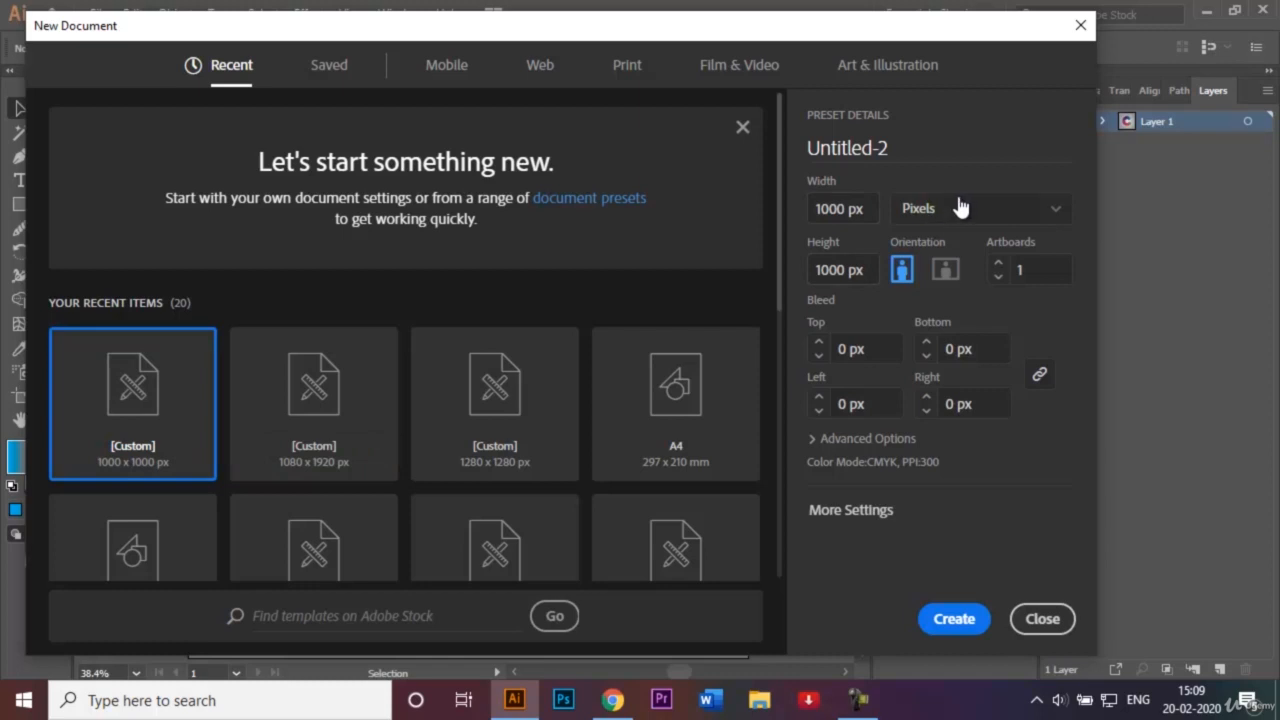
Step: Name the new document "3D Colorful Logo"
{"action": "left_click", "coordinate": [903, 144]}
{"action": "key", "text": "BackSpace"}
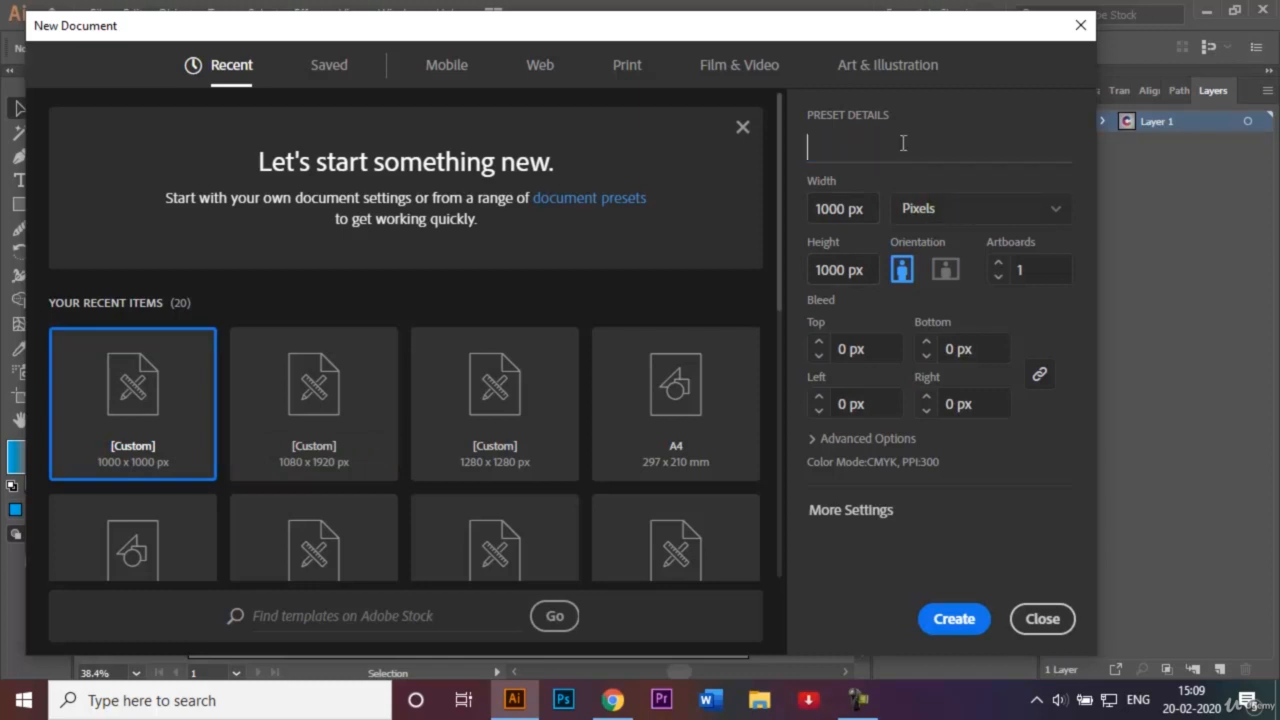
{"action": "type", "text": "3D Colourful"}
{"action": "key", "text": "Left"}
{"action": "key", "text": "Left"}
{"action": "key", "text": "Left"}
{"action": "key", "text": "Left"}
{"action": "key", "text": "BackSpace"}
{"action": "key", "text": "Right"}
{"action": "key", "text": "Right"}
{"action": "key", "text": "Right"}
{"action": "key", "text": "Right"}
{"action": "type", "text": "Logo"}
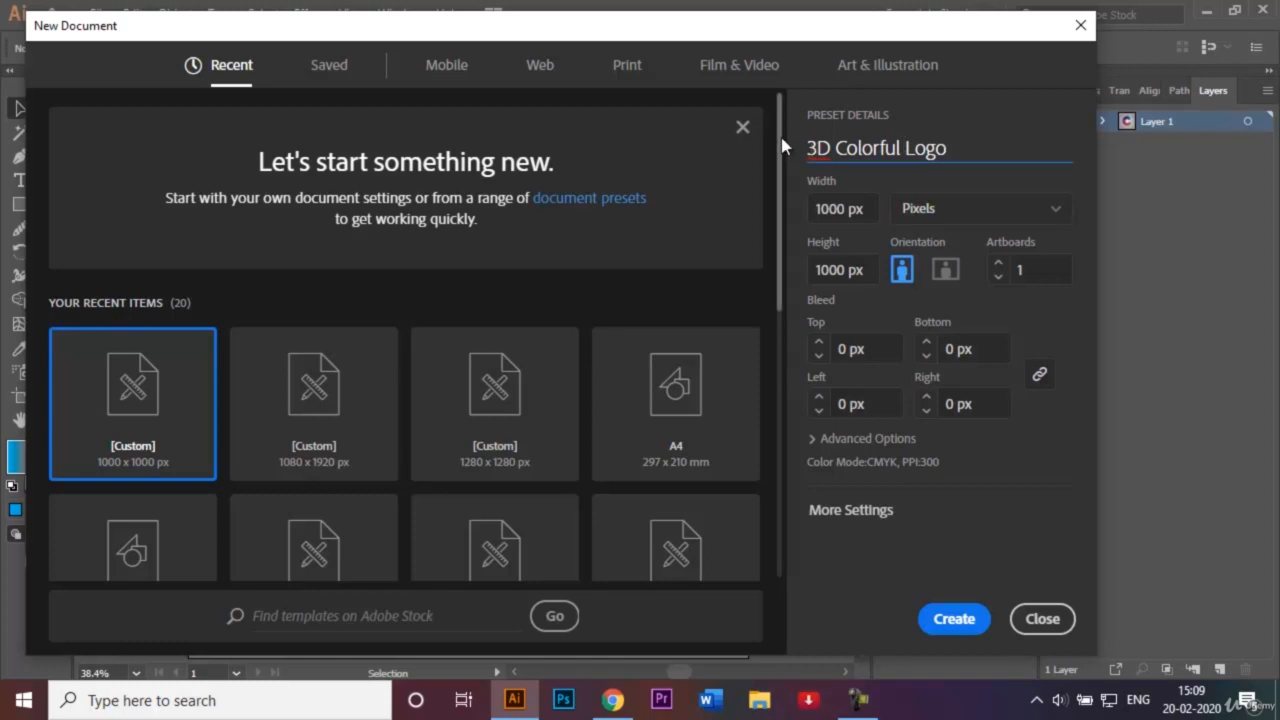
Step: Create the document with the custom 1000 x 1000 px preset
{"action": "scroll", "coordinate": [782, 145], "scroll_direction": "down", "scroll_amount": 1}
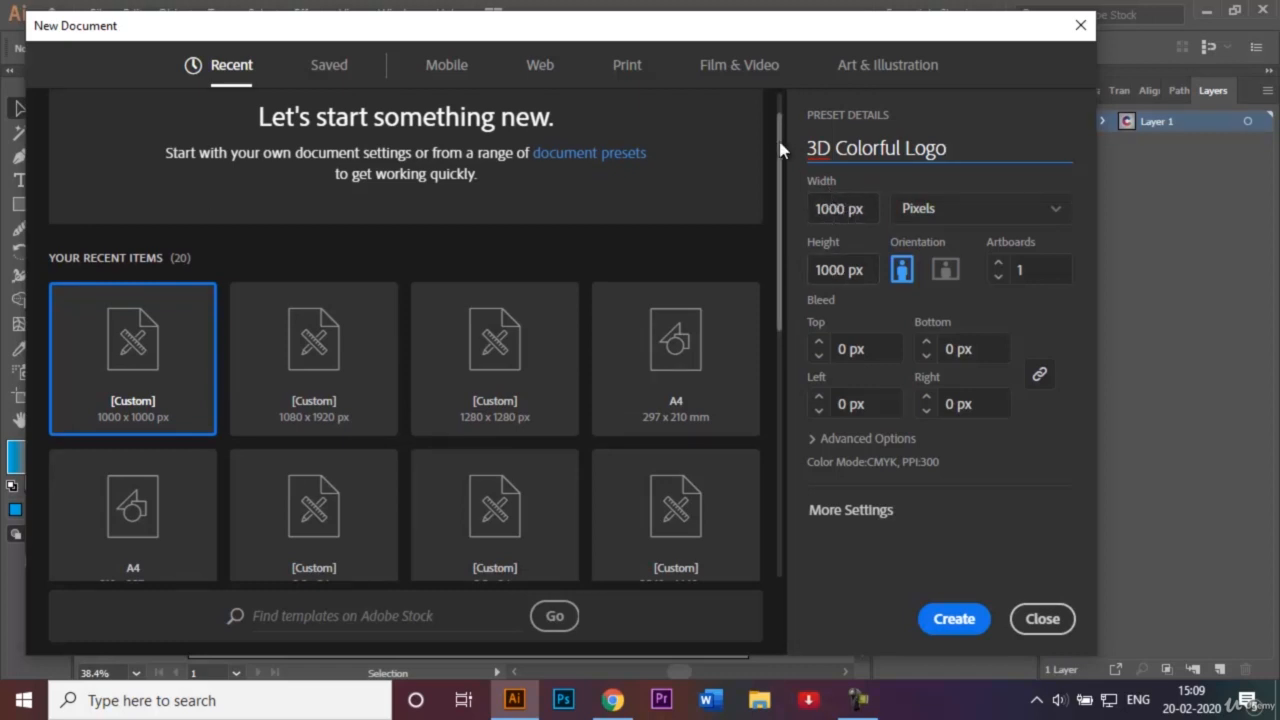
{"action": "scroll", "coordinate": [784, 180], "scroll_direction": "down", "scroll_amount": 3}
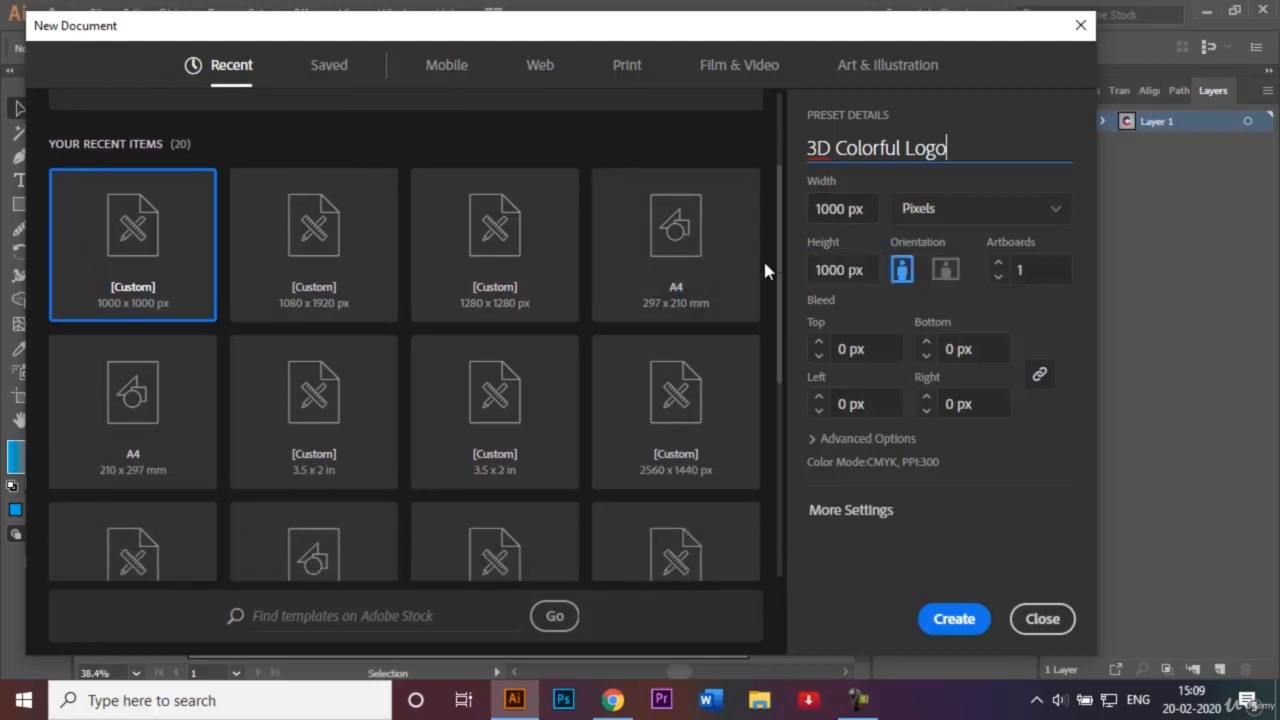
{"action": "left_click_drag", "start_coordinate": [783, 268], "coordinate": [788, 316]}
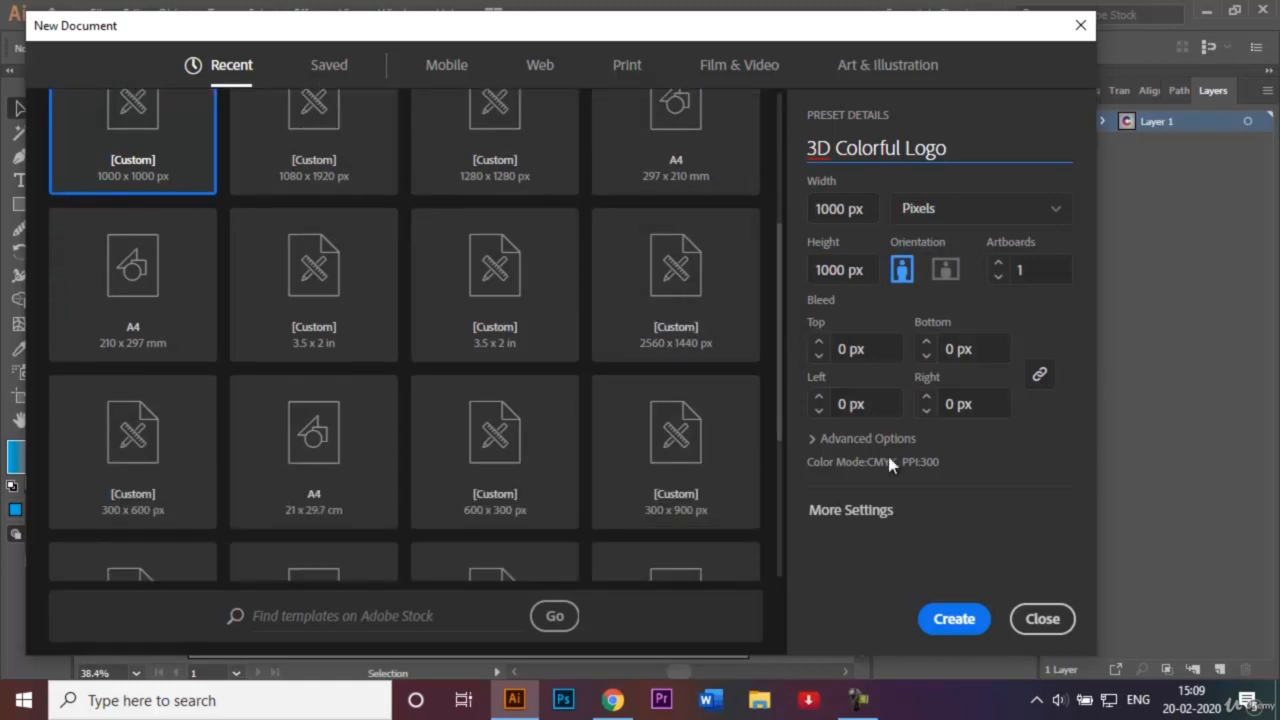
{"action": "left_click", "coordinate": [955, 617]}
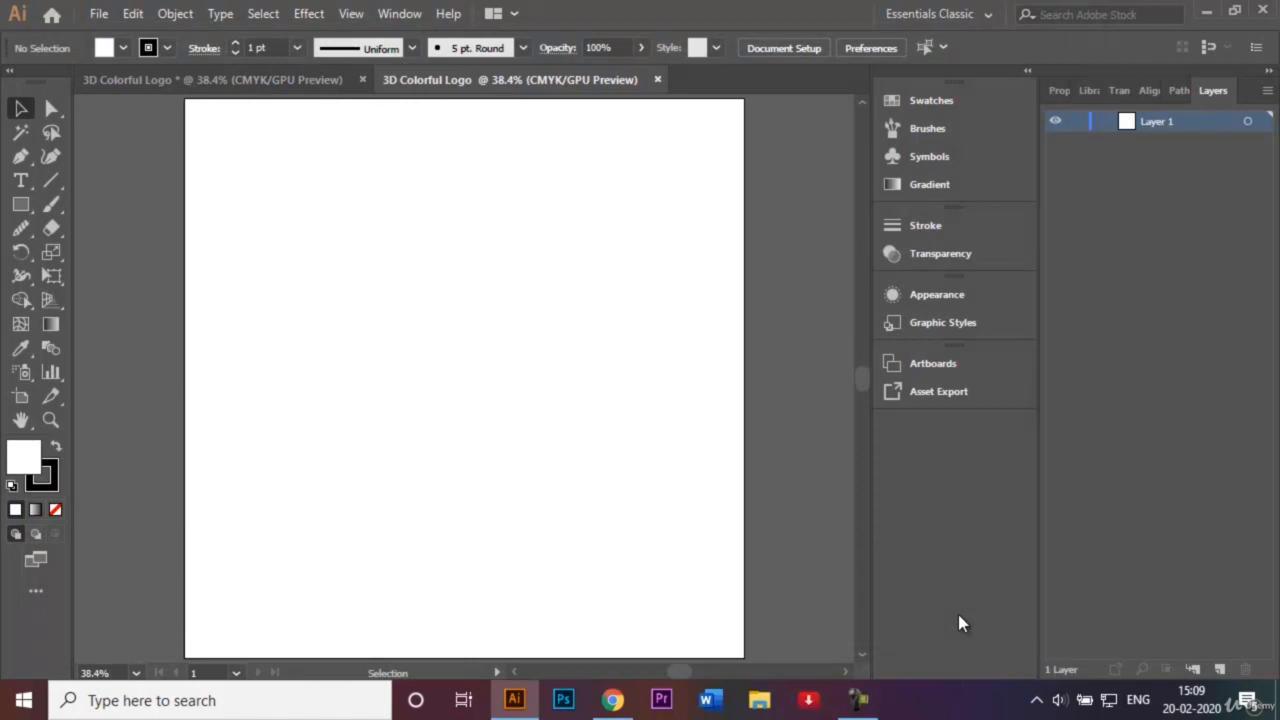
Step: Draw a large circle with no fill and a 1 pt black outline, centred on the artboard at 500, 500 px
{"action": "left_click", "coordinate": [249, 79]}
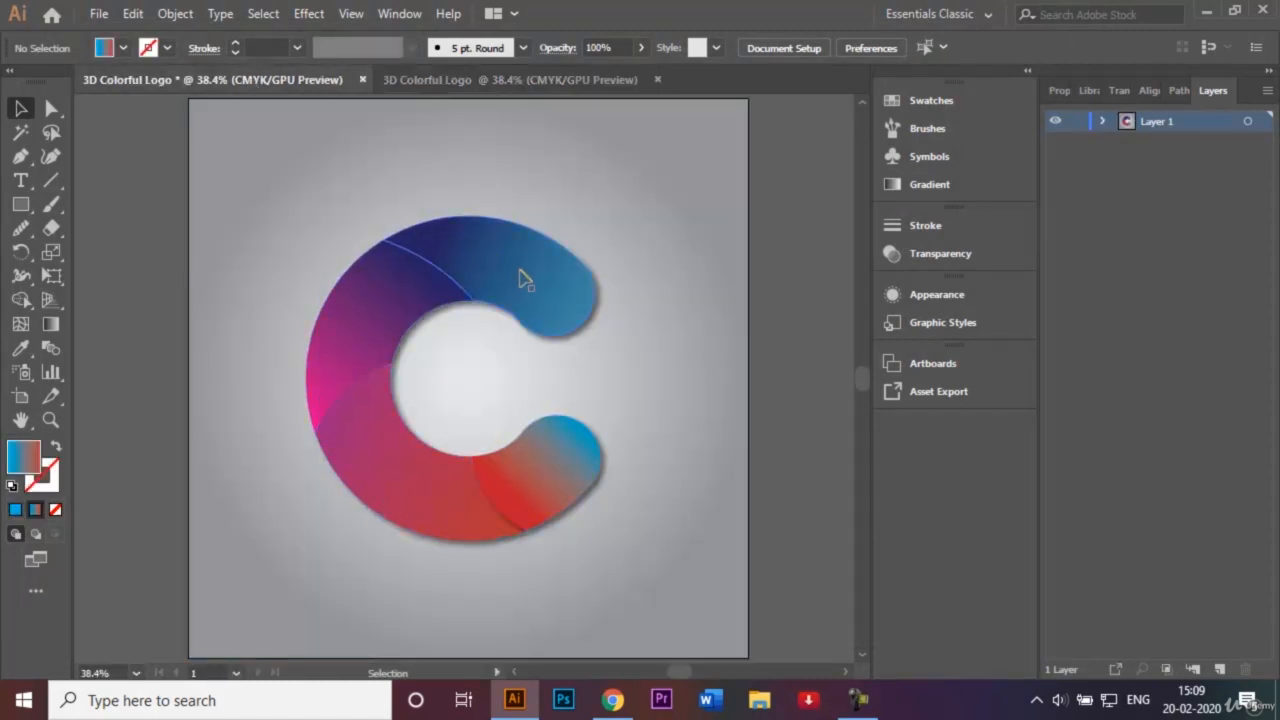
{"action": "left_click", "coordinate": [496, 80]}
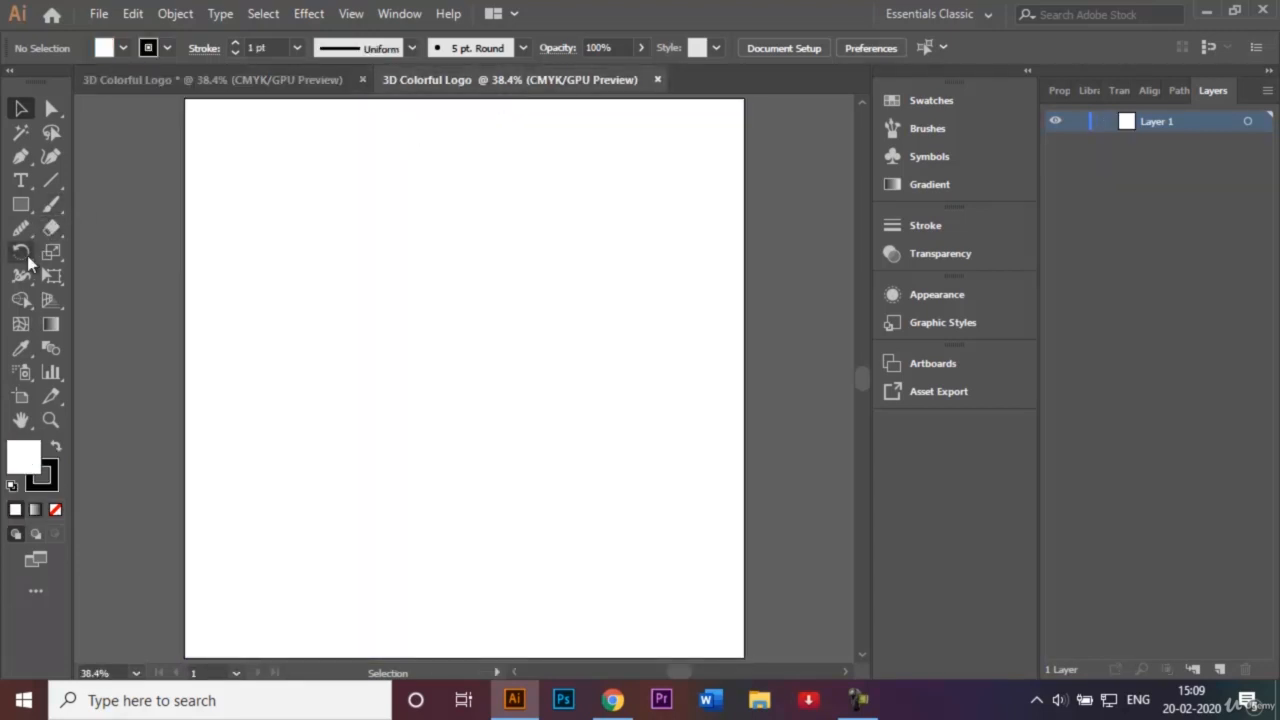
{"action": "left_click", "coordinate": [21, 206]}
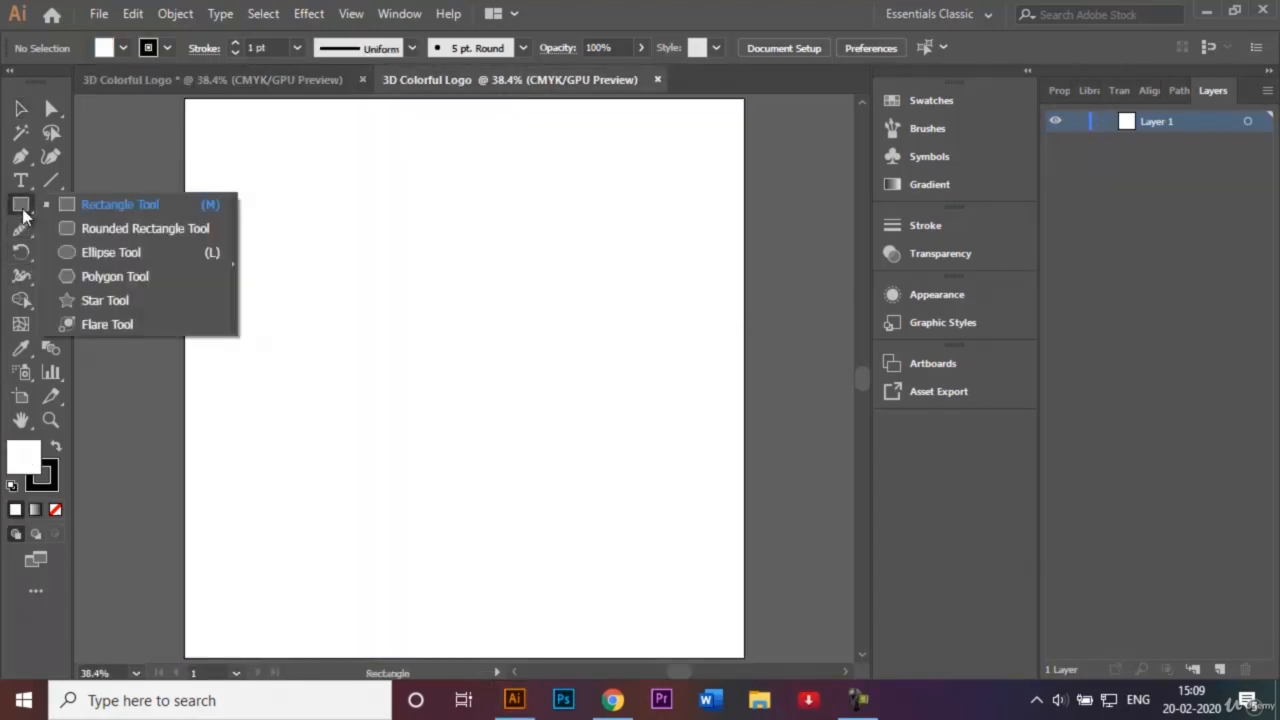
{"action": "left_click", "coordinate": [93, 255]}
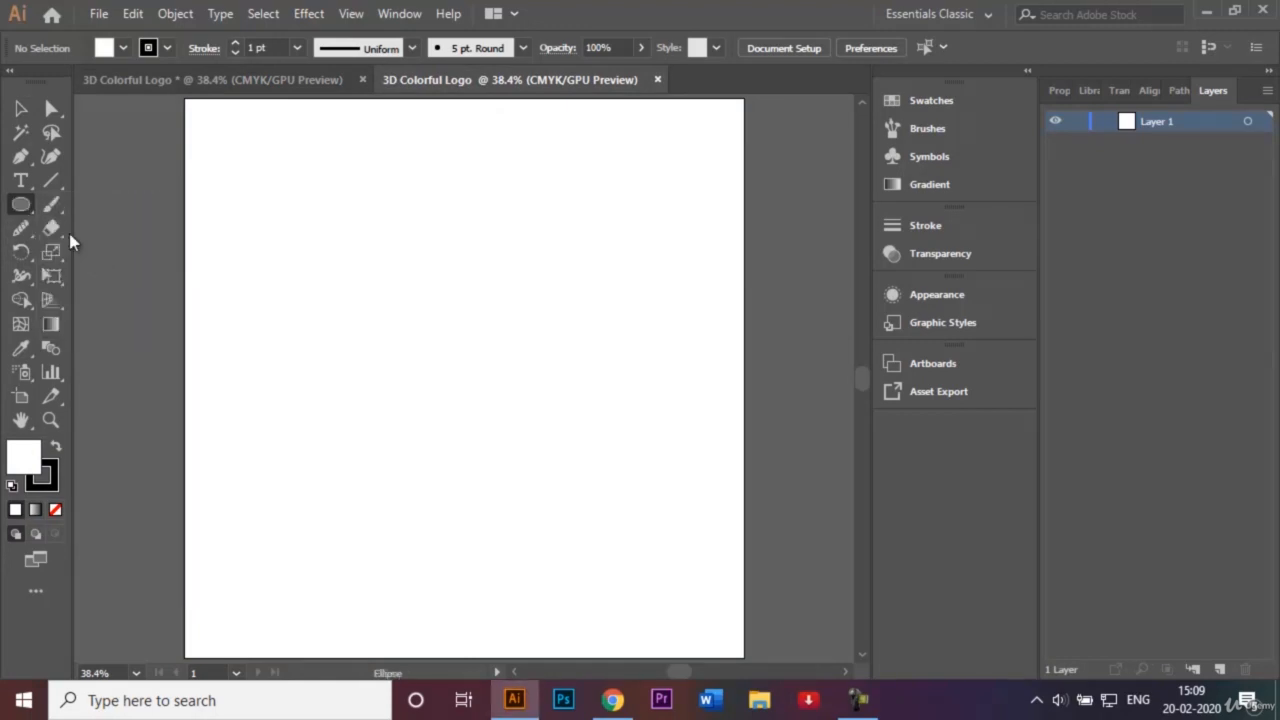
{"action": "left_click", "coordinate": [22, 205]}
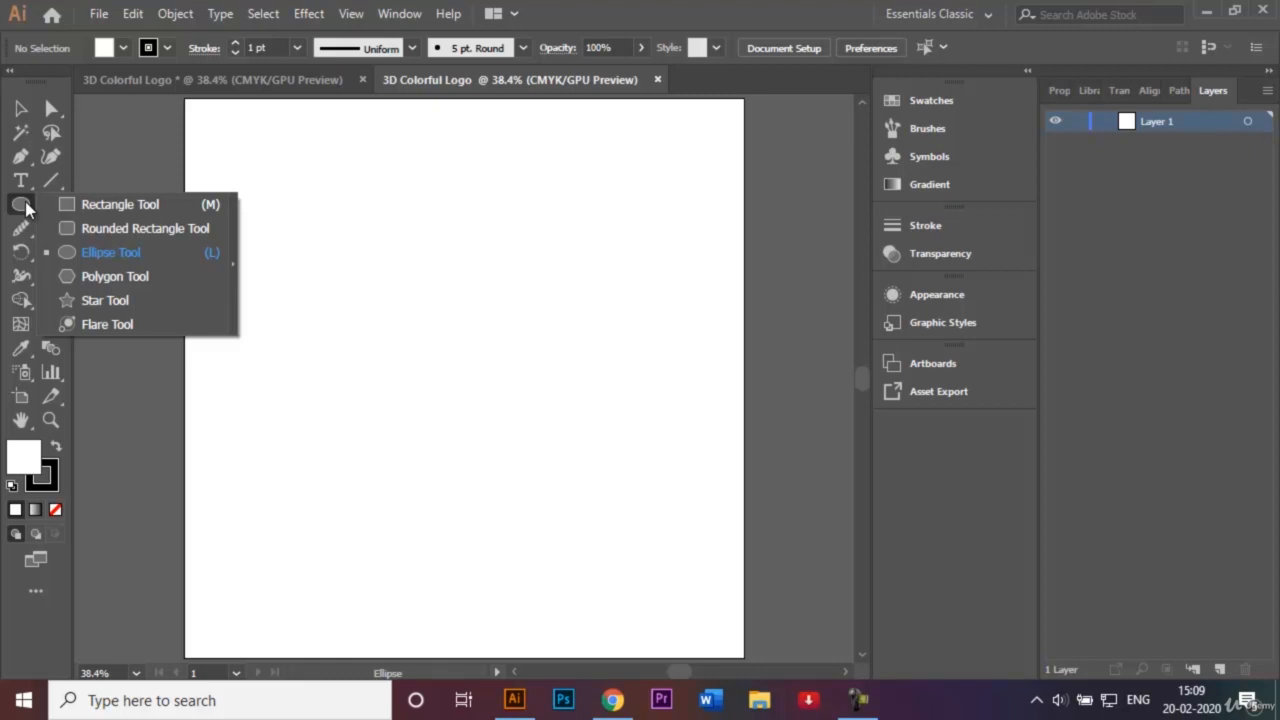
{"action": "left_click", "coordinate": [103, 252]}
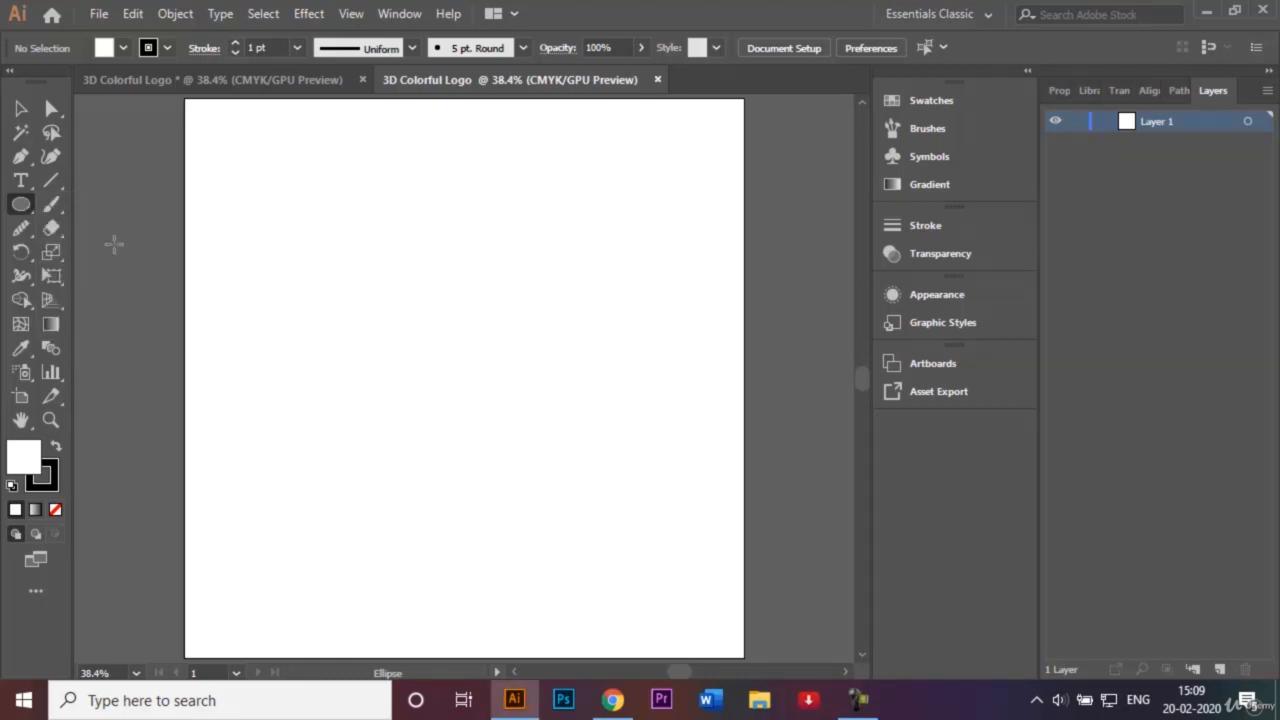
{"action": "left_click", "coordinate": [122, 47]}
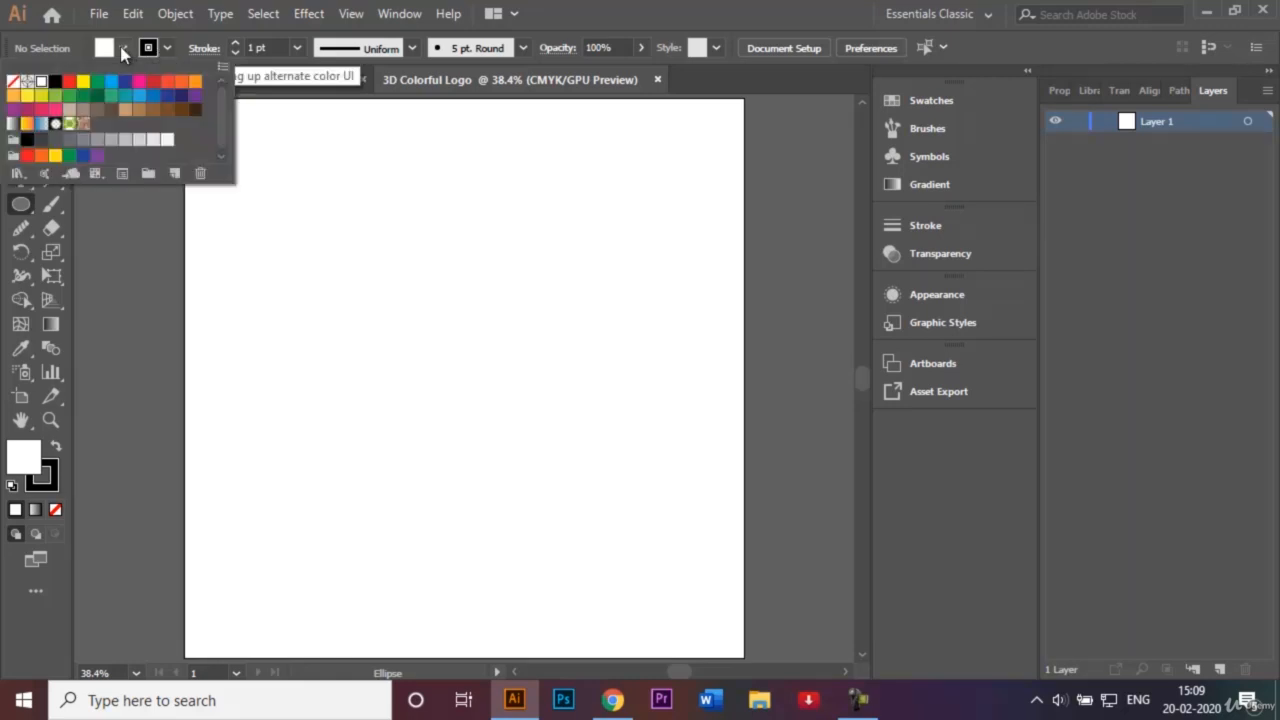
{"action": "left_click", "coordinate": [15, 83]}
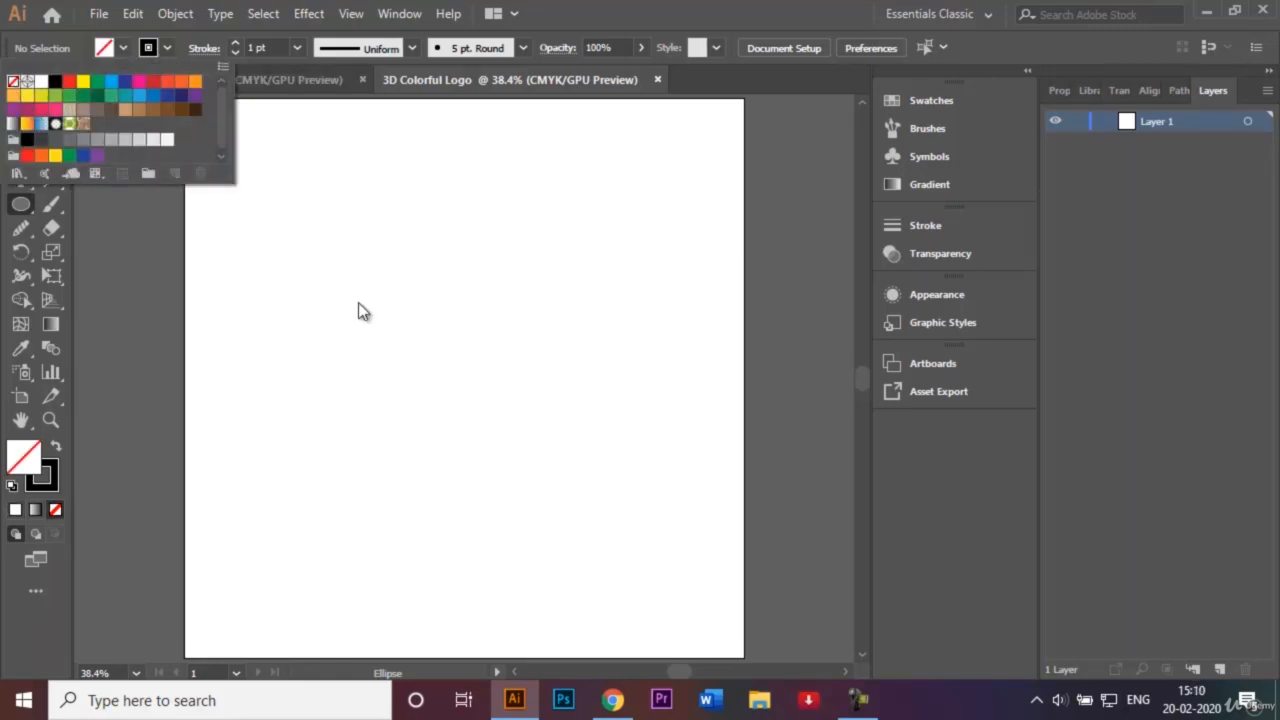
{"action": "left_click", "coordinate": [377, 326]}
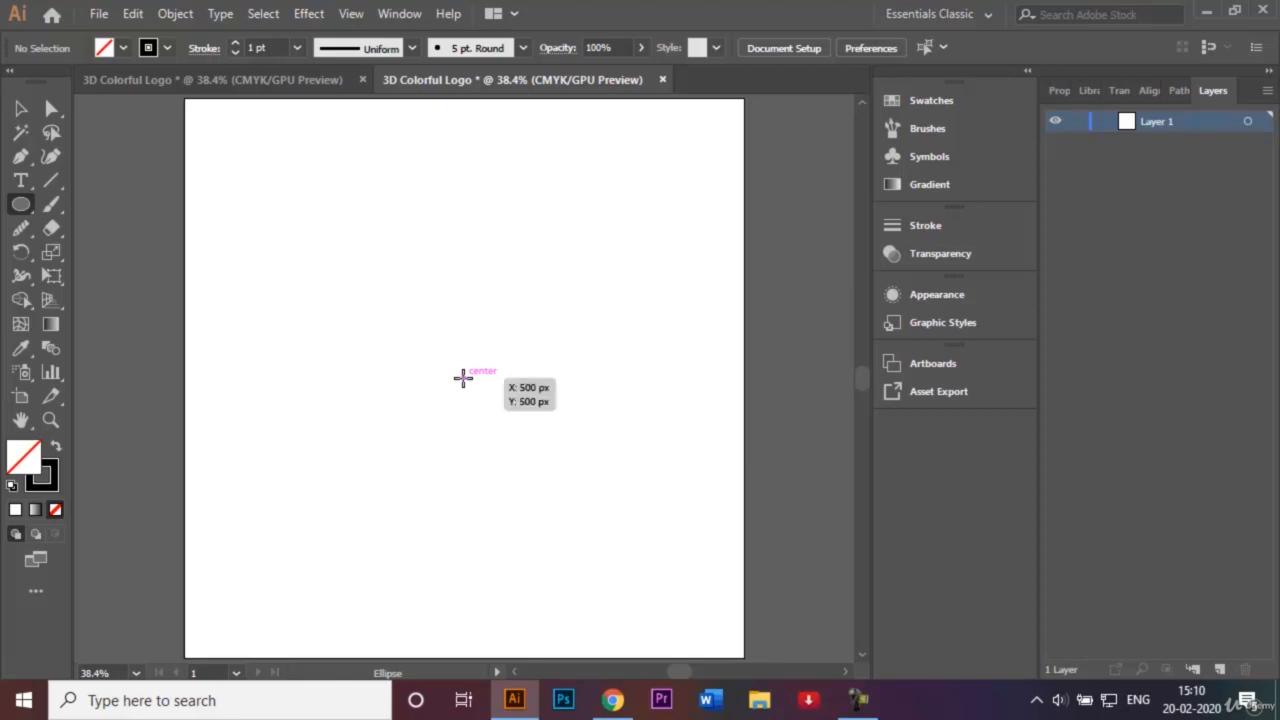
{"action": "left_click_drag", "start_coordinate": [463, 378], "coordinate": [652, 530]}
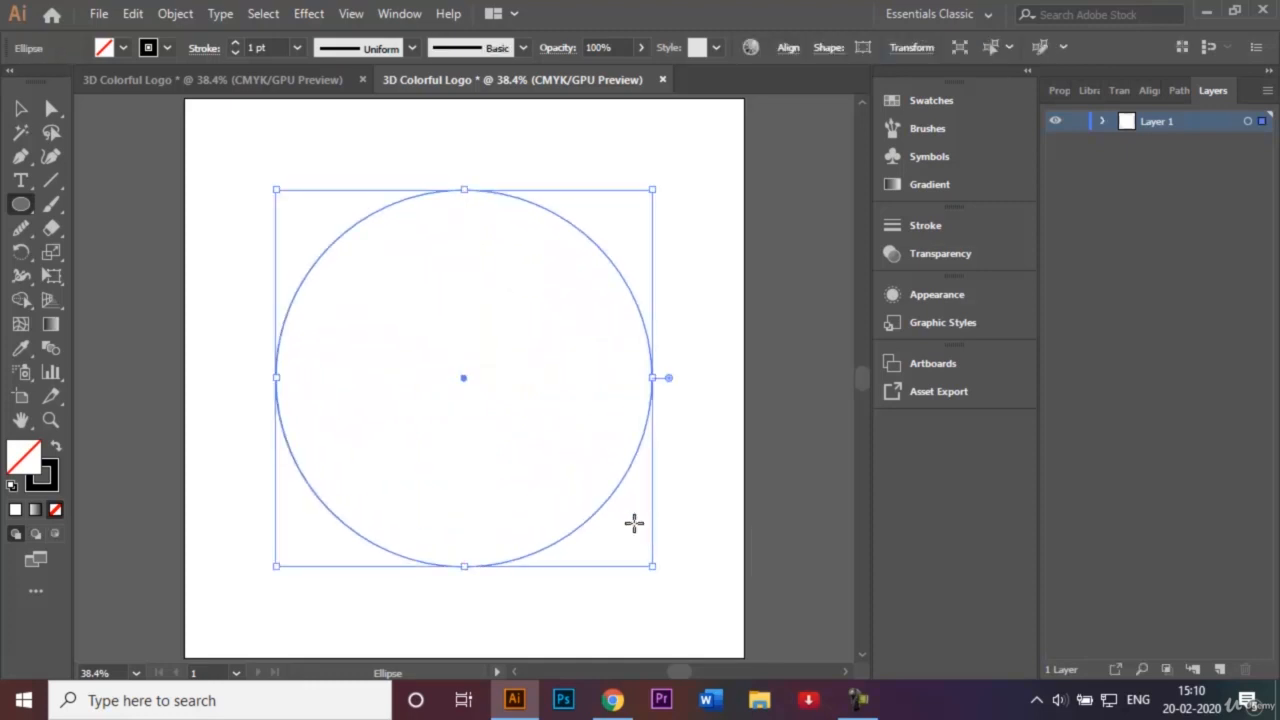
{"action": "left_click", "coordinate": [21, 108]}
{"action": "left_click", "coordinate": [308, 194]}
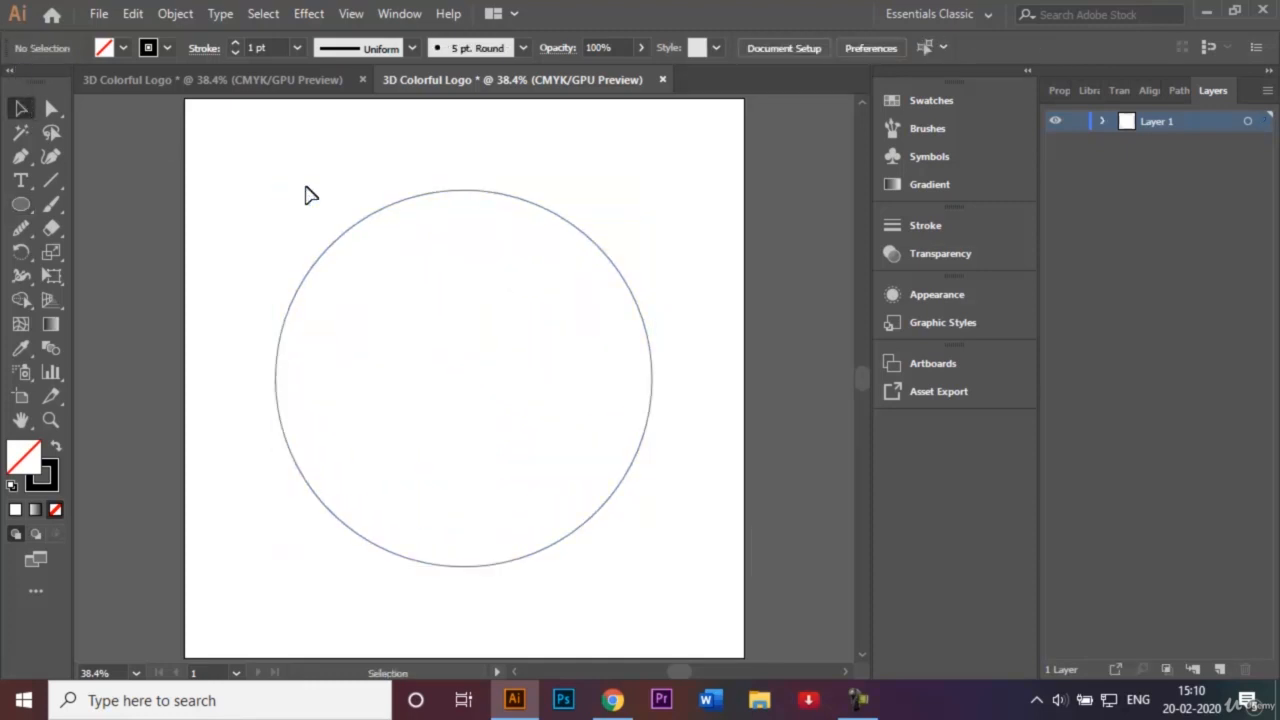
Step: Draw a second unfilled circle, a little under half the large circle's diameter, from the same centre point
{"action": "left_click", "coordinate": [19, 205]}
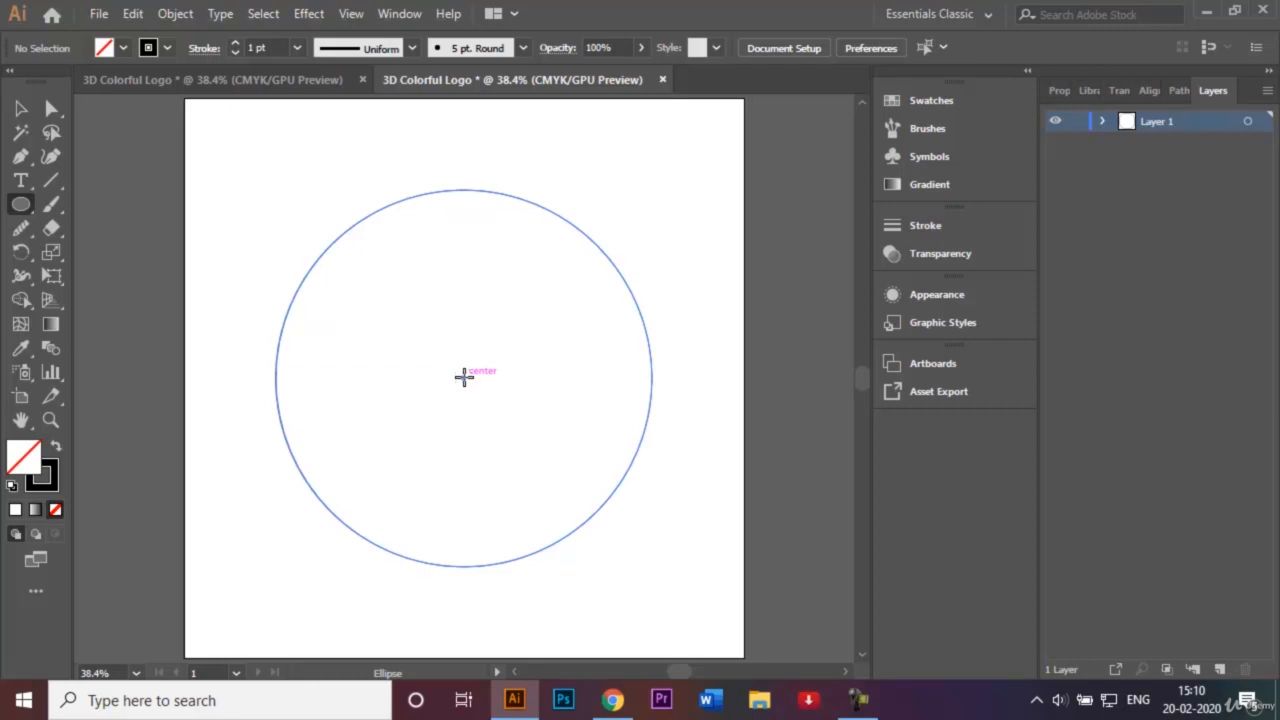
{"action": "left_click_drag", "start_coordinate": [463, 377], "coordinate": [543, 460]}
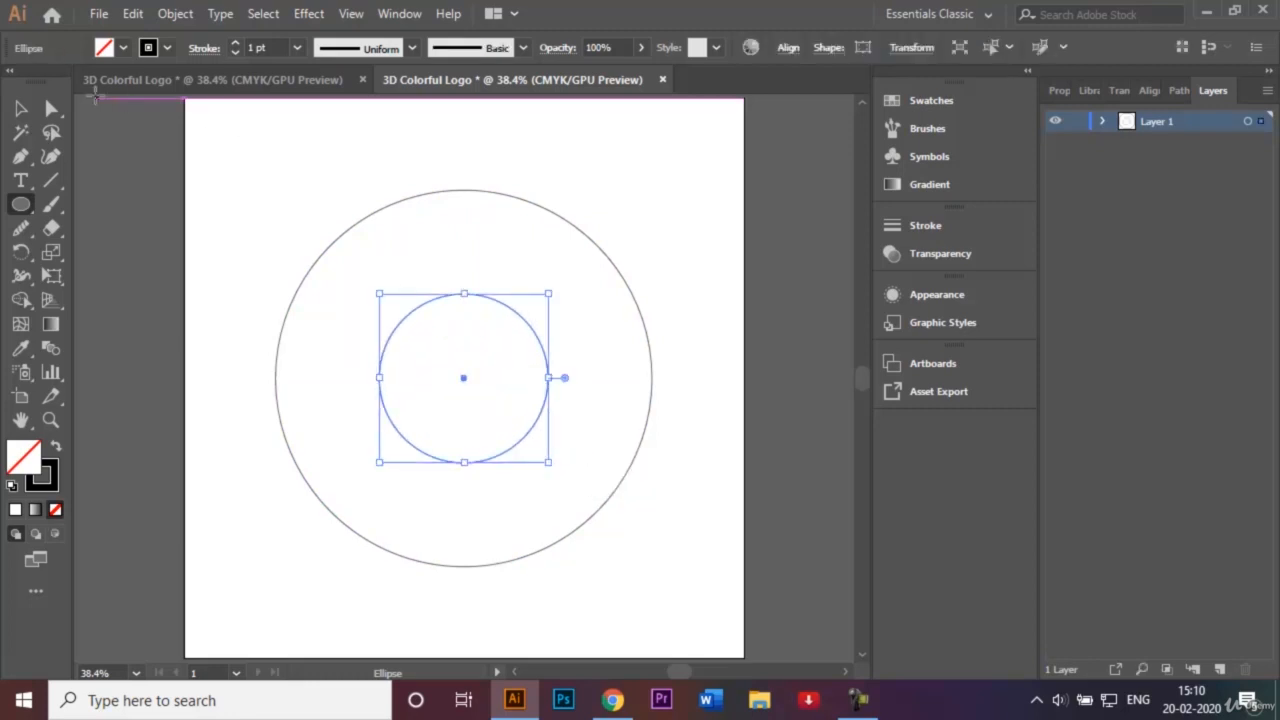
{"action": "left_click", "coordinate": [21, 108]}
{"action": "left_click", "coordinate": [306, 185]}
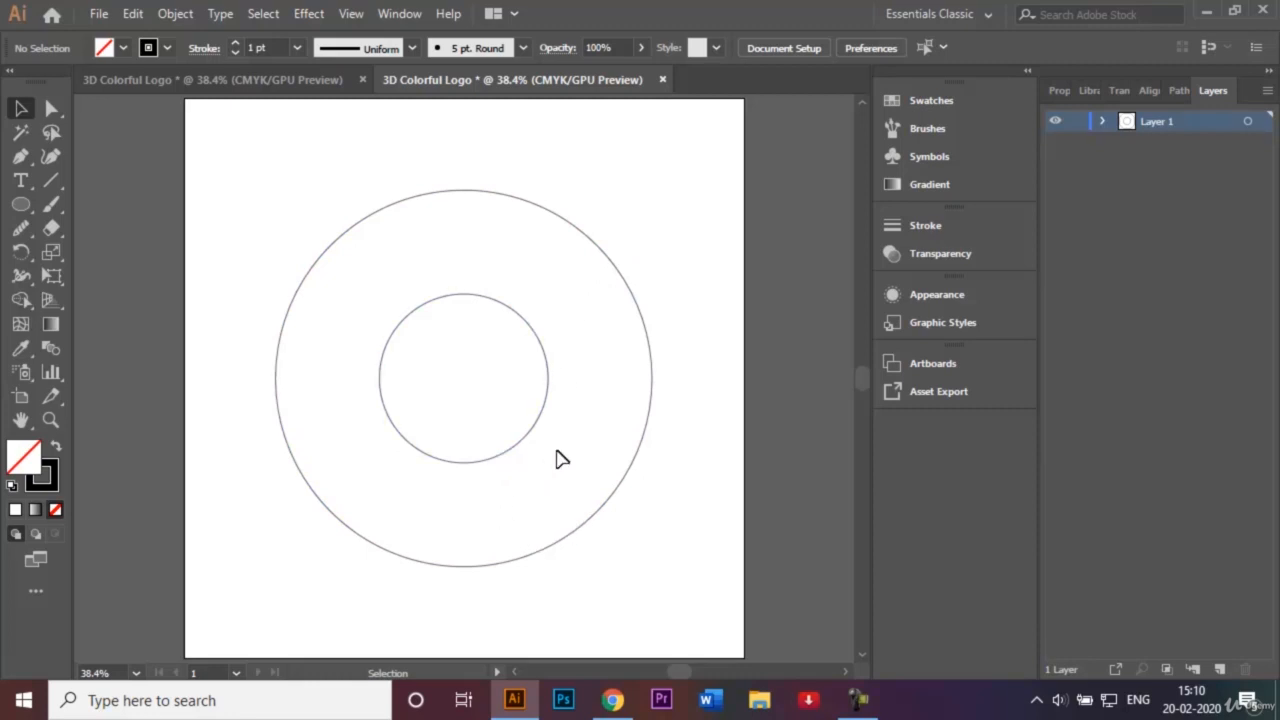
Step: Draw a small circle in the upper-right part of the ring and scale it down slightly to fit between the two circles
{"action": "left_click", "coordinate": [21, 205]}
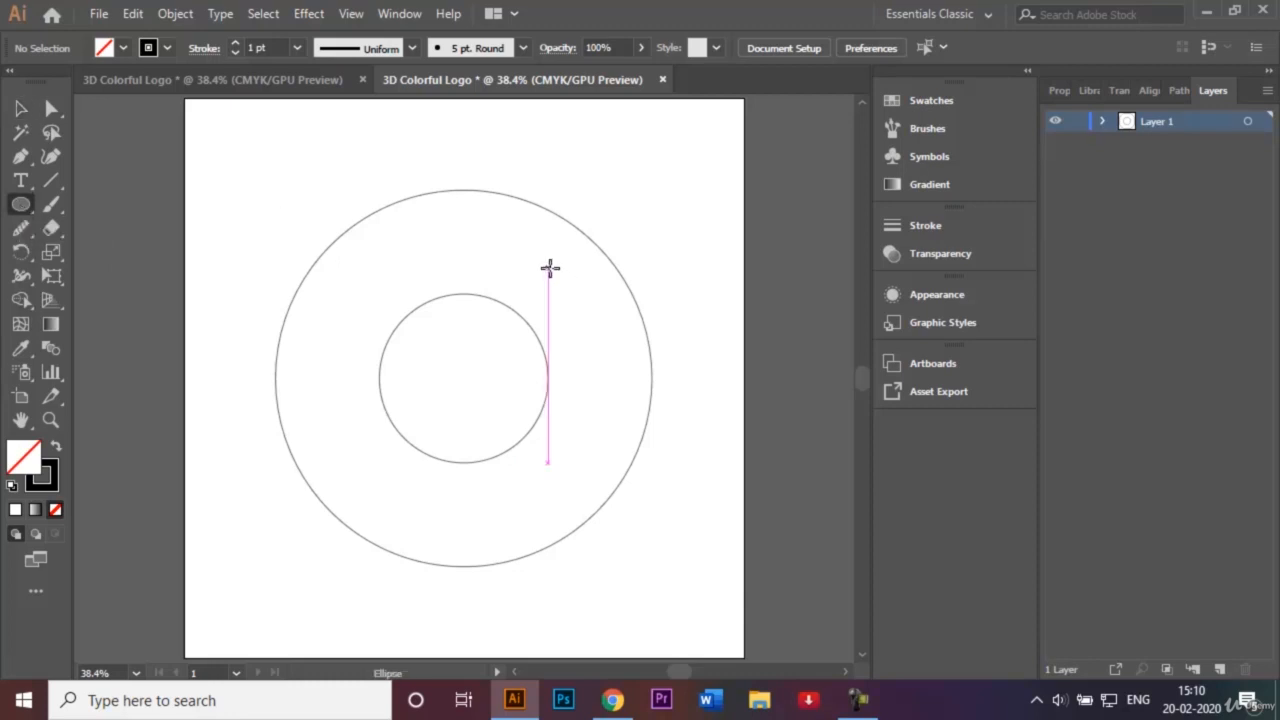
{"action": "left_click_drag", "start_coordinate": [550, 268], "coordinate": [606, 326]}
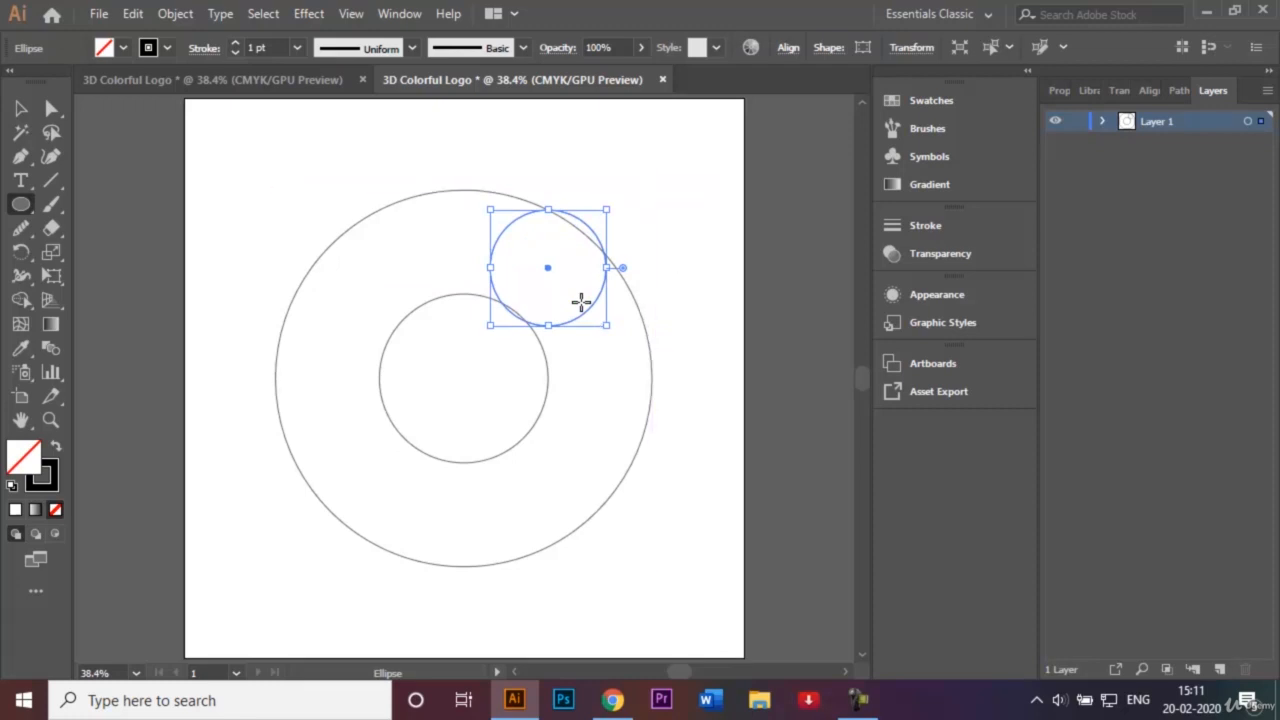
{"action": "key", "text": "a"}
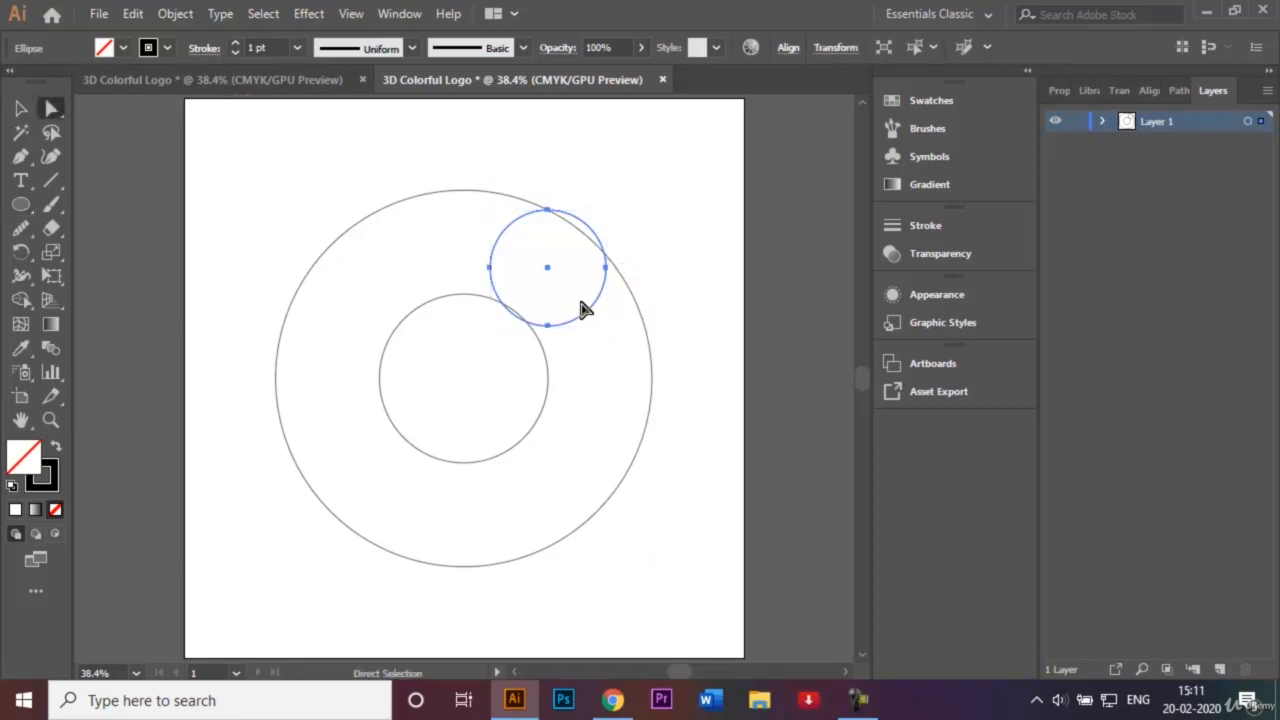
{"action": "key", "text": "v"}
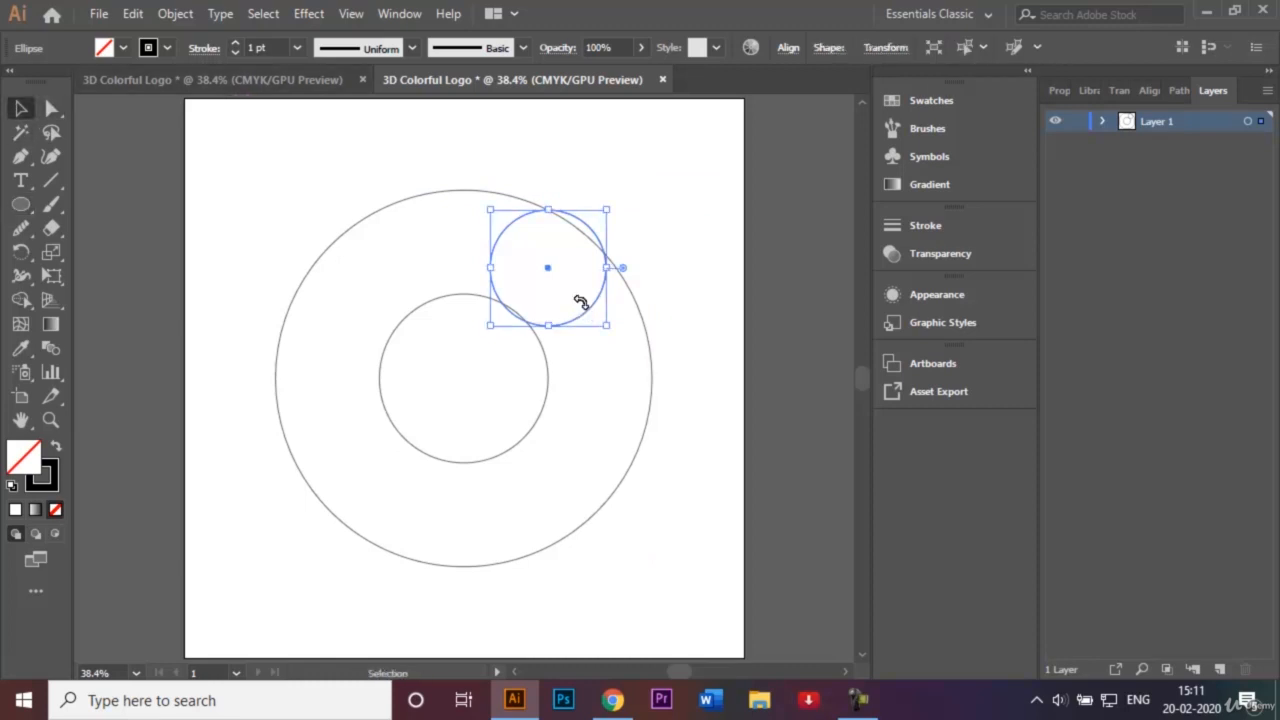
{"action": "left_click_drag", "start_coordinate": [580, 302], "coordinate": [583, 300]}
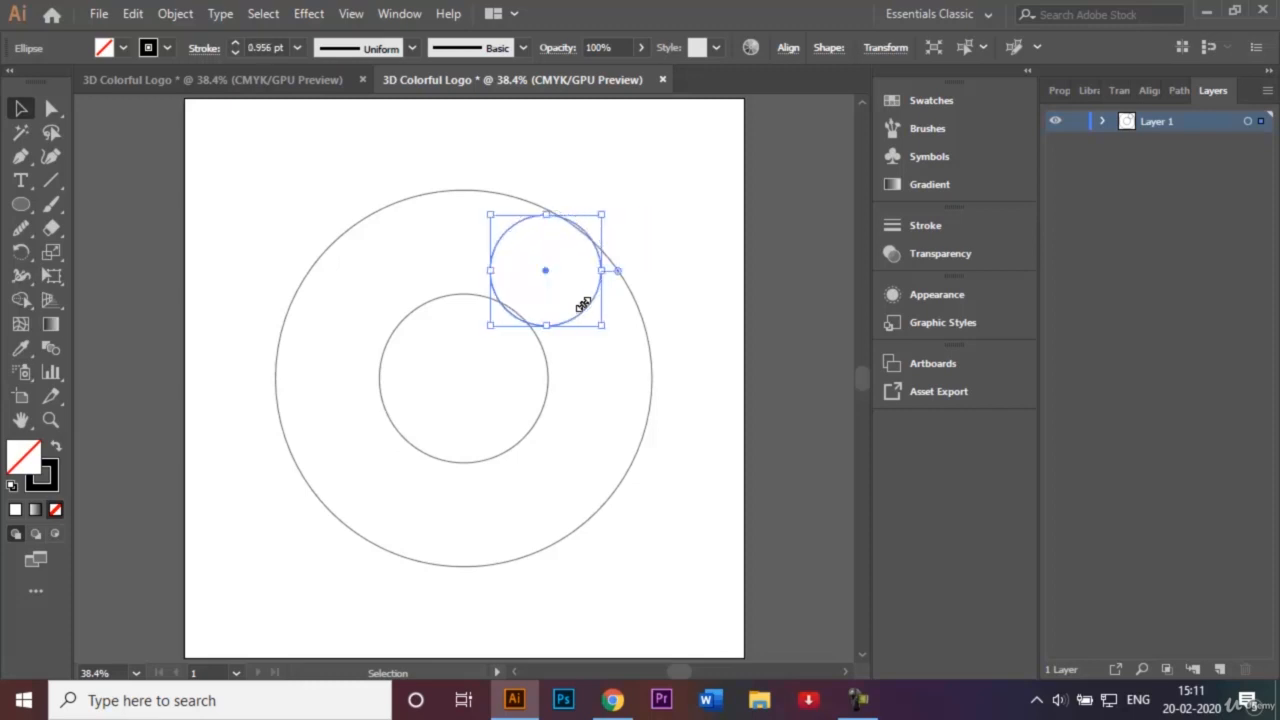
{"action": "key", "text": "ctrl+shift+a"}
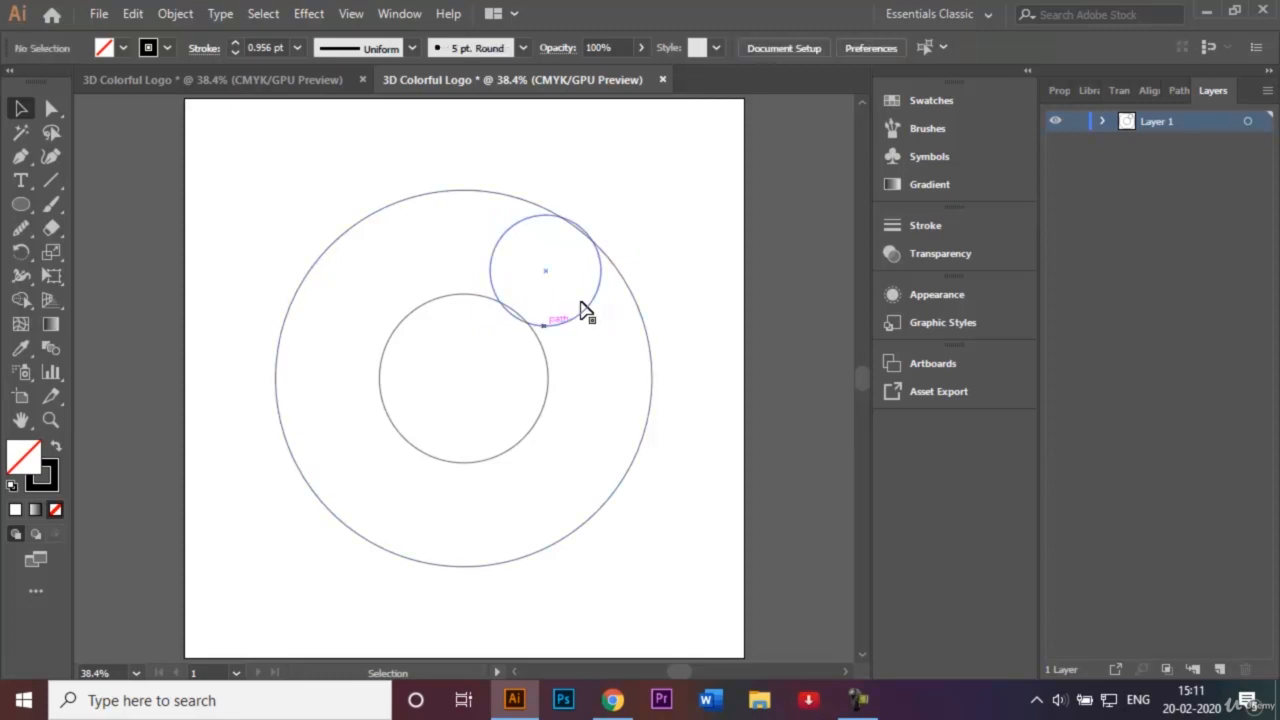
{"action": "left_click", "coordinate": [581, 304]}
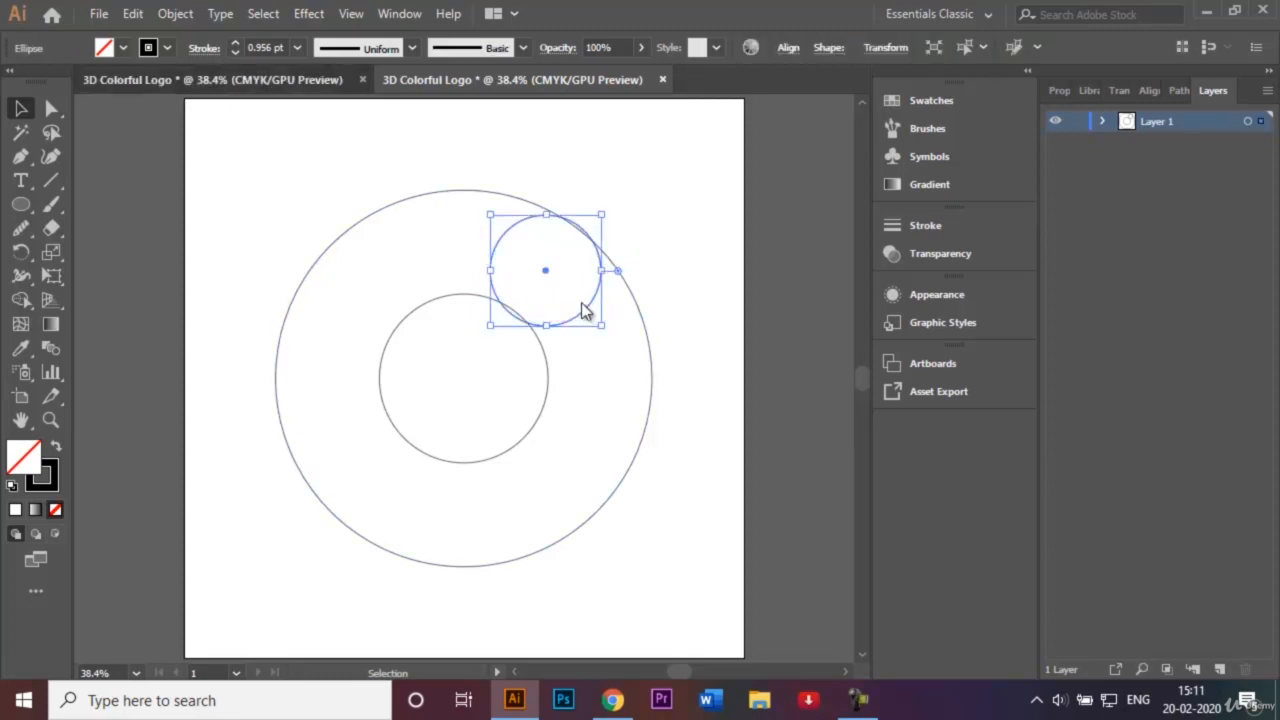
Step: Compare with the finished logo document and shrink the small upper circle slightly more to fit the ring's width
{"action": "key", "text": "ctrl+Tab"}
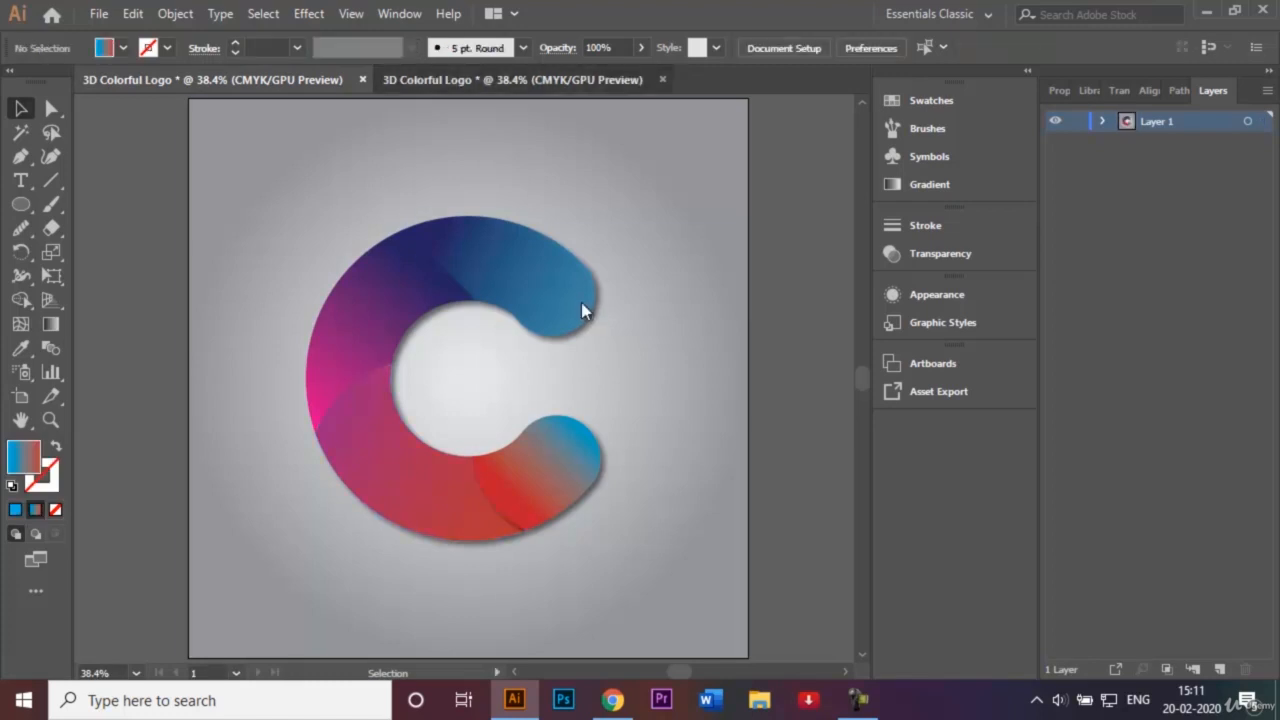
{"action": "key", "text": "ctrl+Tab"}
{"action": "key", "text": "a"}
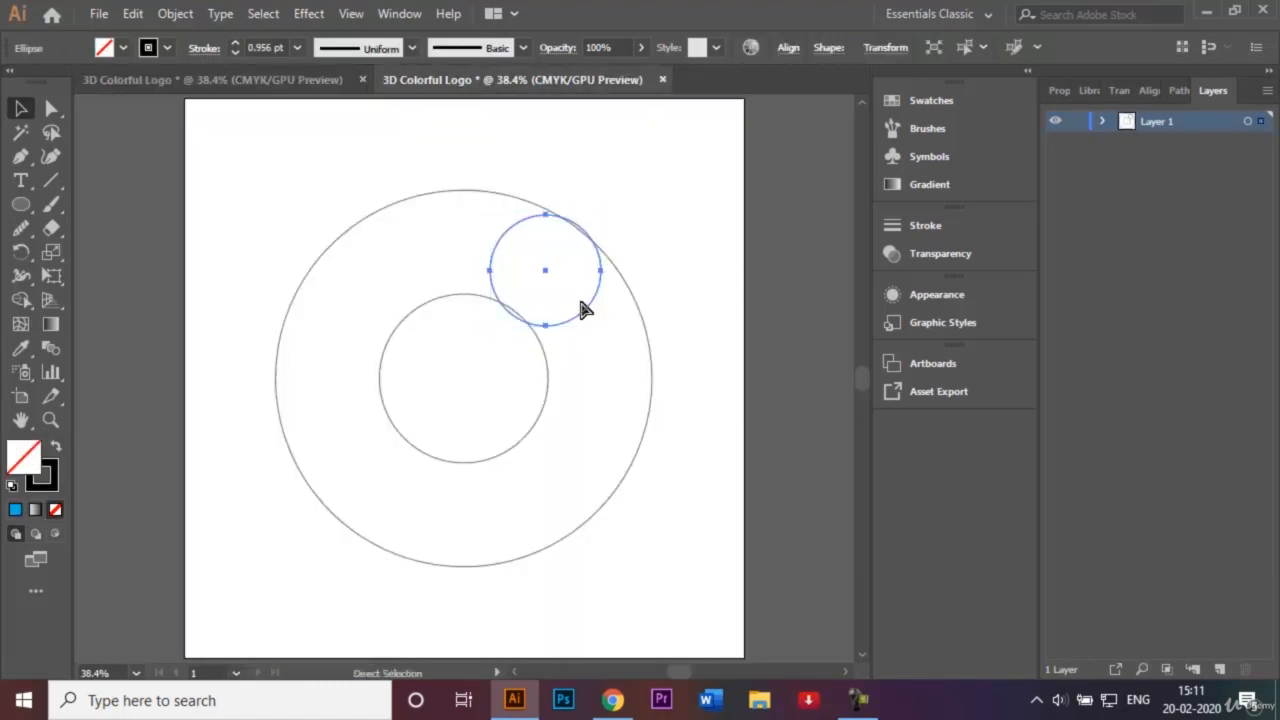
{"action": "key", "text": "ctrl+1"}
{"action": "key", "text": "v"}
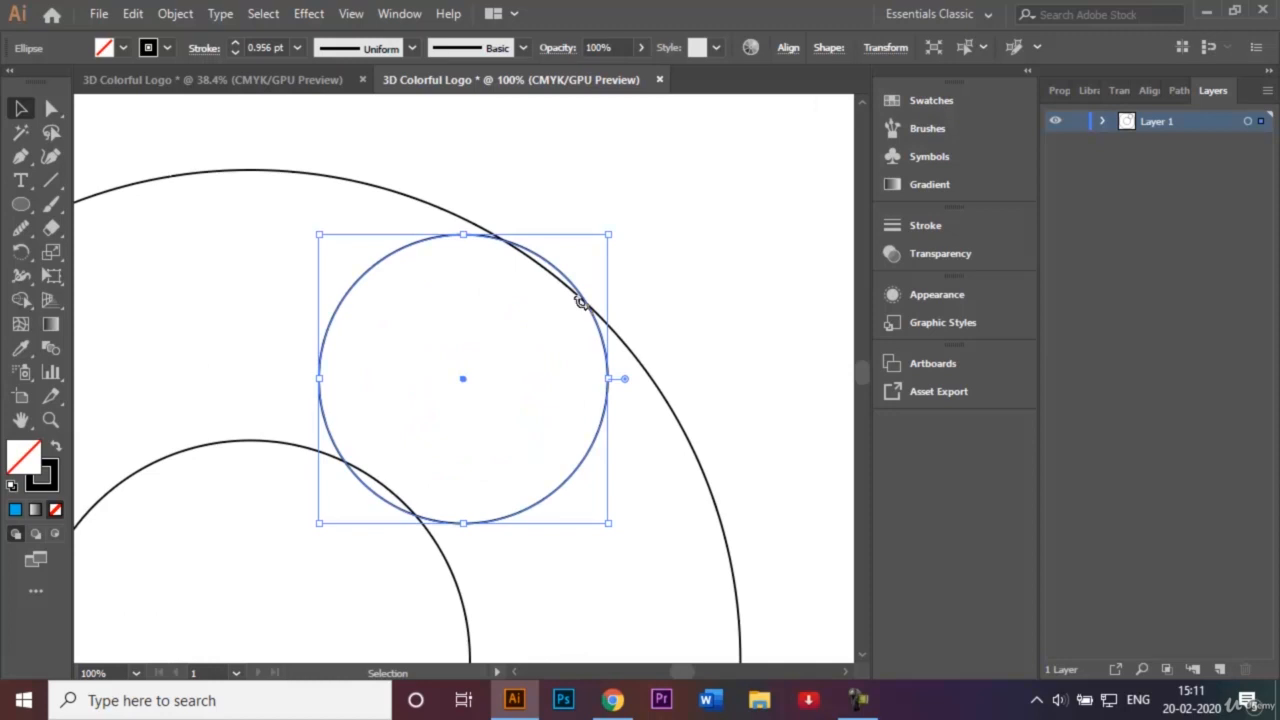
{"action": "left_click_drag", "start_coordinate": [580, 300], "coordinate": [581, 306]}
{"action": "key", "text": "ctrl+shift+a"}
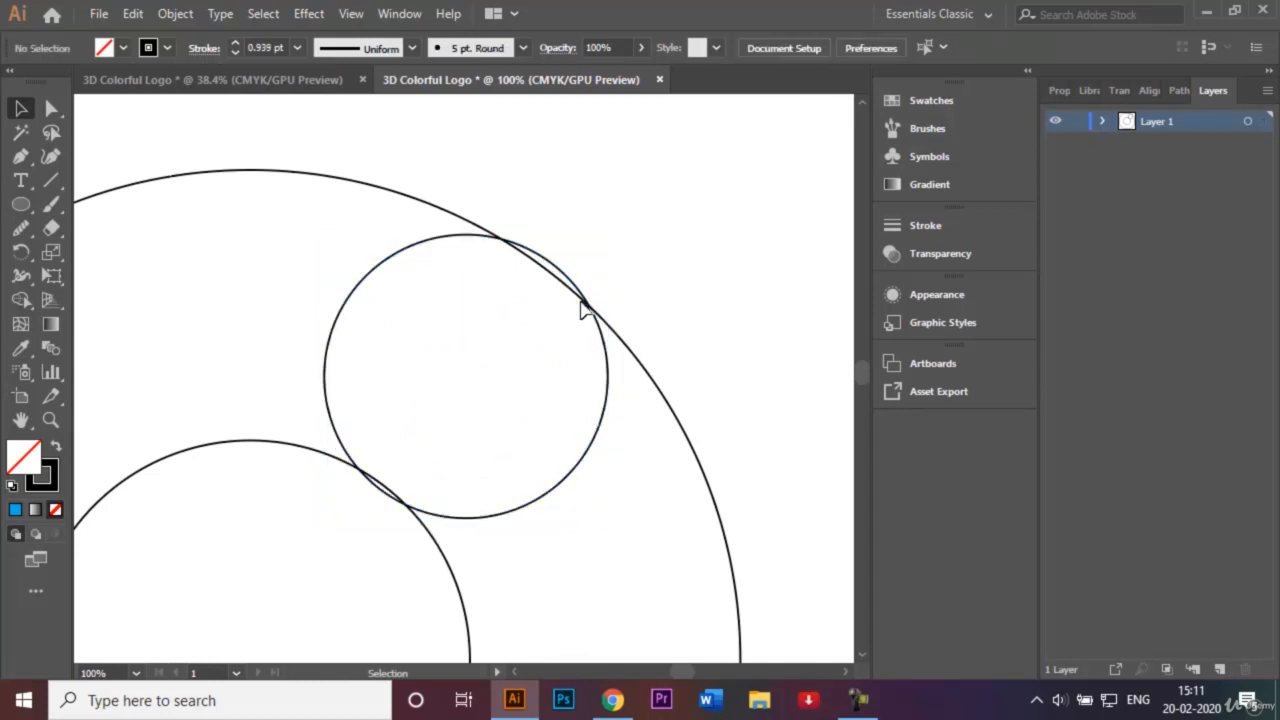
{"action": "key", "text": "ctrl+0"}
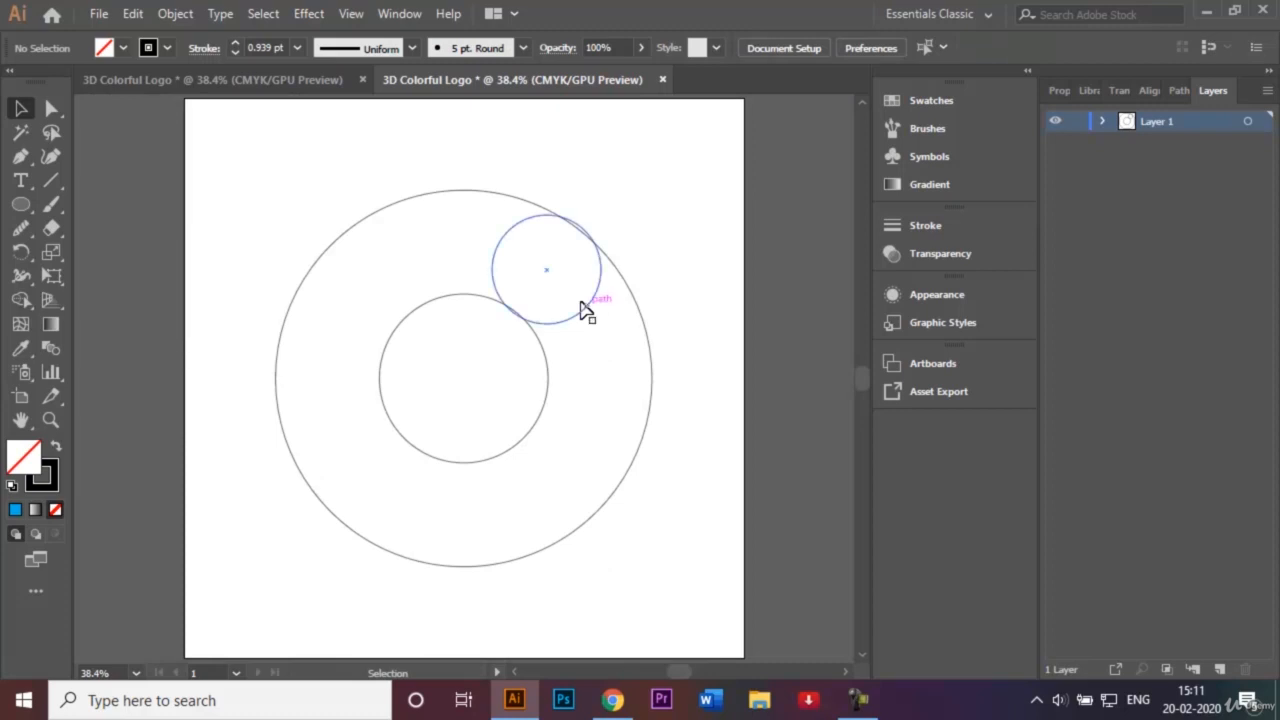
Step: Duplicate the small circle into the lower-right part of the ring, centred at about X 673, Y 668 px
{"action": "left_click", "coordinate": [583, 306]}
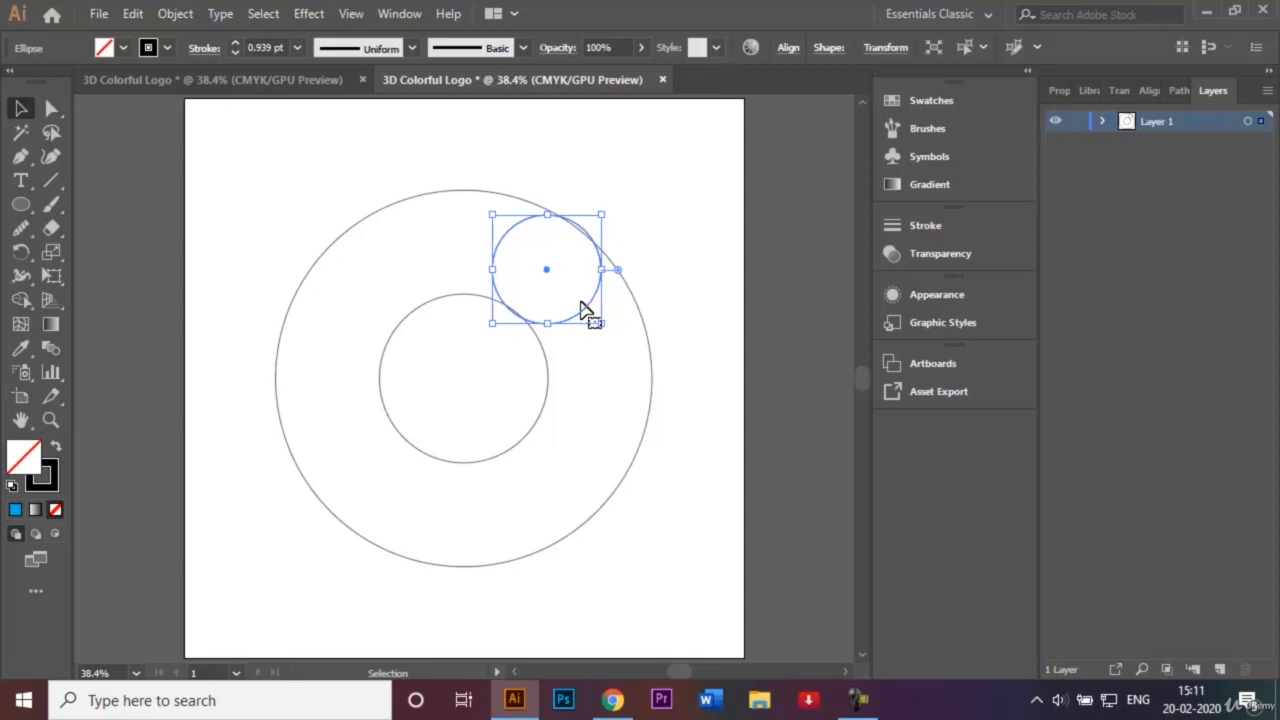
{"action": "left_click_drag", "start_coordinate": [585, 310], "coordinate": [594, 480]}
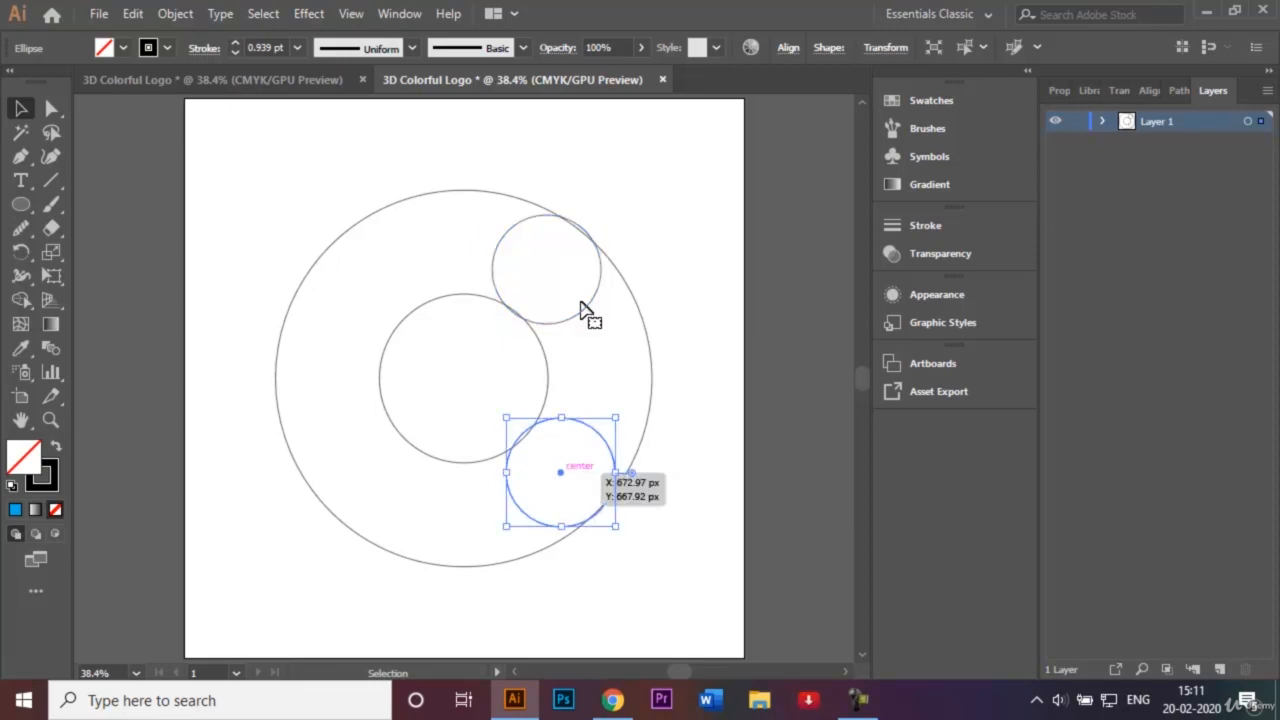
{"action": "left_click", "coordinate": [582, 305]}
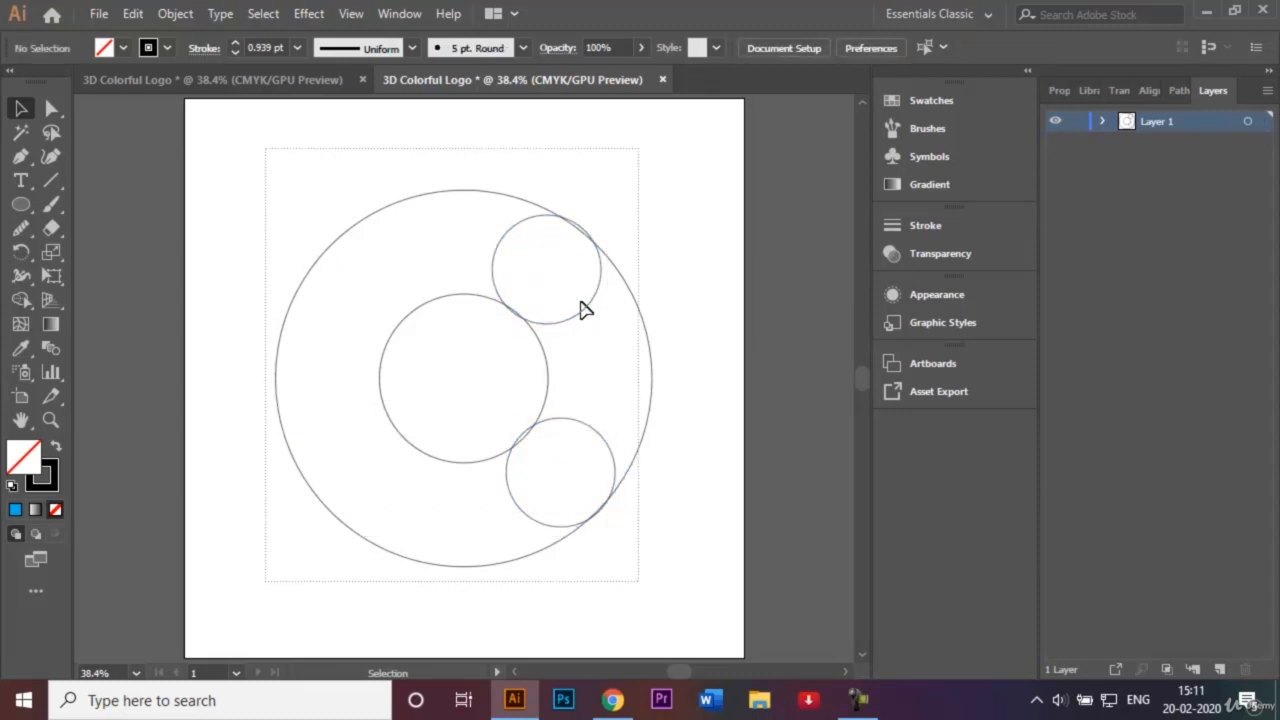
Step: Merge the ring's body with both small end circles into one C shape using Shape Builder on all circles
{"action": "key", "text": "ctrl+a"}
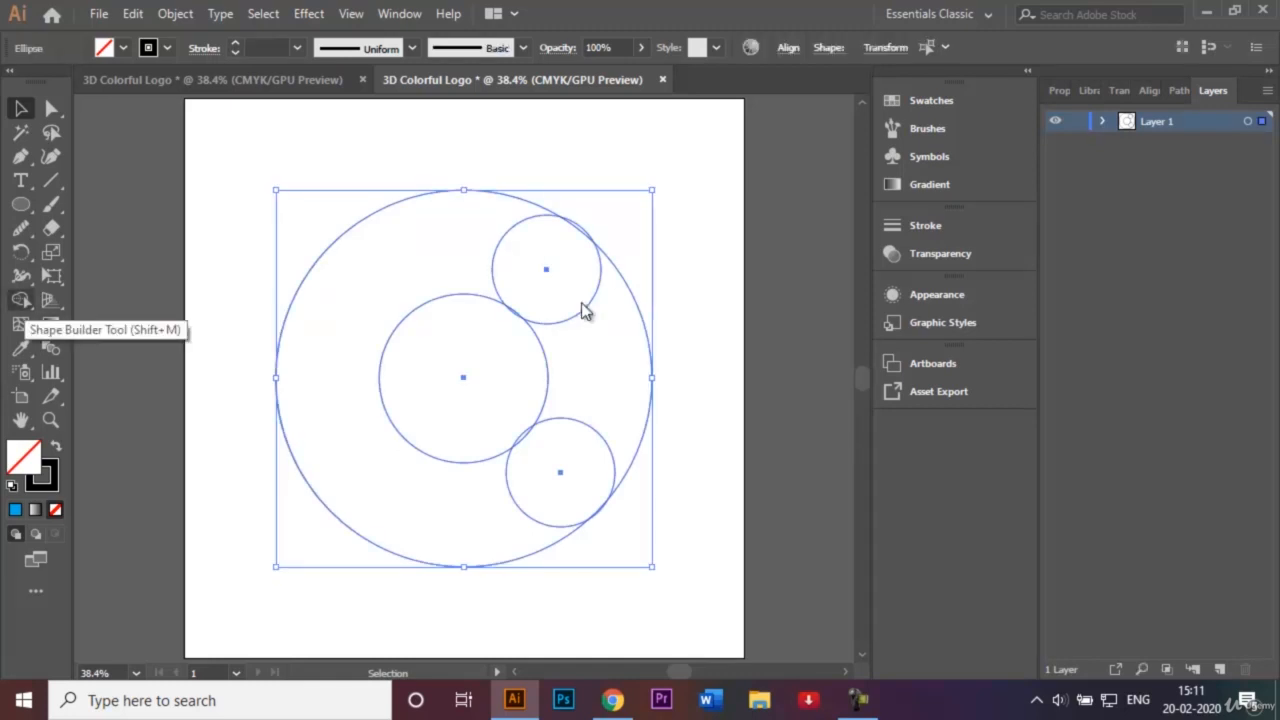
{"action": "key", "text": "shift+m"}
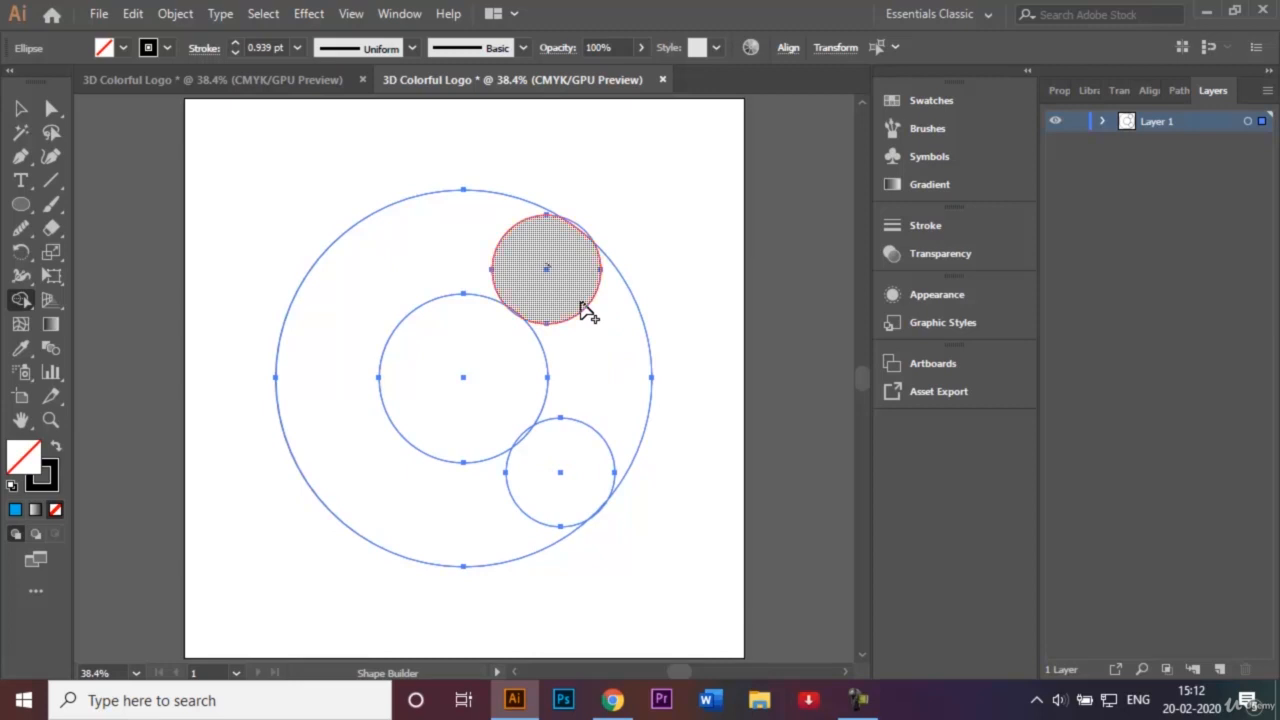
{"action": "mouse_move", "coordinate": [548, 265]}
{"action": "left_mouse_down"}
{"action": "mouse_move", "coordinate": [481, 234]}
{"action": "mouse_move", "coordinate": [382, 242]}
{"action": "mouse_move", "coordinate": [337, 294]}
{"action": "mouse_move", "coordinate": [328, 408]}
{"action": "left_mouse_up"}
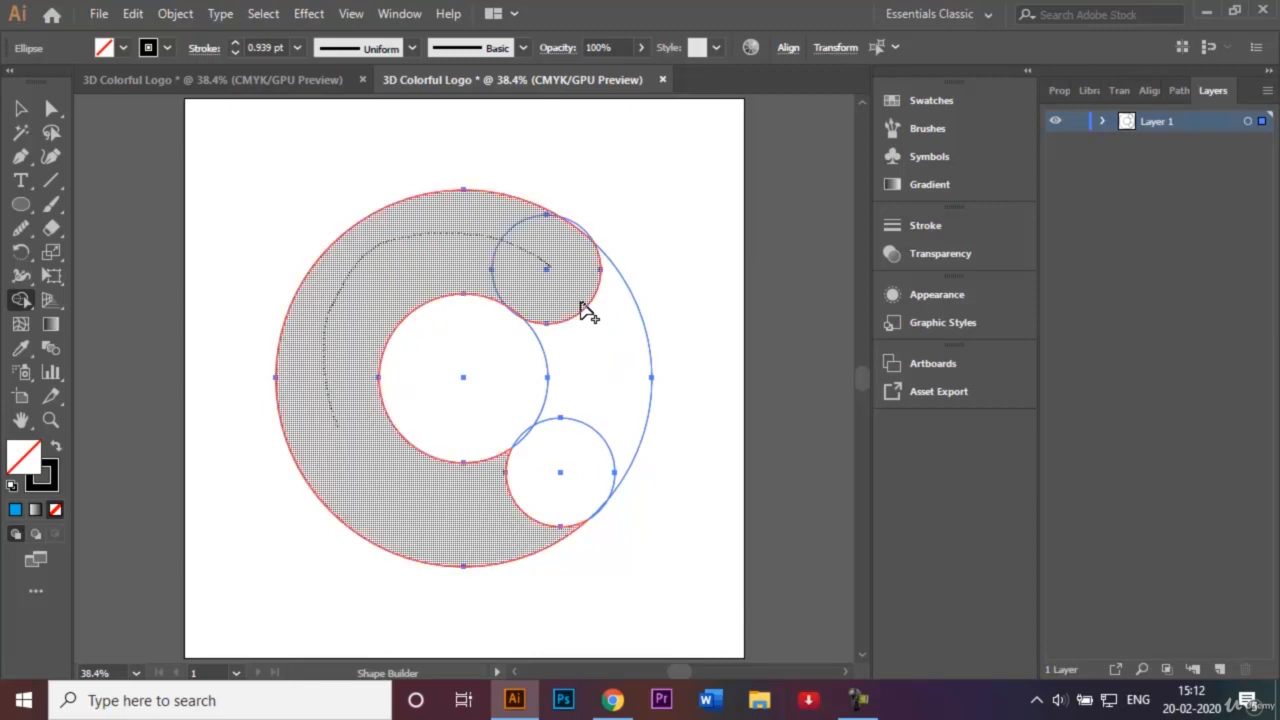
{"action": "mouse_move", "coordinate": [395, 500]}
{"action": "left_mouse_down"}
{"action": "mouse_move", "coordinate": [480, 520]}
{"action": "mouse_move", "coordinate": [829, 271]}
{"action": "left_mouse_up"}
{"action": "left_click", "coordinate": [585, 308]}
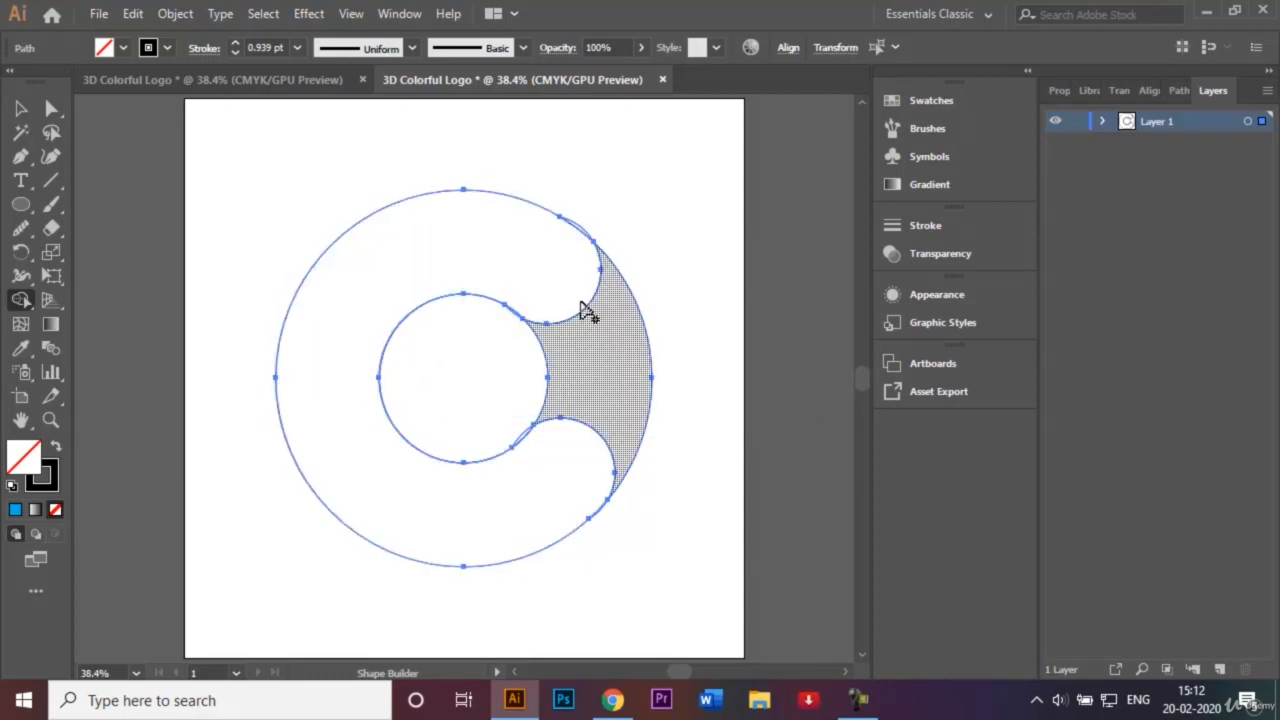
Step: Remove the region between the C's two ends, the inner circle's area and the thin slivers at the junctions
{"action": "left_click", "coordinate": [583, 306]}
{"action": "left_click", "coordinate": [585, 309], "text": "alt"}
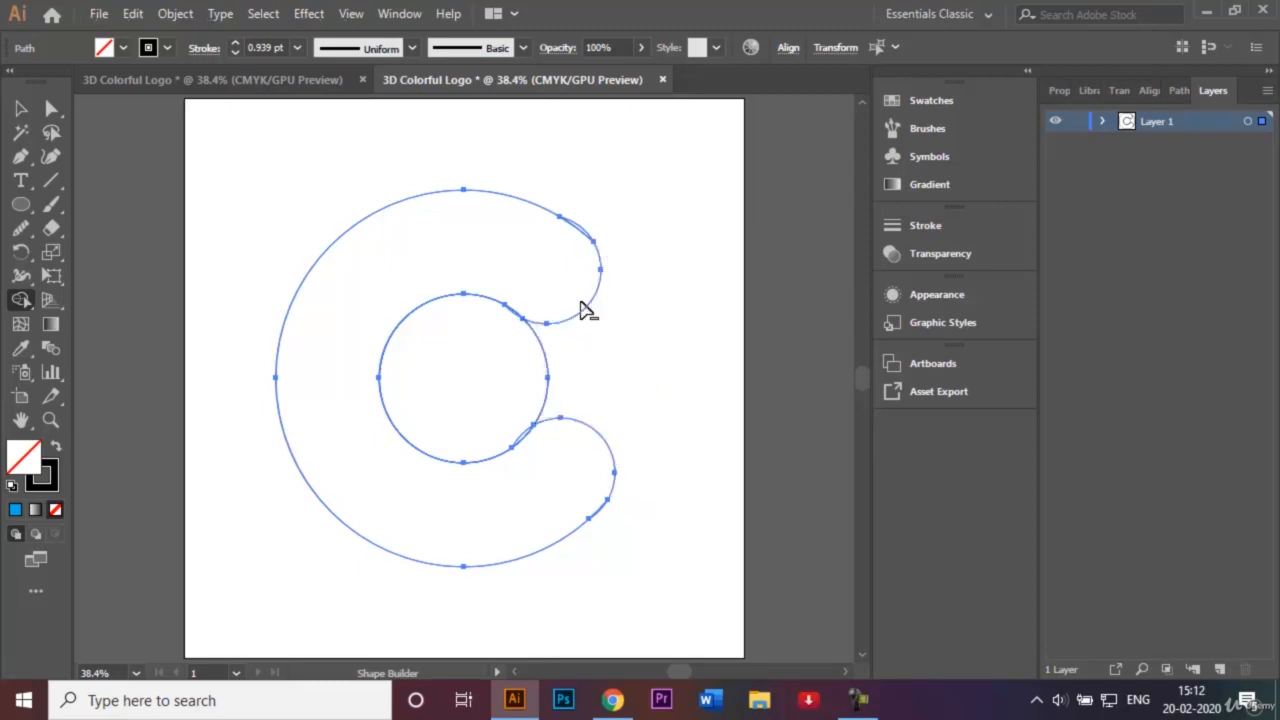
{"action": "left_click", "coordinate": [585, 309], "text": "alt"}
{"action": "key", "text": "x"}
{"action": "key", "text": "x"}
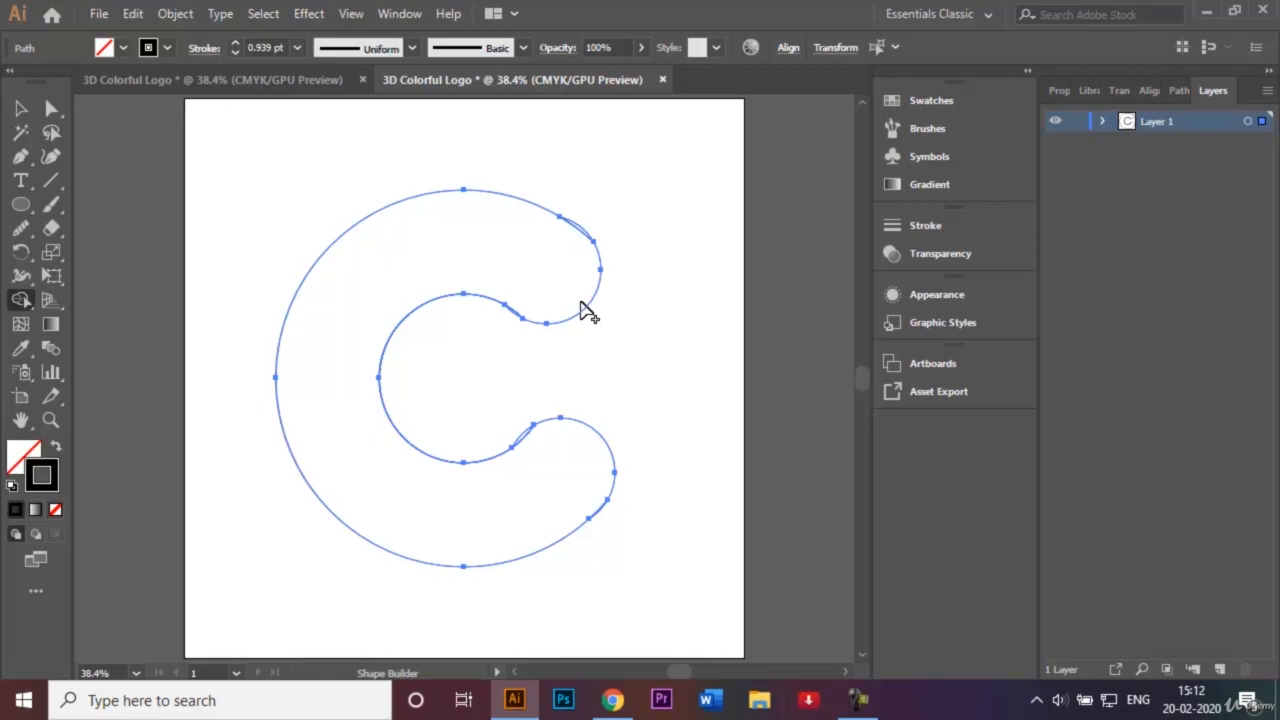
{"action": "key", "text": "x"}
{"action": "key", "text": "v"}
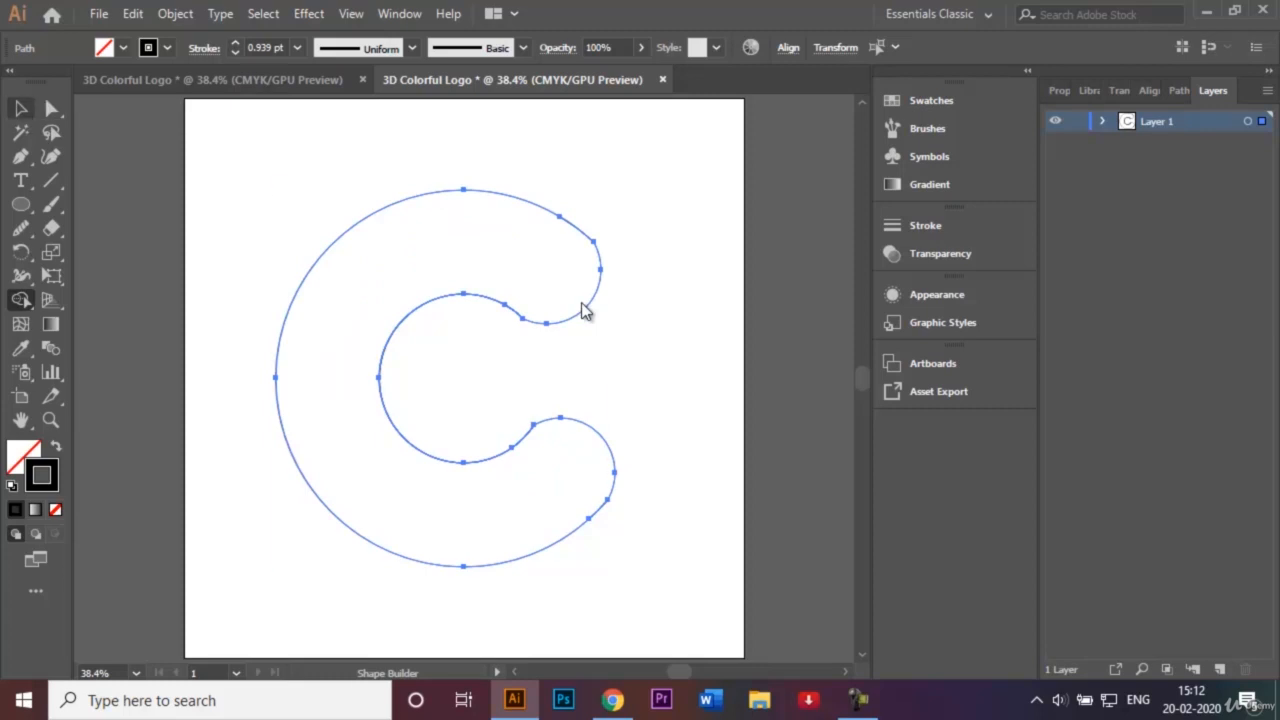
Step: Set the stroke weight of all the C's paths to 2 pt
{"action": "left_click", "coordinate": [585, 310]}
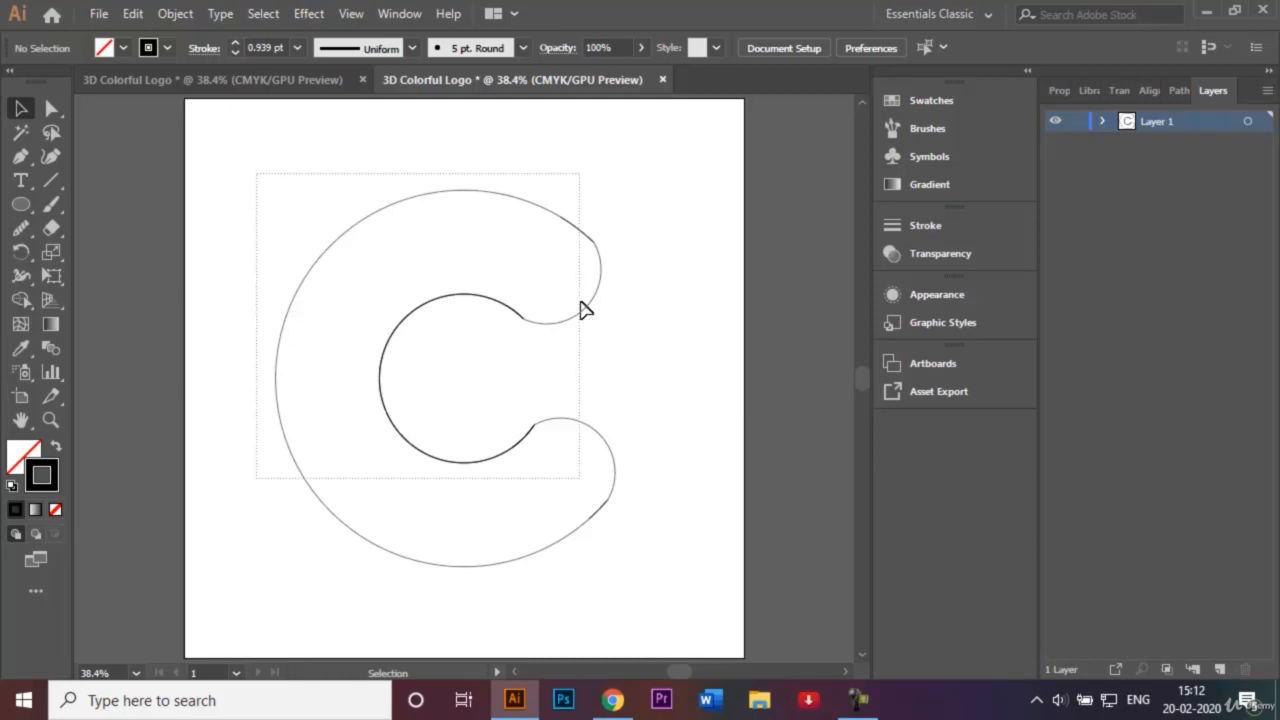
{"action": "left_click", "coordinate": [585, 310]}
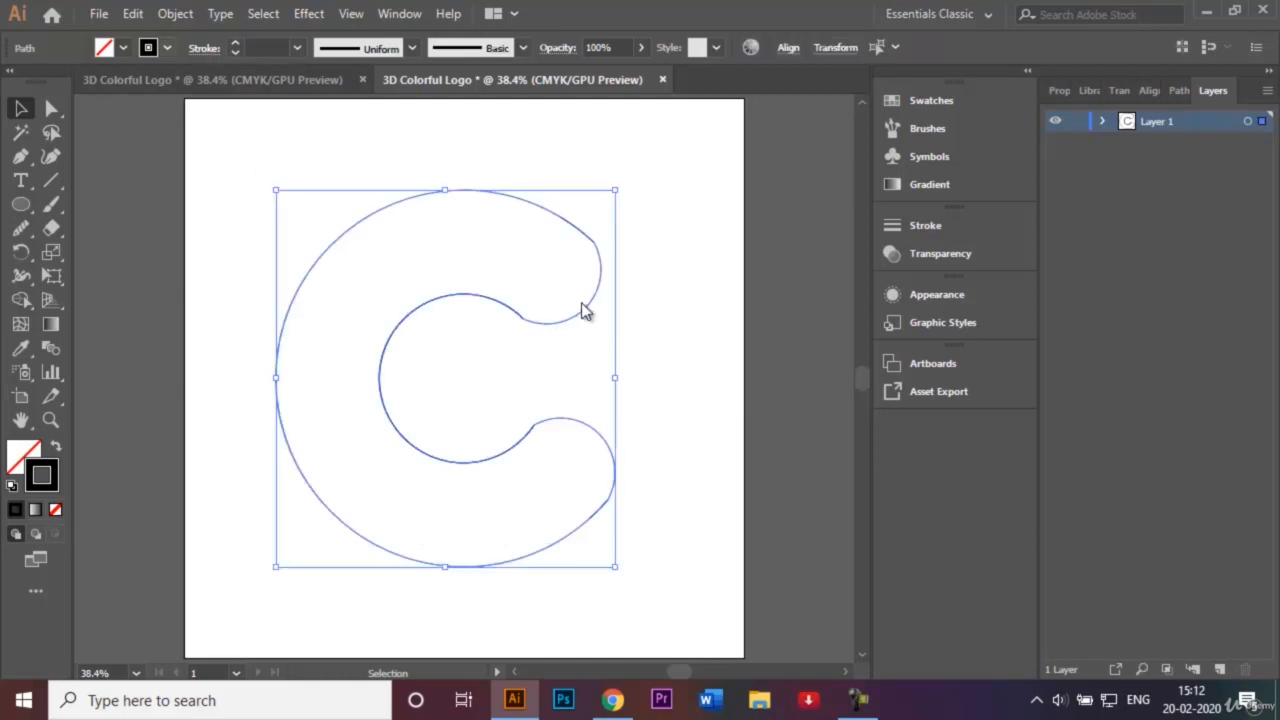
{"action": "left_click", "coordinate": [297, 48]}
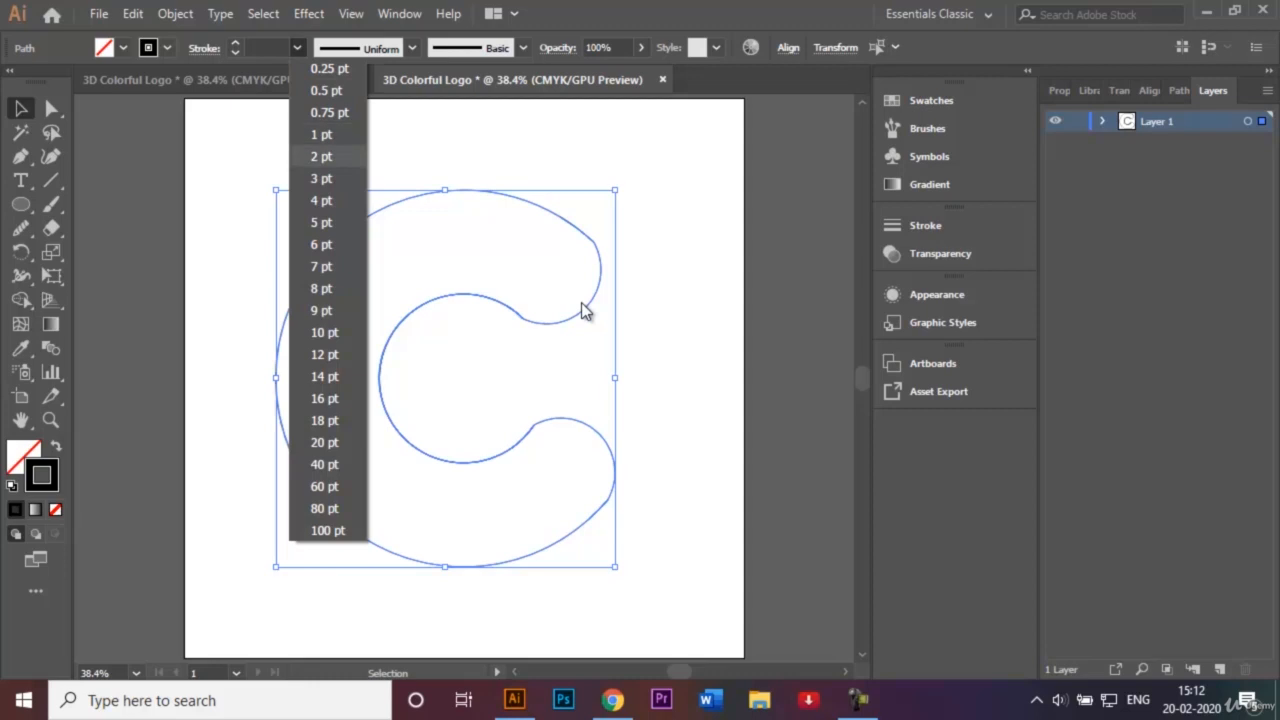
{"action": "left_click", "coordinate": [321, 156]}
{"action": "left_click", "coordinate": [580, 304]}
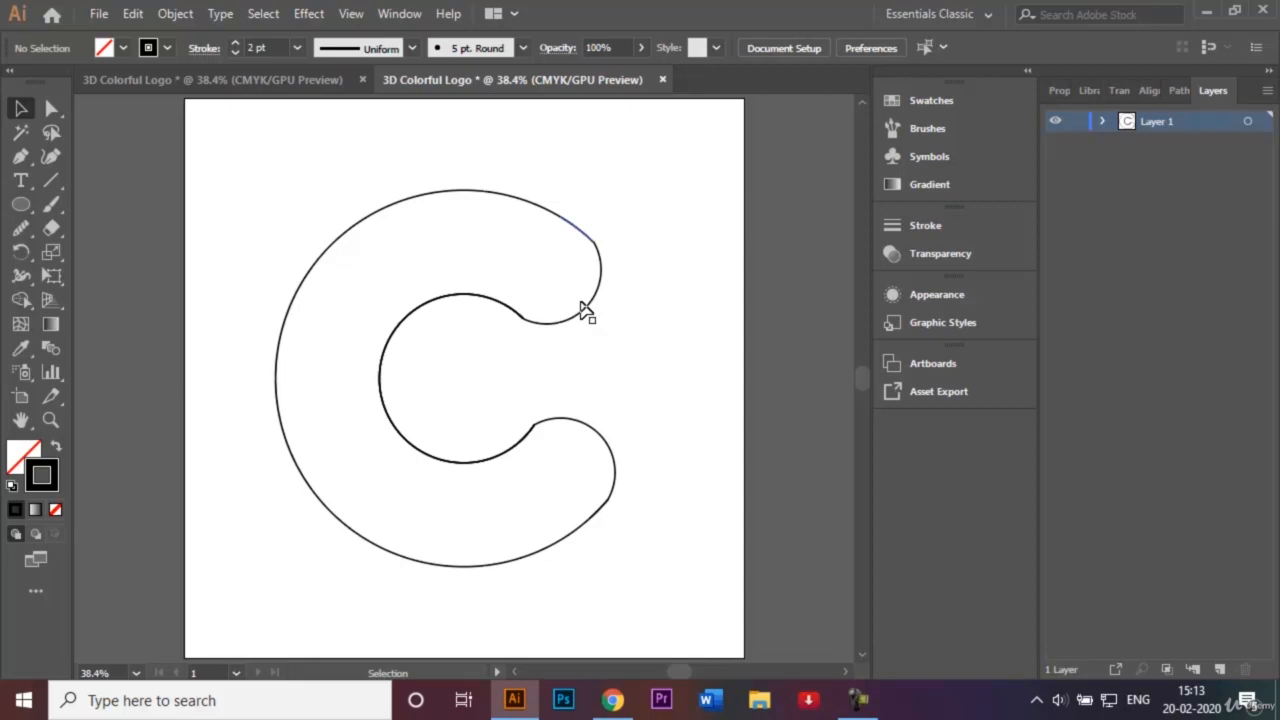
Step: Delete the short leftover path pieces where the inner curve meets the C's rounded ends
{"action": "left_click", "coordinate": [585, 310]}
{"action": "left_click", "coordinate": [585, 310]}
{"action": "left_click", "coordinate": [585, 310]}
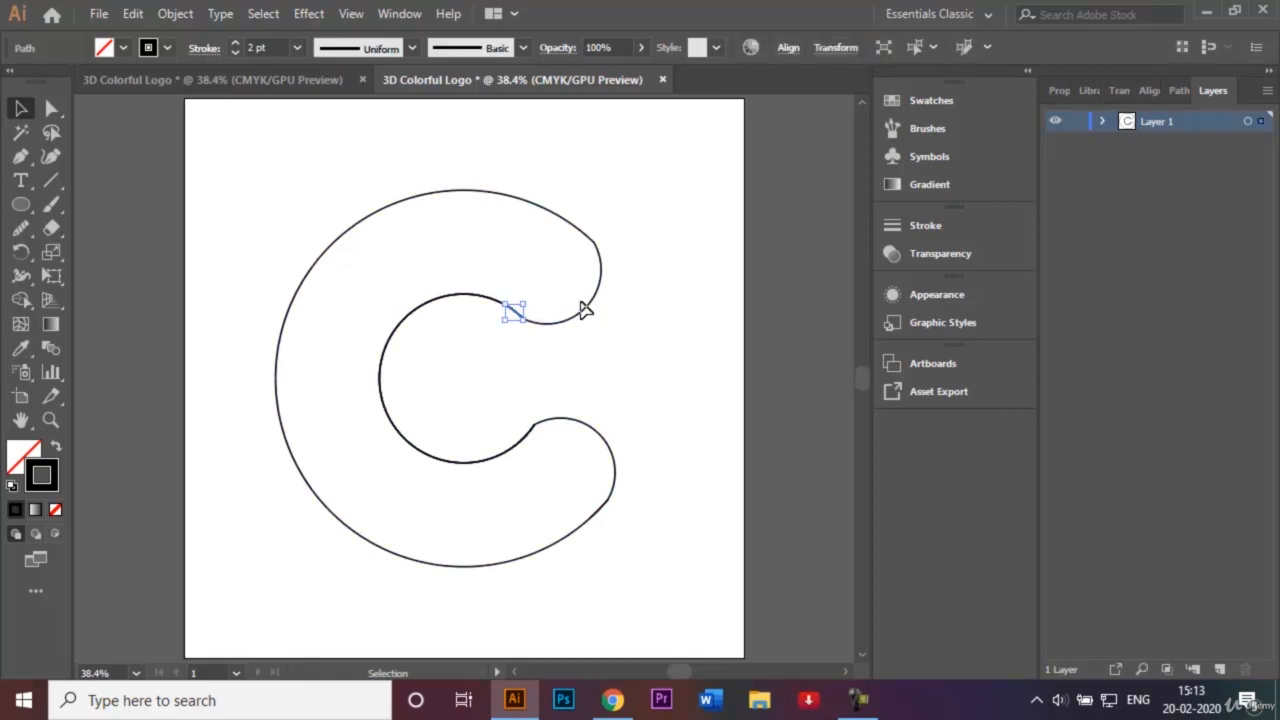
{"action": "left_click", "coordinate": [585, 310]}
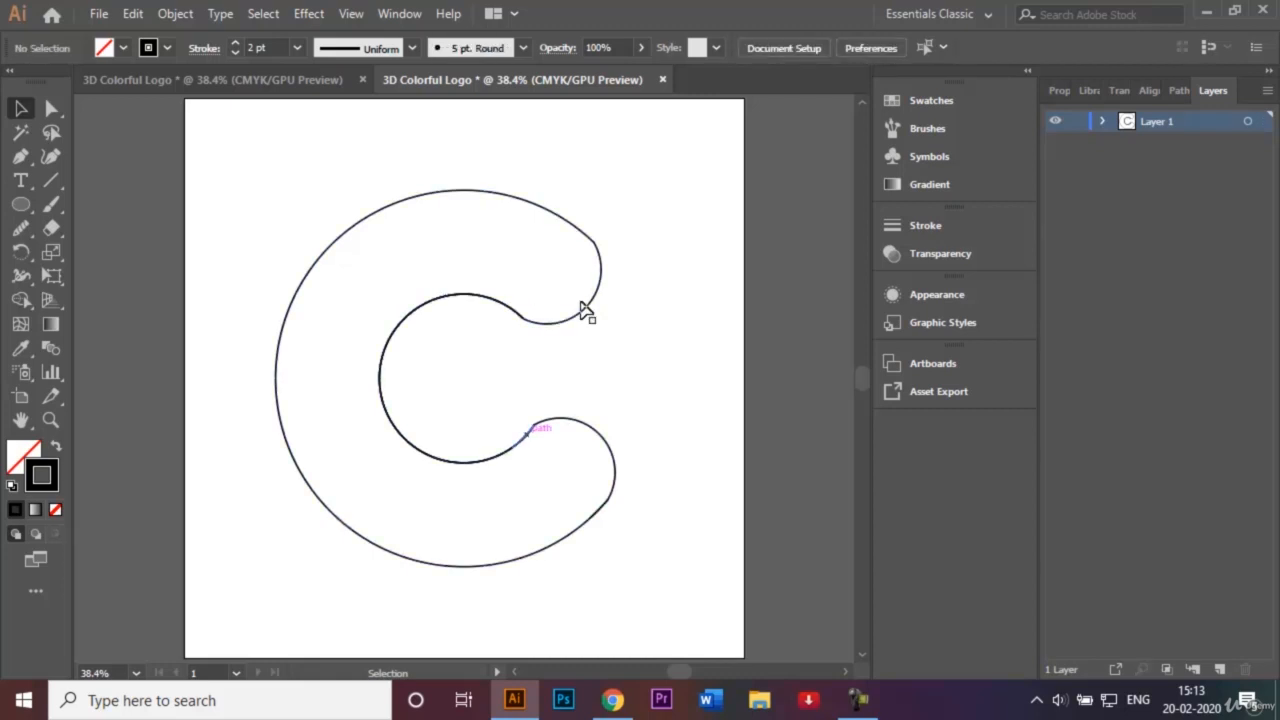
{"action": "left_click", "coordinate": [585, 310]}
{"action": "key", "text": "Delete"}
Step: Round the inner corner where the lower end meets the inner curve to a radius of about 76 px
{"action": "key", "text": "a"}
{"action": "key", "text": "a"}
{"action": "left_click", "coordinate": [585, 310]}
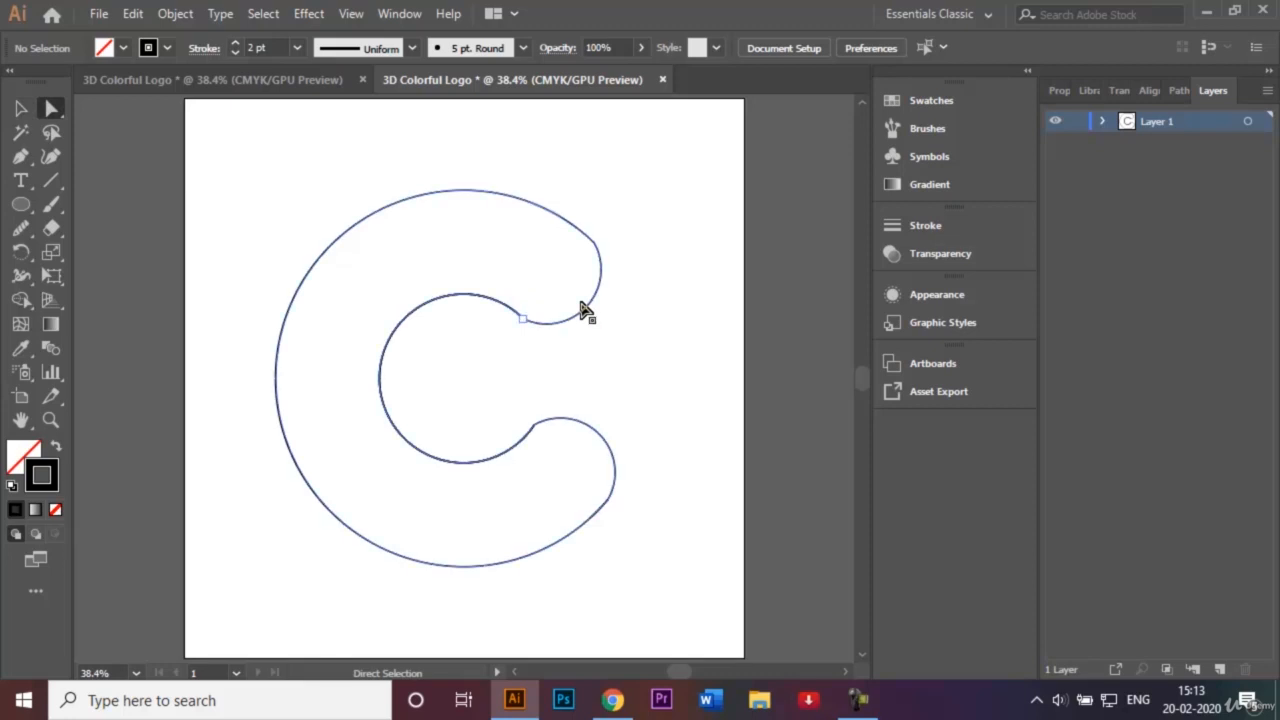
{"action": "left_click", "coordinate": [585, 310]}
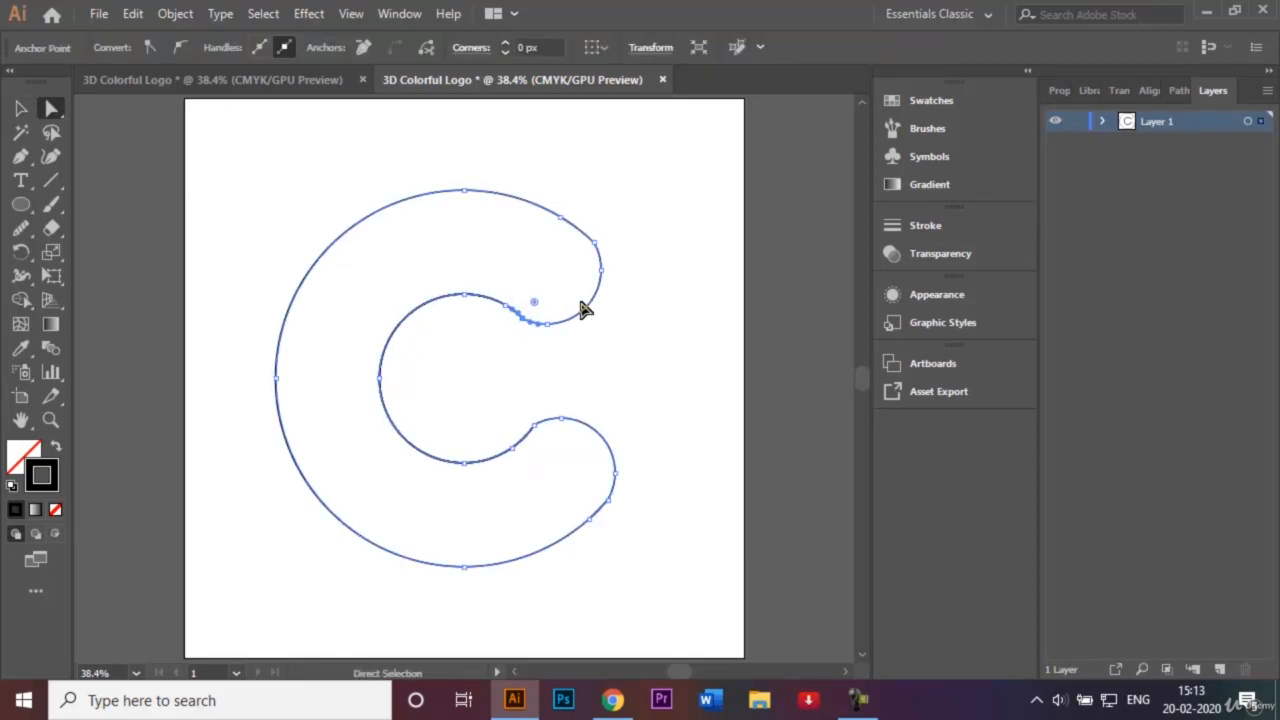
{"action": "left_click", "coordinate": [572, 370]}
{"action": "left_click", "coordinate": [534, 425]}
{"action": "key", "text": "ctrl+plus"}
{"action": "key", "text": "ctrl+plus"}
{"action": "key", "text": "ctrl+plus"}
{"action": "key", "text": "ctrl+plus"}
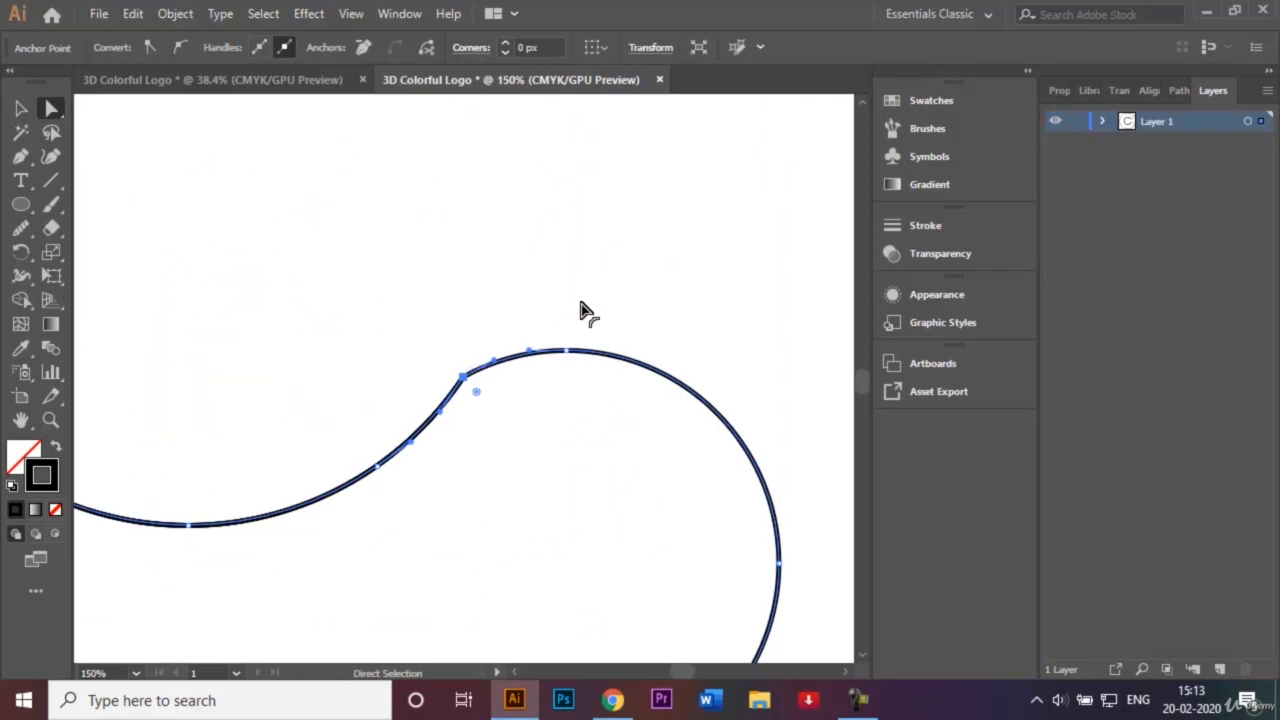
{"action": "left_click_drag", "start_coordinate": [476, 391], "coordinate": [566, 517]}
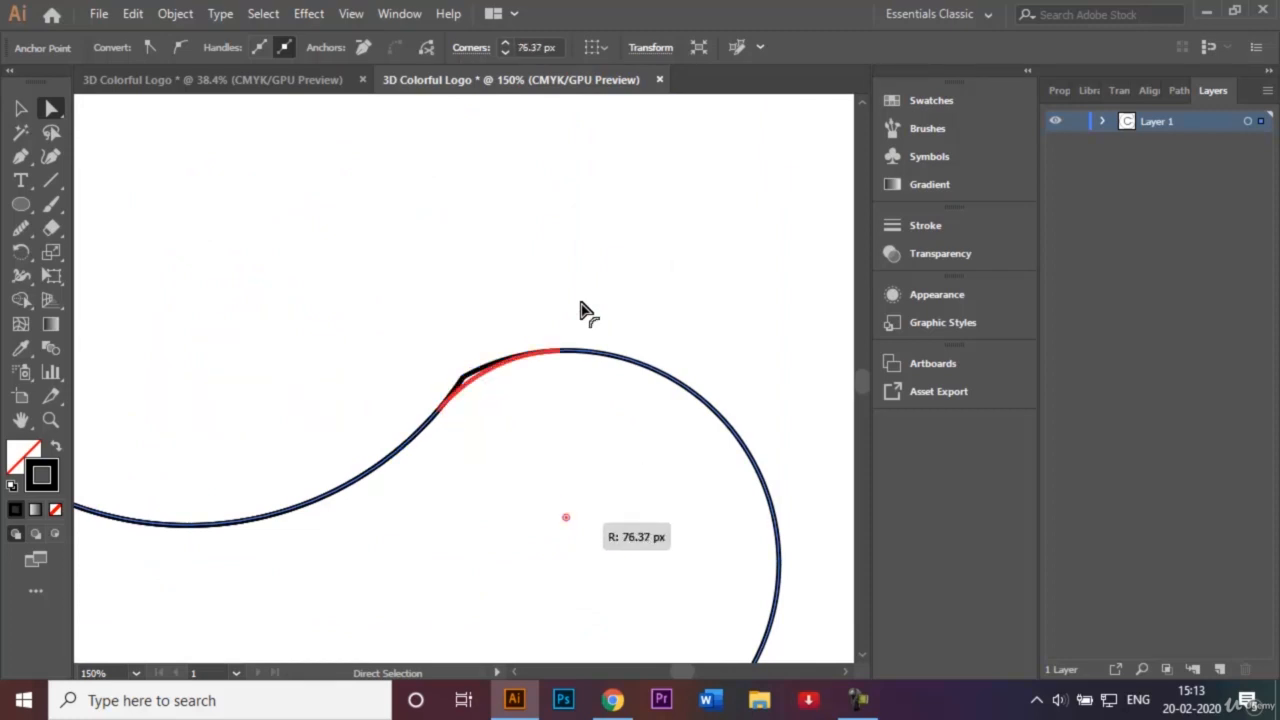
{"action": "left_click_drag", "start_coordinate": [582, 310], "coordinate": [582, 310]}
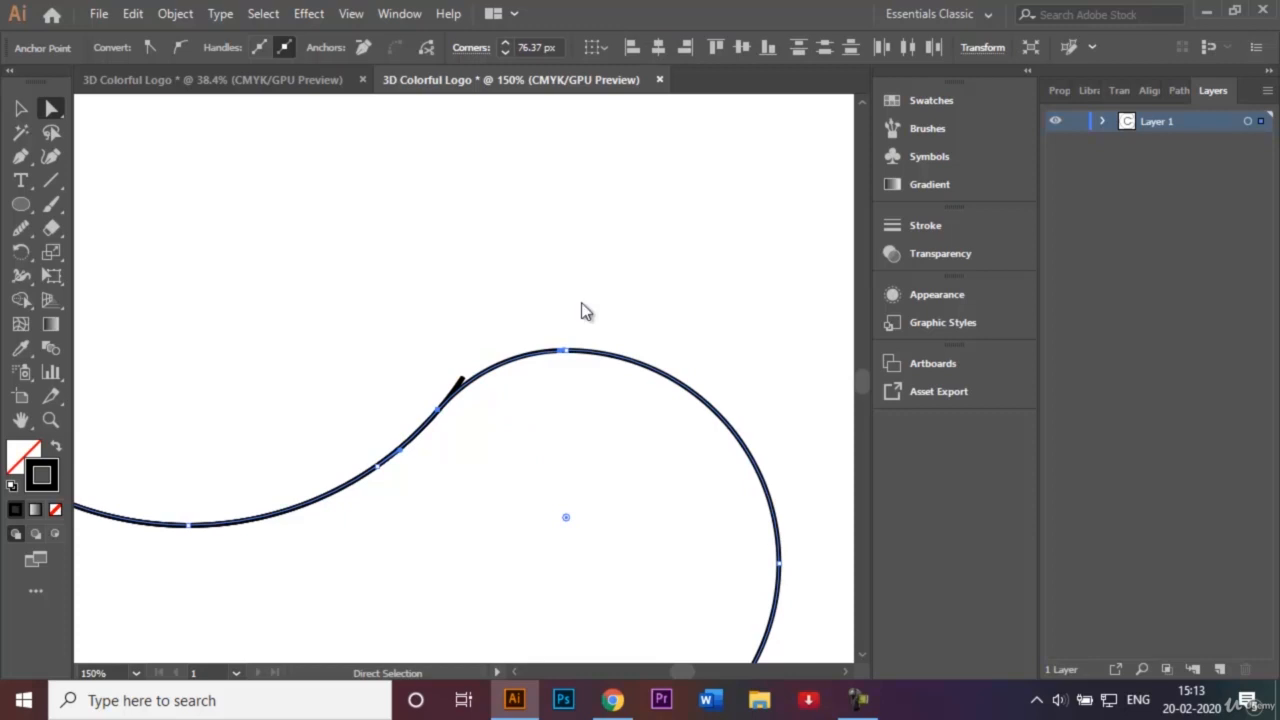
Step: Delete the leftover inner circle arc overlapping the C's inner edge
{"action": "key", "text": "v"}
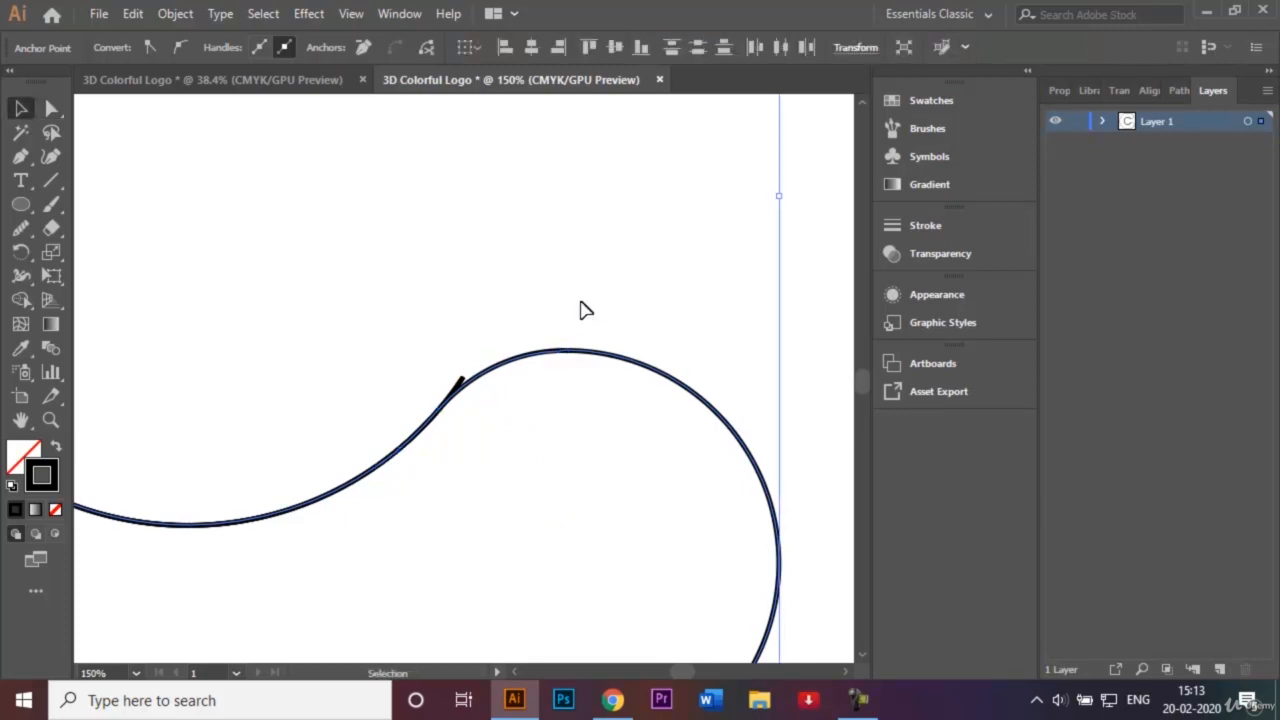
{"action": "key", "text": "ctrl+z"}
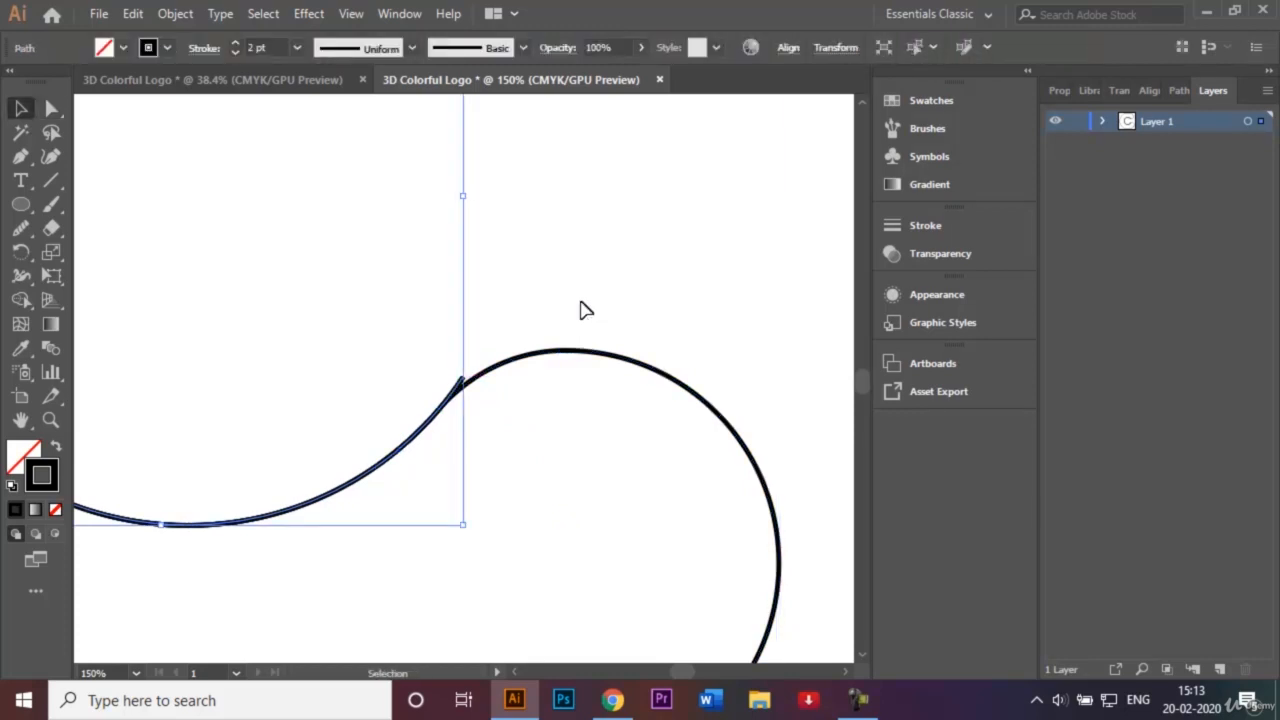
{"action": "left_click", "coordinate": [581, 303]}
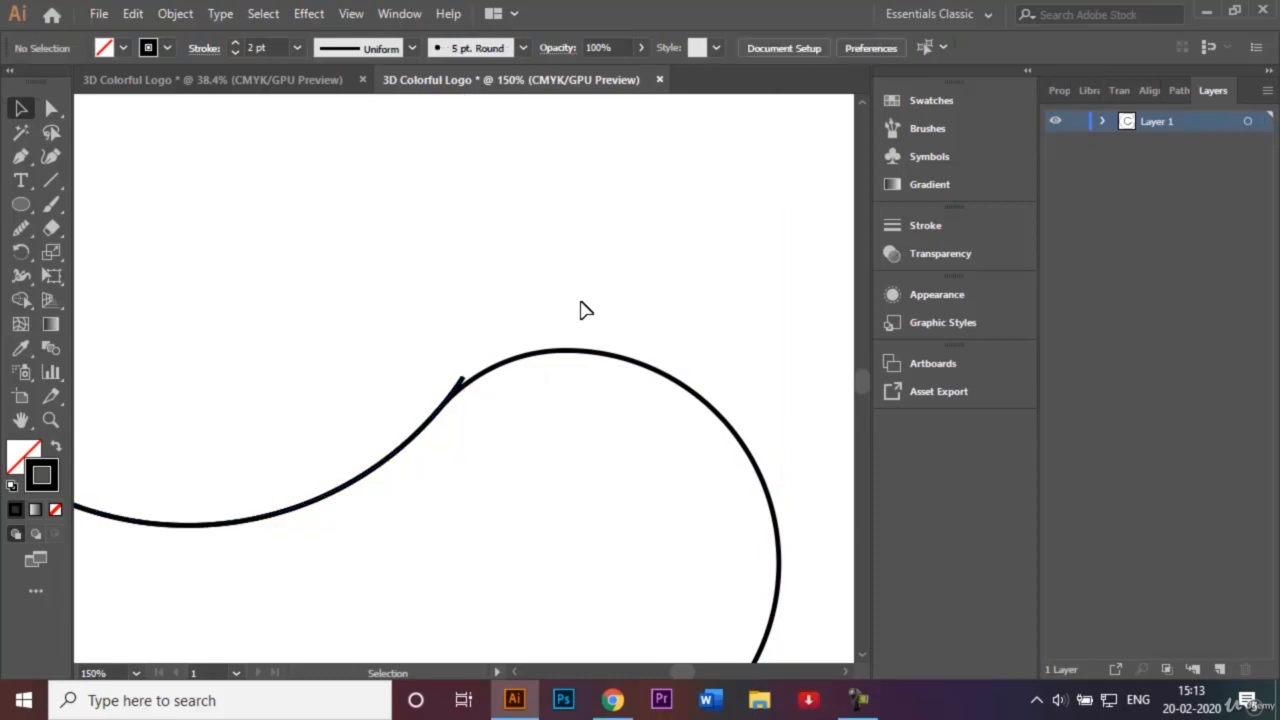
{"action": "key", "text": "ctrl+0"}
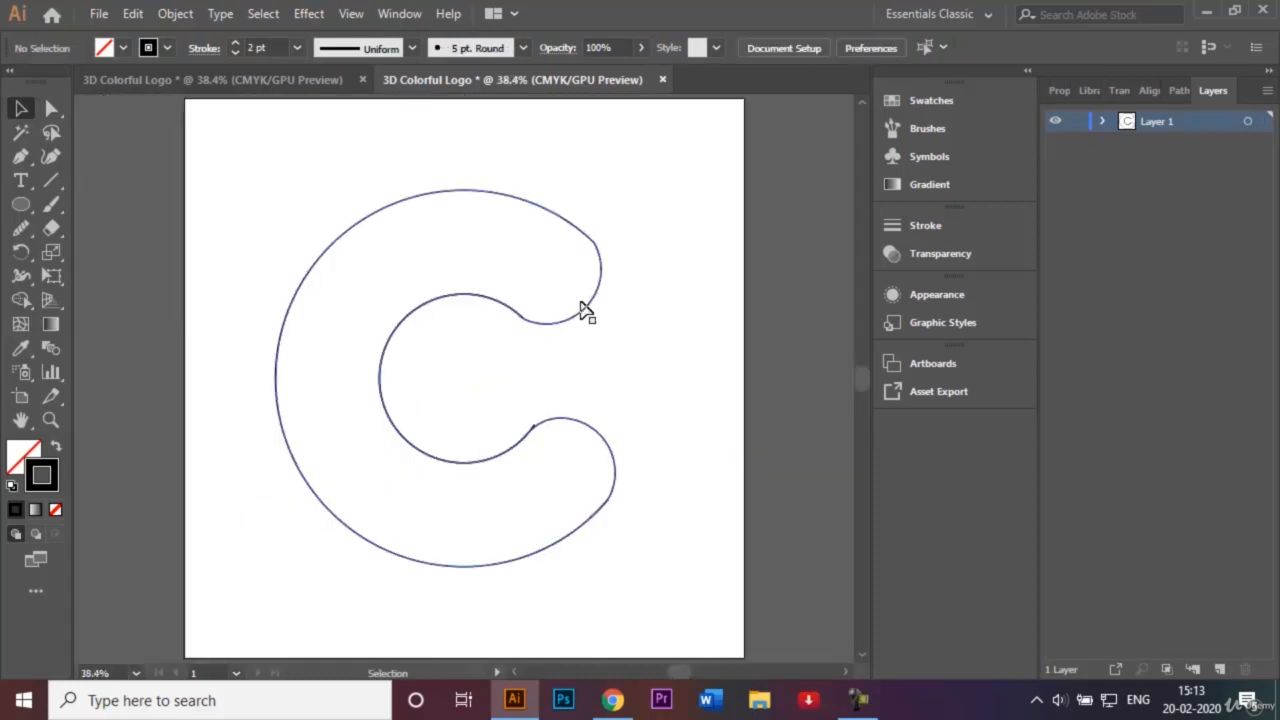
{"action": "key", "text": "a"}
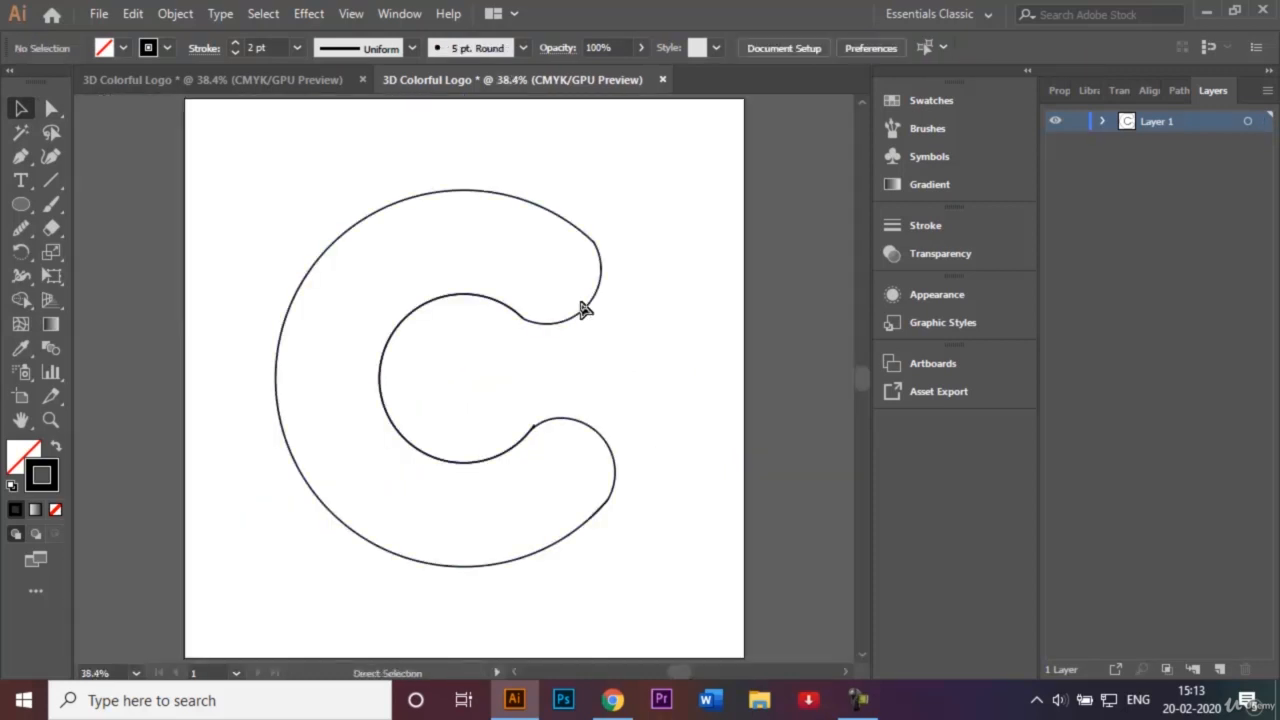
{"action": "key", "text": "ctrl+1"}
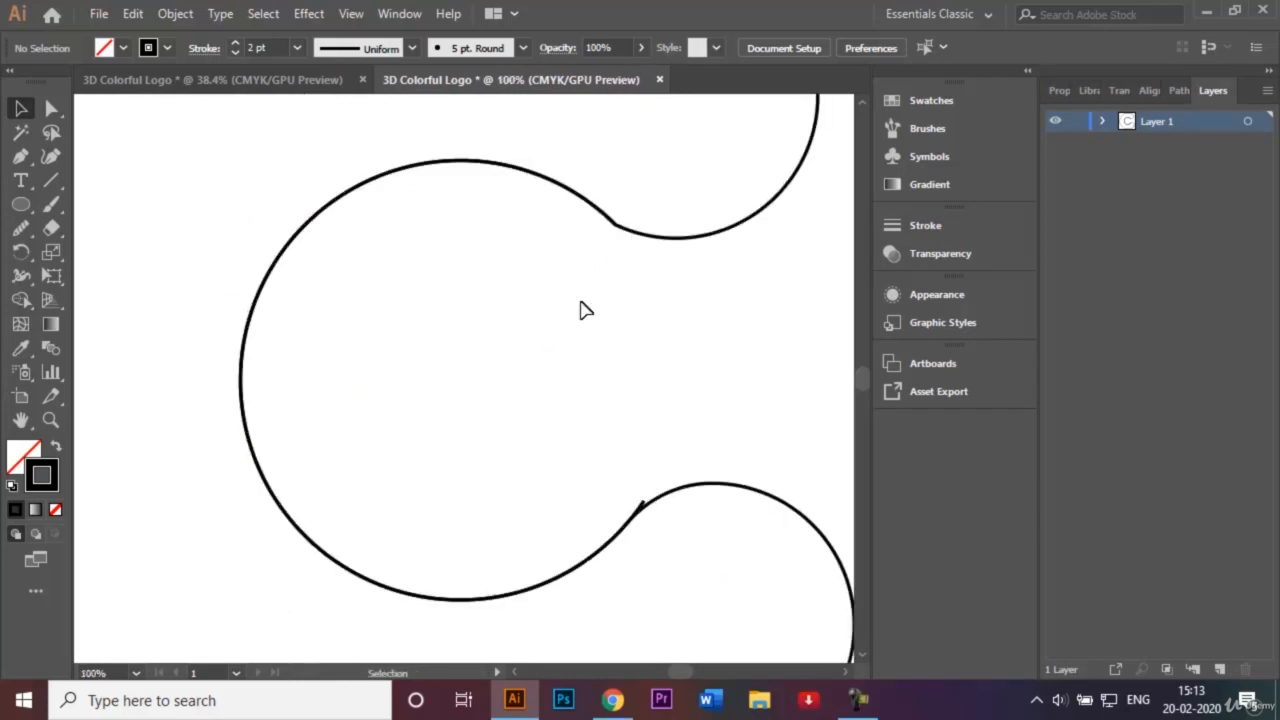
{"action": "left_click", "coordinate": [585, 310]}
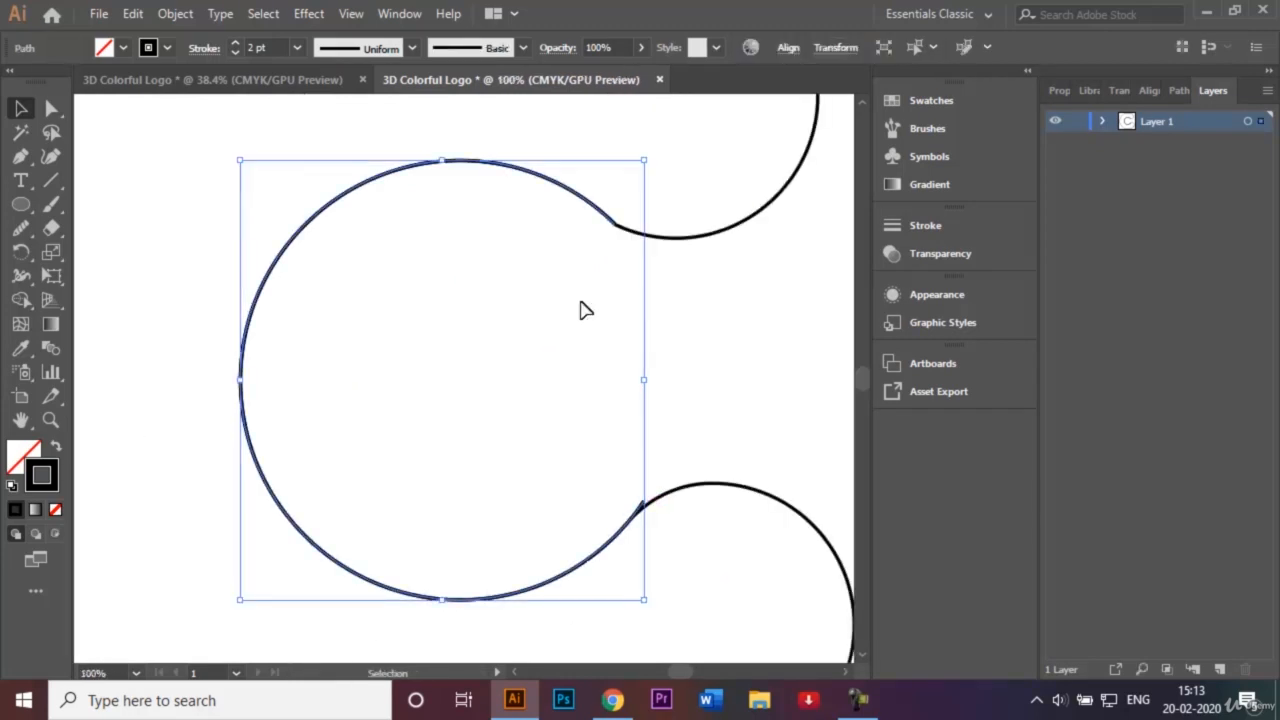
{"action": "left_click", "coordinate": [585, 310]}
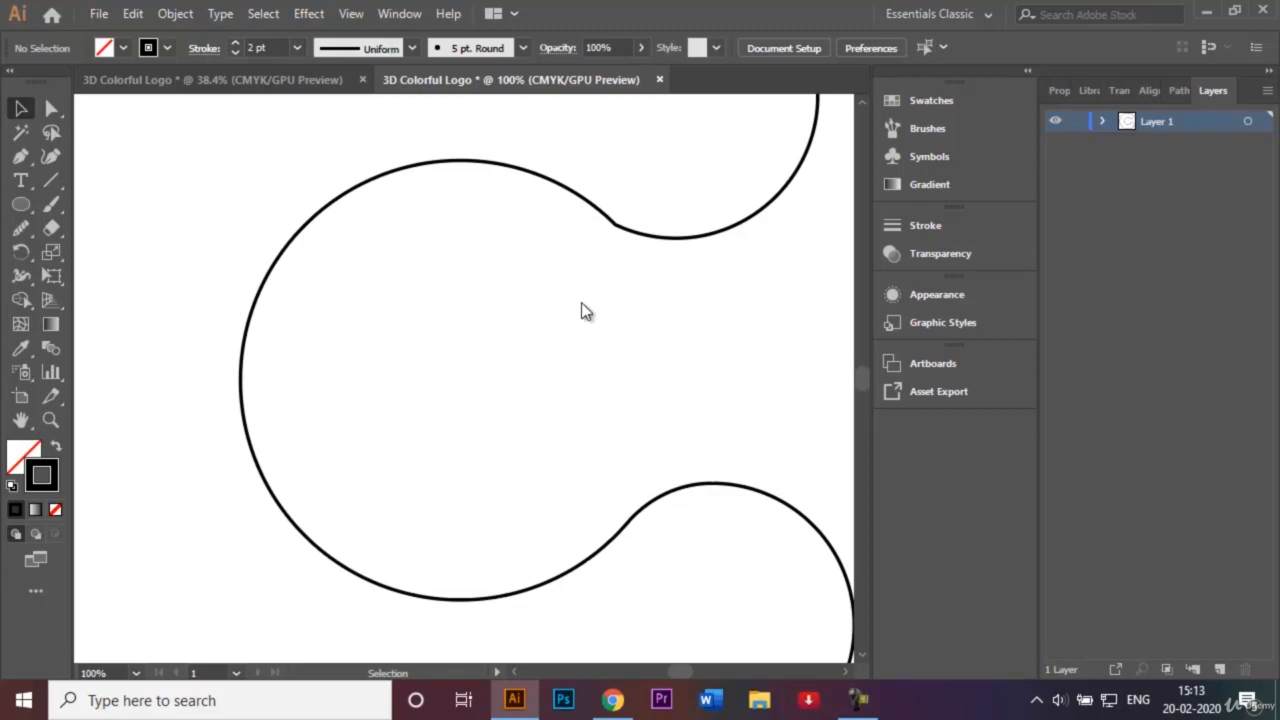
Step: Round the inner corner where the upper end meets the inner curve to a radius of about 83 px
{"action": "key", "text": "a"}
{"action": "left_click", "coordinate": [614, 225]}
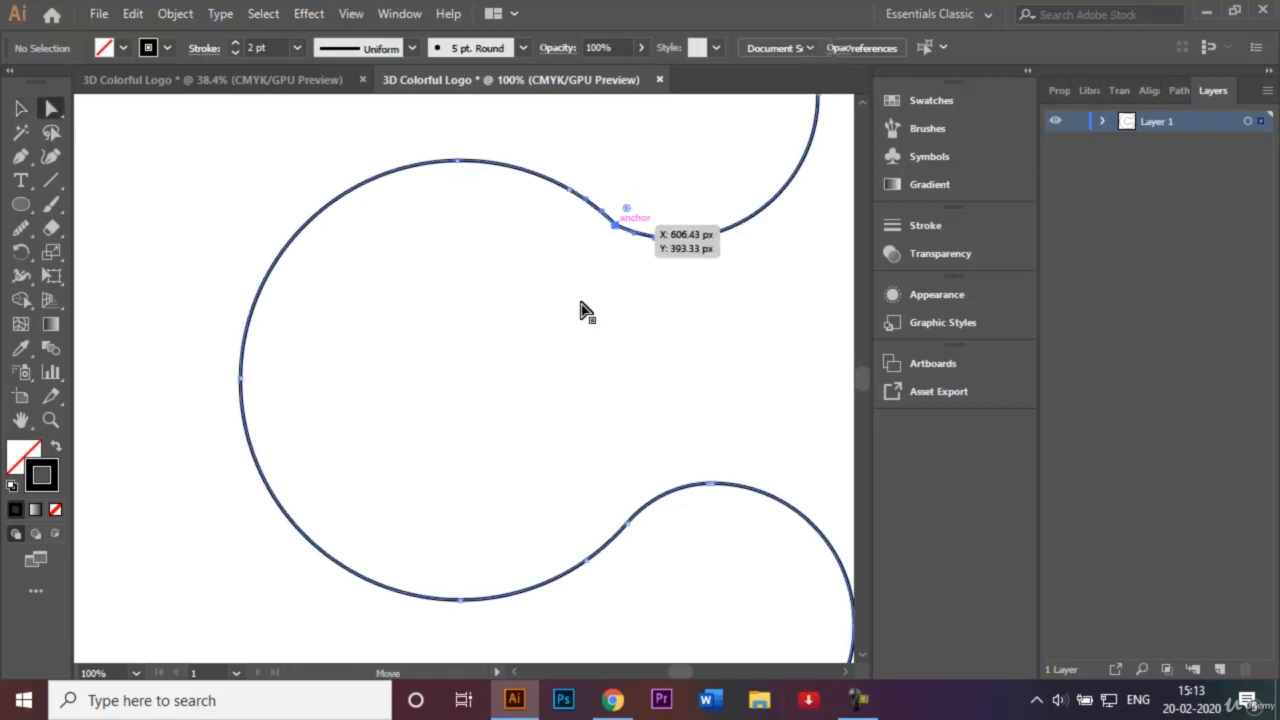
{"action": "left_click_drag", "start_coordinate": [626, 208], "coordinate": [676, 117]}
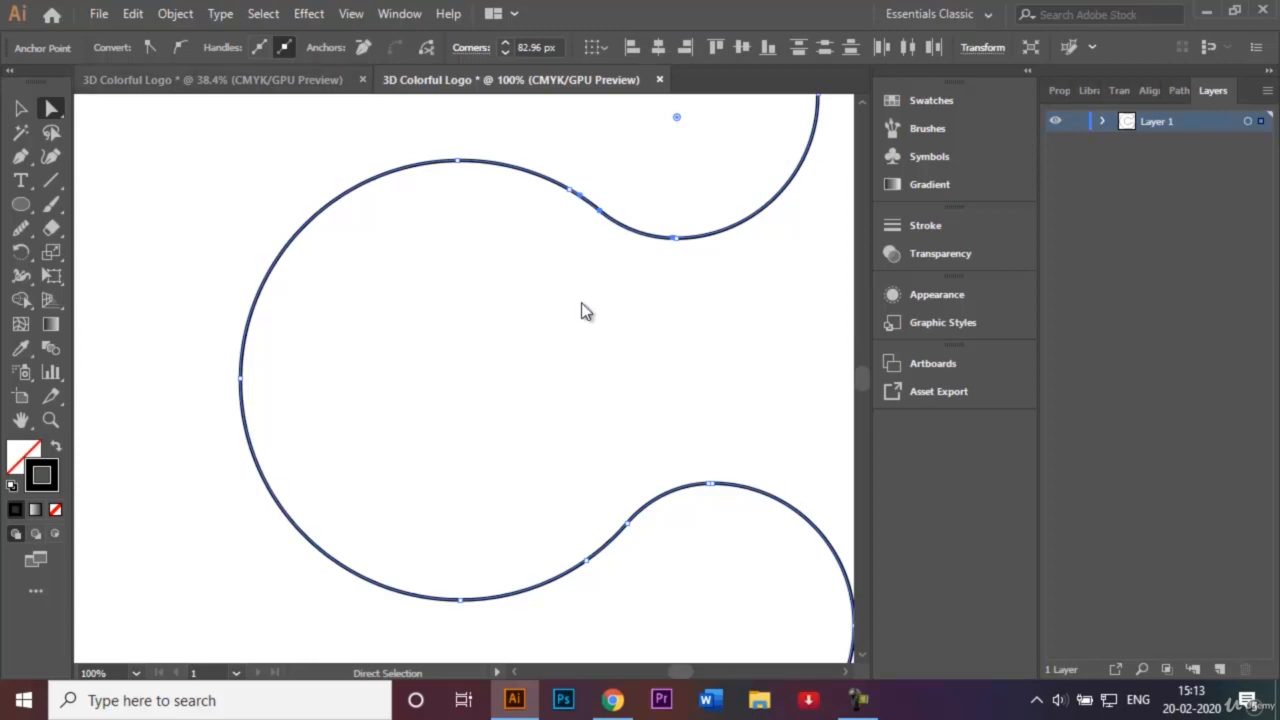
{"action": "key", "text": "v"}
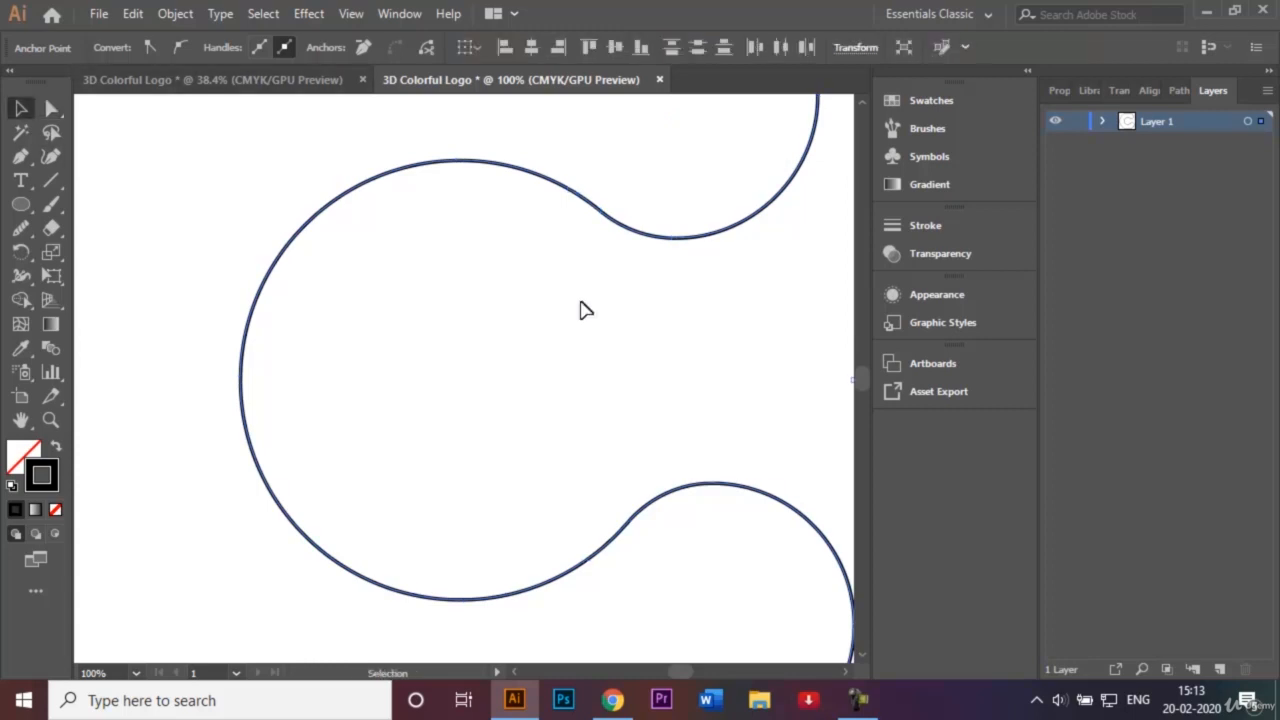
{"action": "left_click", "coordinate": [580, 303]}
{"action": "key", "text": "ctrl+0"}
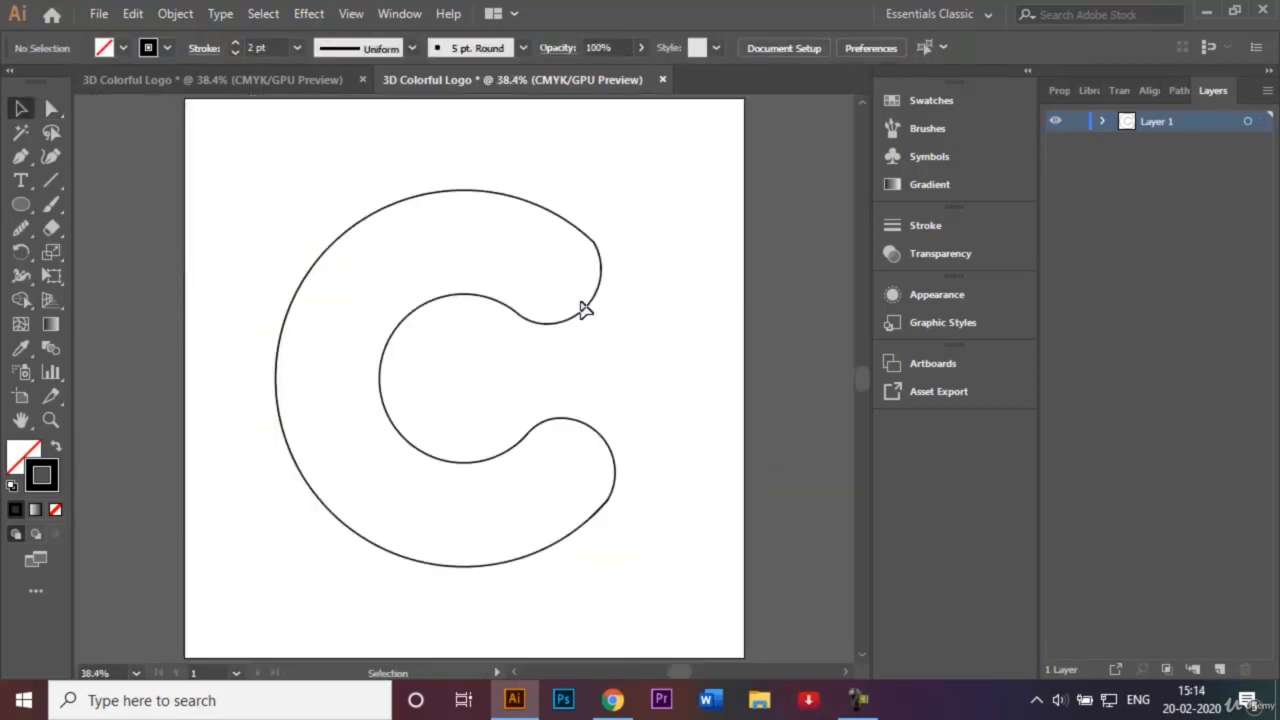
Step: Round the outer corner of the C's upper end to a radius of about 83 px and compare with the finished logo document
{"action": "key", "text": "a"}
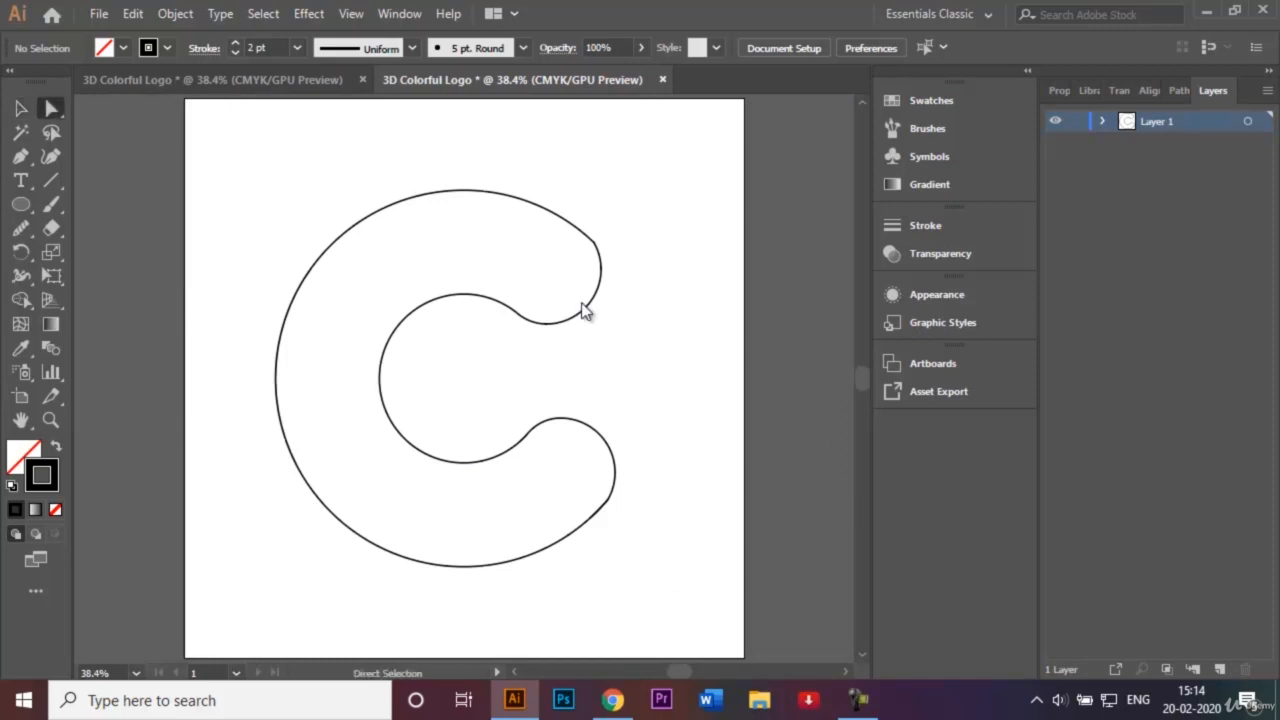
{"action": "left_click", "coordinate": [585, 310]}
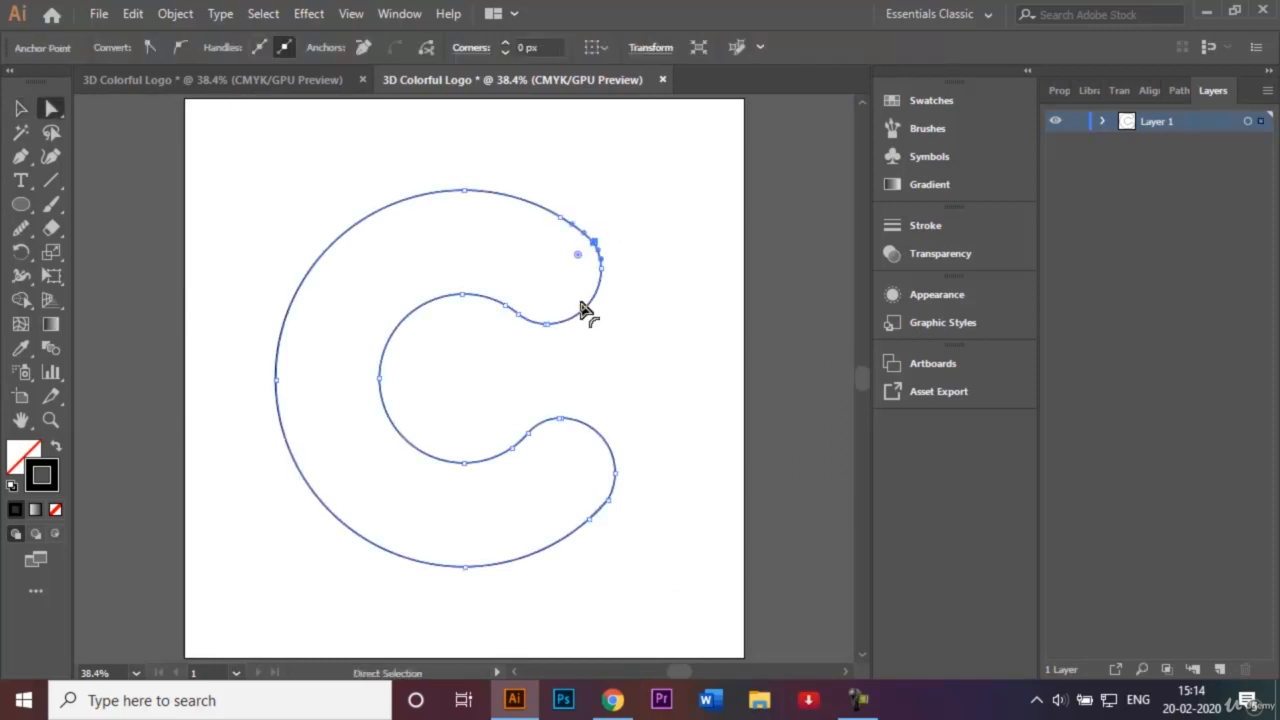
{"action": "left_click_drag", "start_coordinate": [585, 310], "coordinate": [585, 310]}
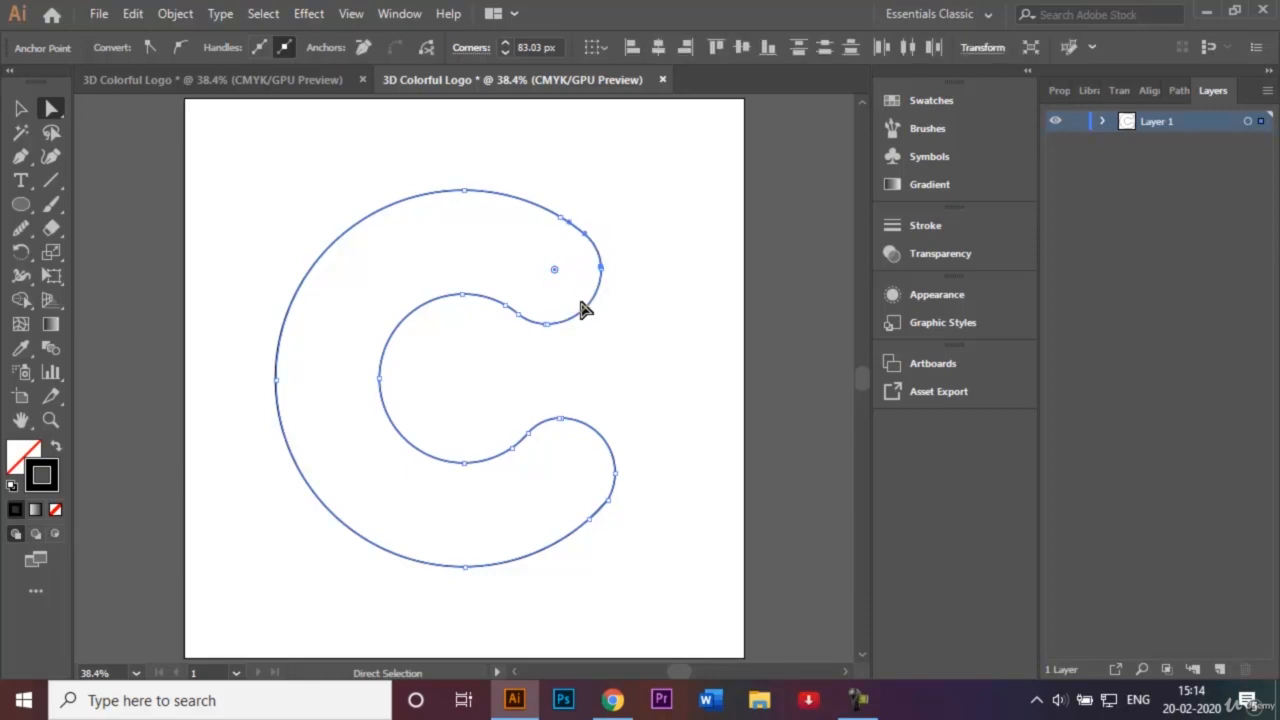
{"action": "key", "text": "v"}
{"action": "left_click", "coordinate": [585, 310]}
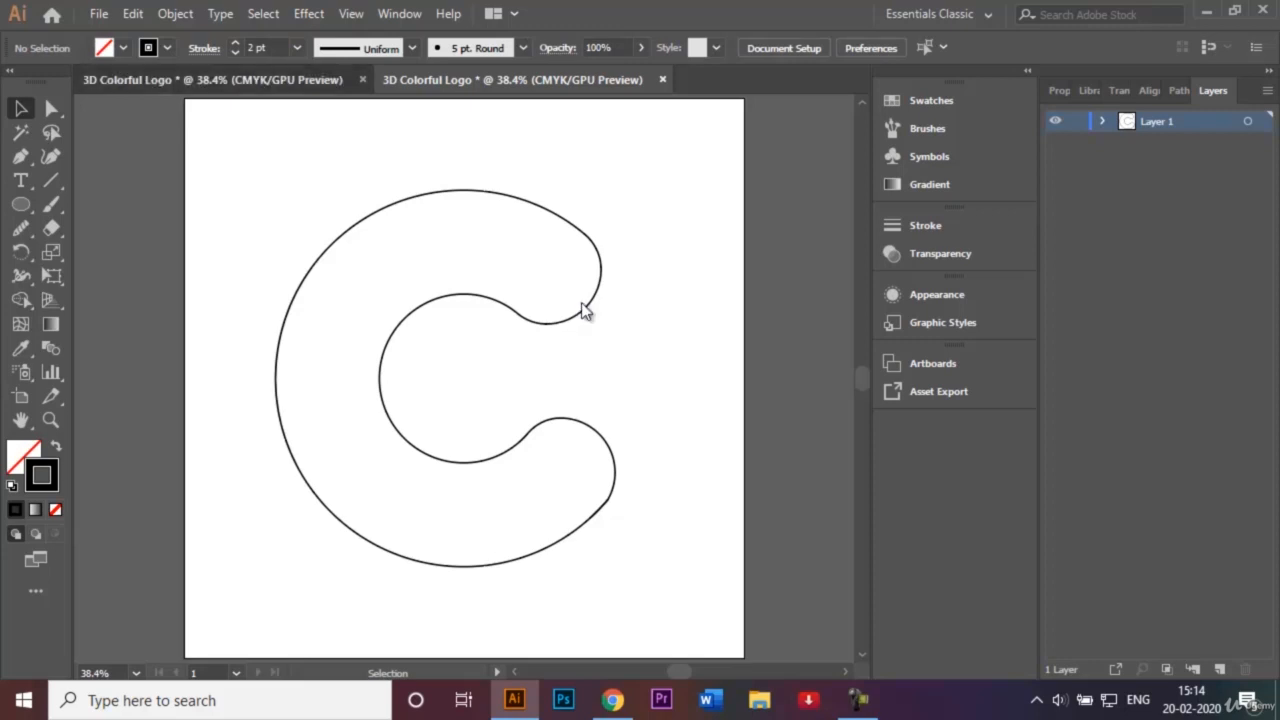
{"action": "key", "text": "ctrl+Tab"}
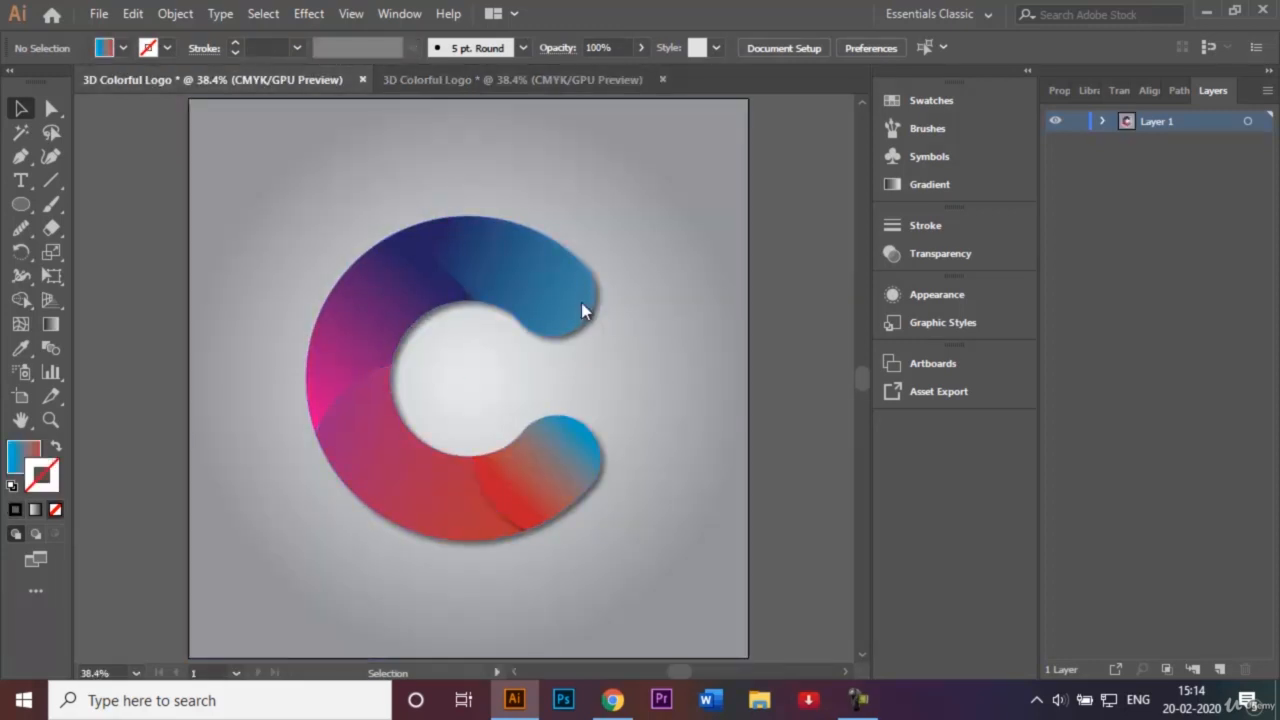
Step: In the working logo document, draw a curved Pen path across the C's upper-left part, ending inside the opening at about X 554, Y 421 px
{"action": "key", "text": "ctrl+Tab"}
{"action": "key", "text": "p"}
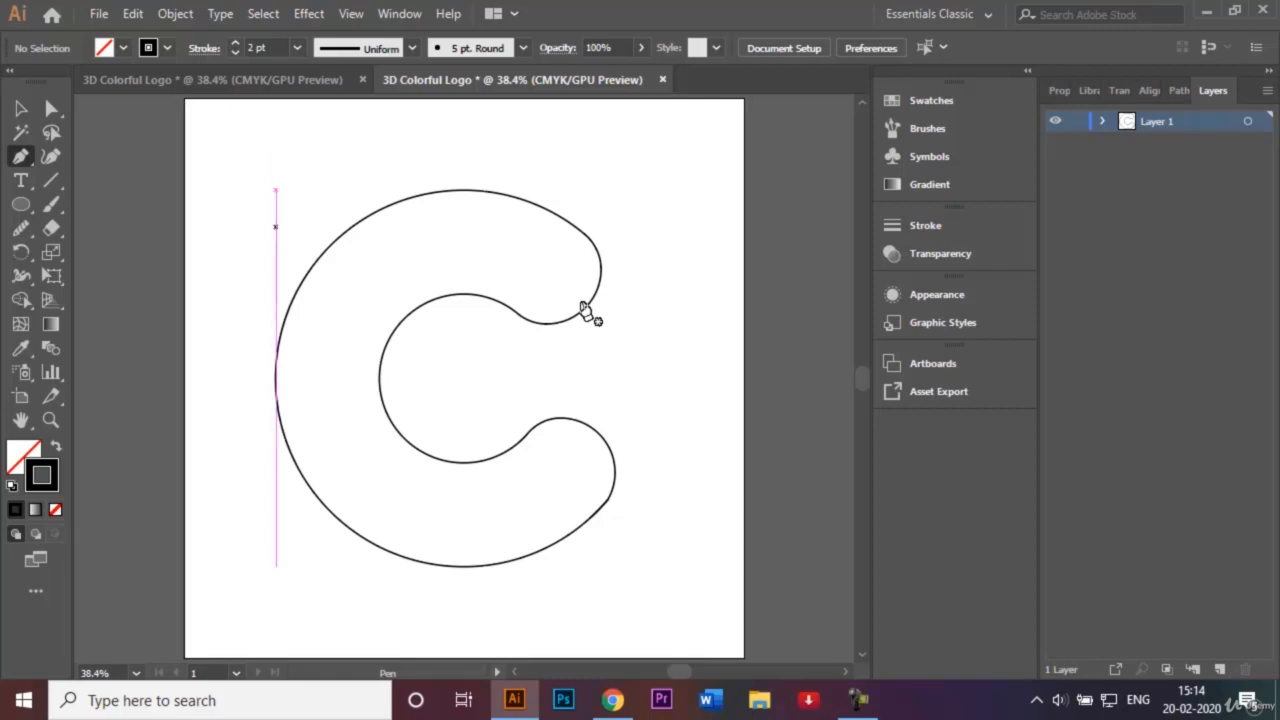
{"action": "left_click", "coordinate": [275, 226]}
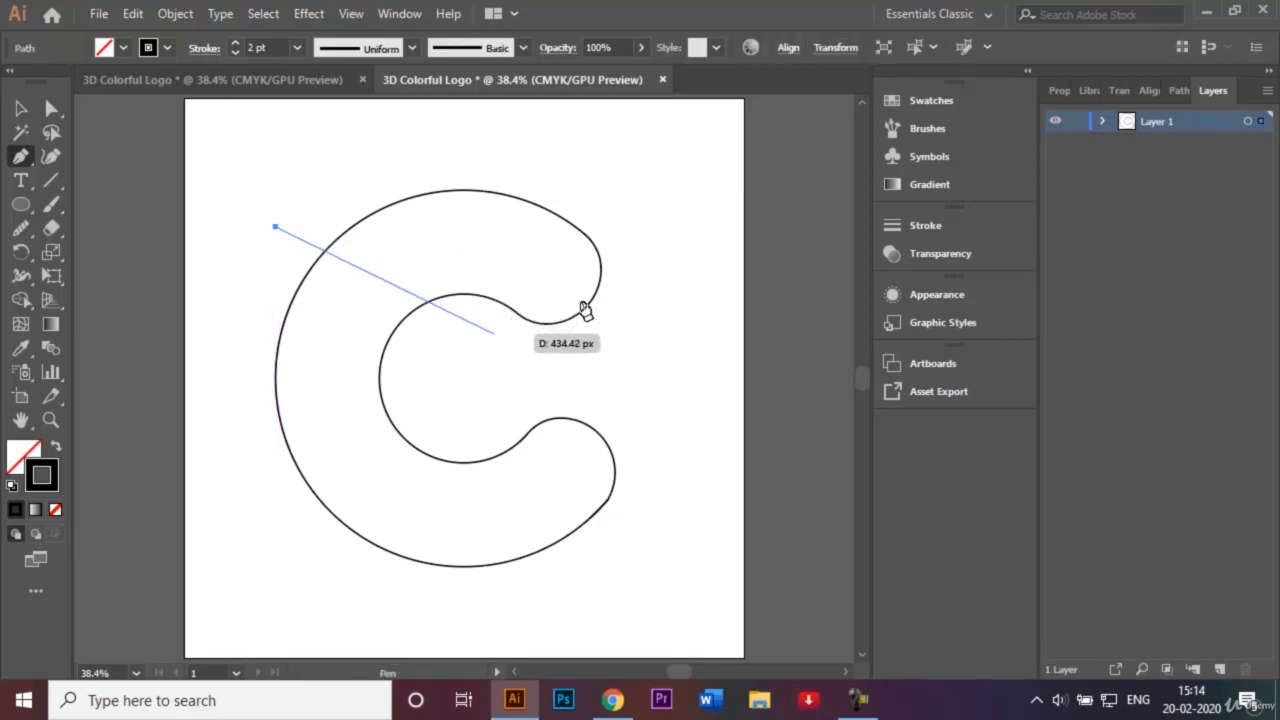
{"action": "left_click_drag", "start_coordinate": [494, 334], "coordinate": [581, 303]}
{"action": "left_click_drag", "start_coordinate": [494, 334], "coordinate": [556, 476]}
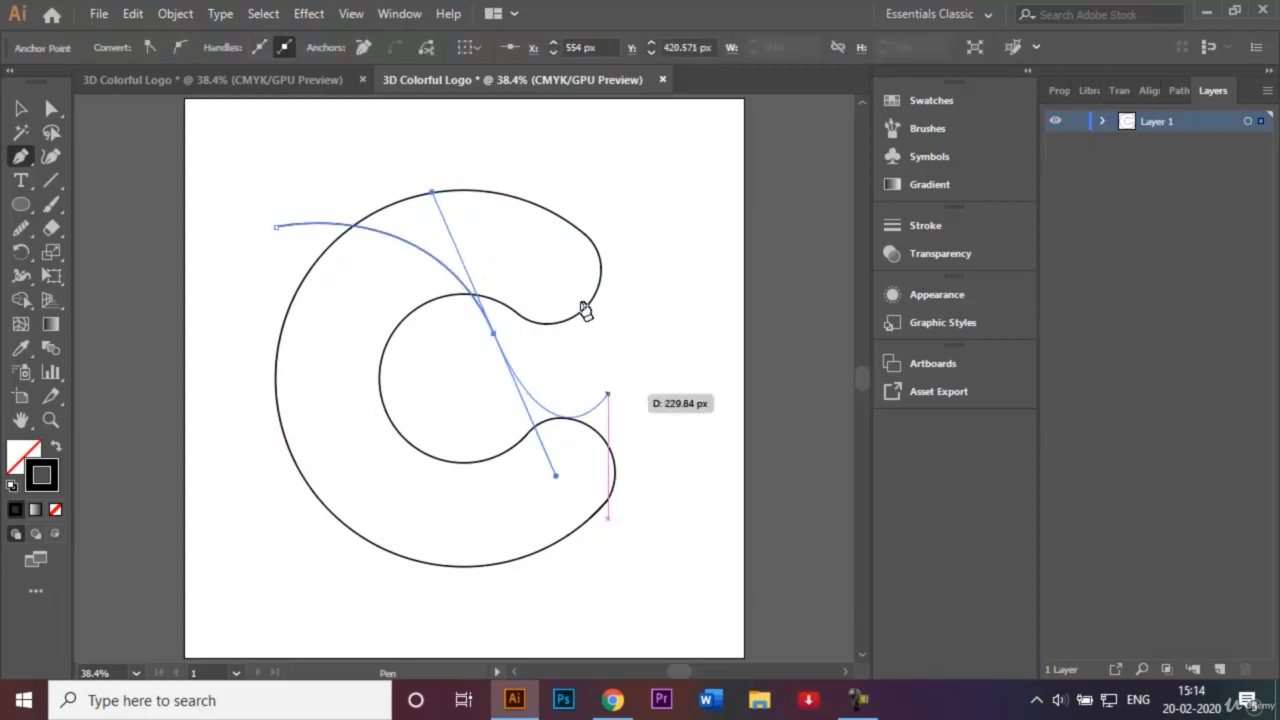
{"action": "key", "text": "Escape"}
{"action": "key", "text": "v"}
{"action": "left_click", "coordinate": [584, 310]}
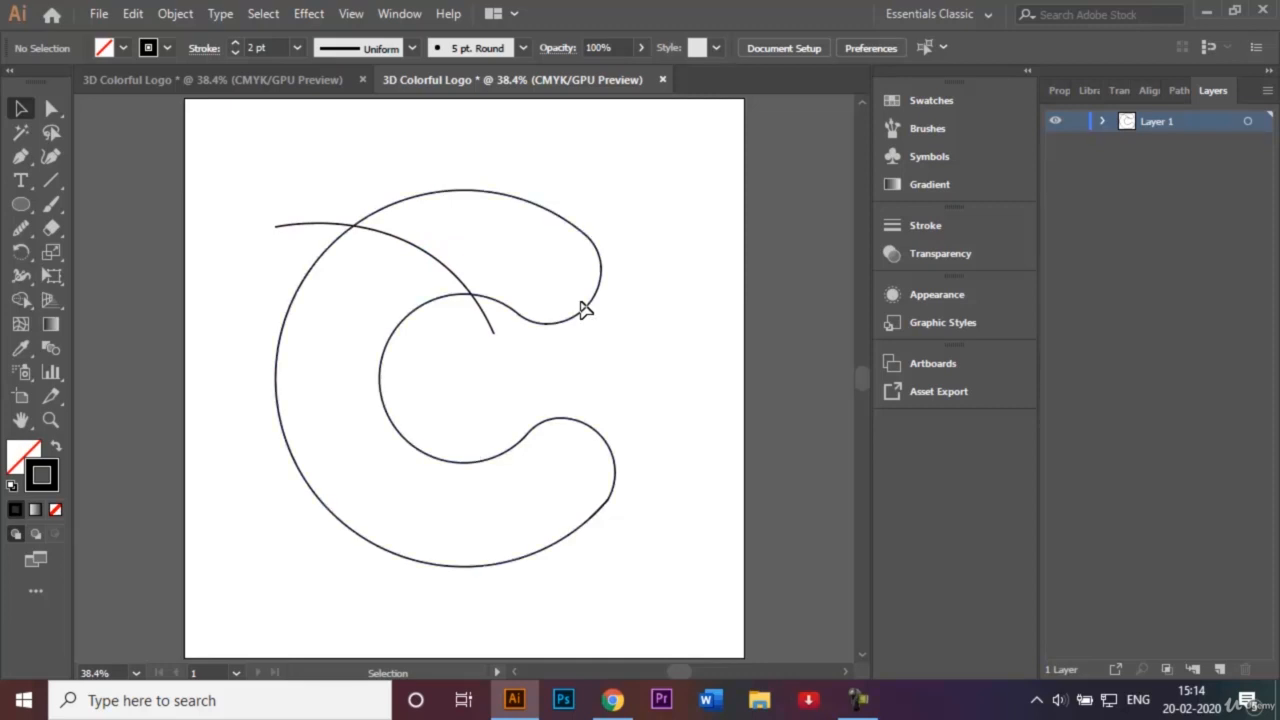
Step: Draw a second curved path across the C's lower-left part, from outside its left edge into the opening at about X 467, Y 576 px
{"action": "key", "text": "p"}
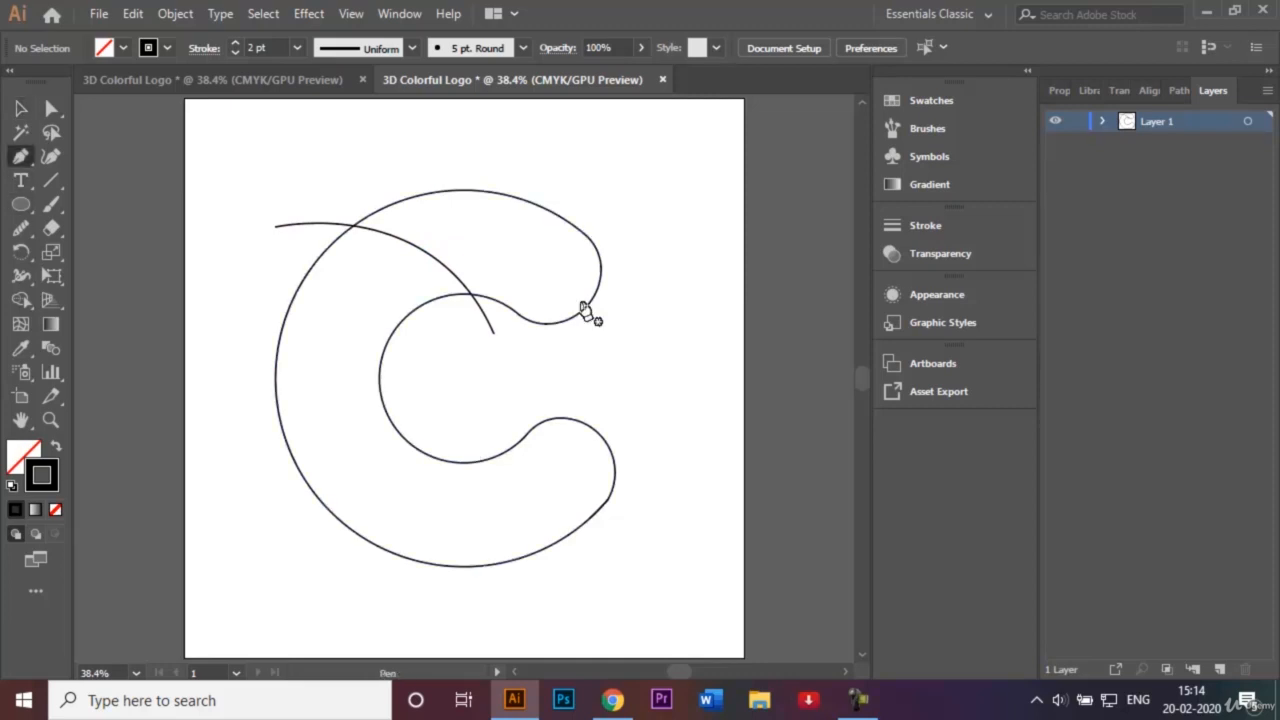
{"action": "left_click", "coordinate": [246, 313]}
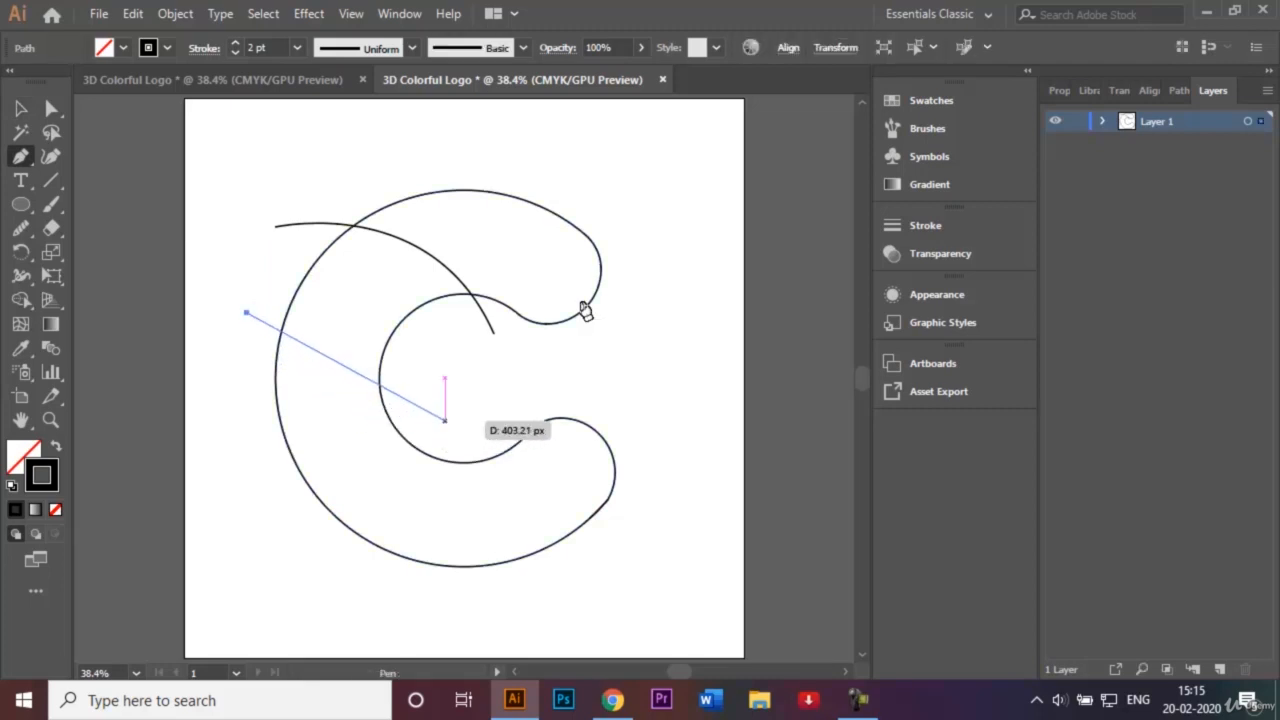
{"action": "mouse_move", "coordinate": [445, 421]}
{"action": "left_mouse_down"}
{"action": "mouse_move", "coordinate": [589, 380]}
{"action": "mouse_move", "coordinate": [594, 327]}
{"action": "mouse_move", "coordinate": [598, 352]}
{"action": "left_mouse_up"}
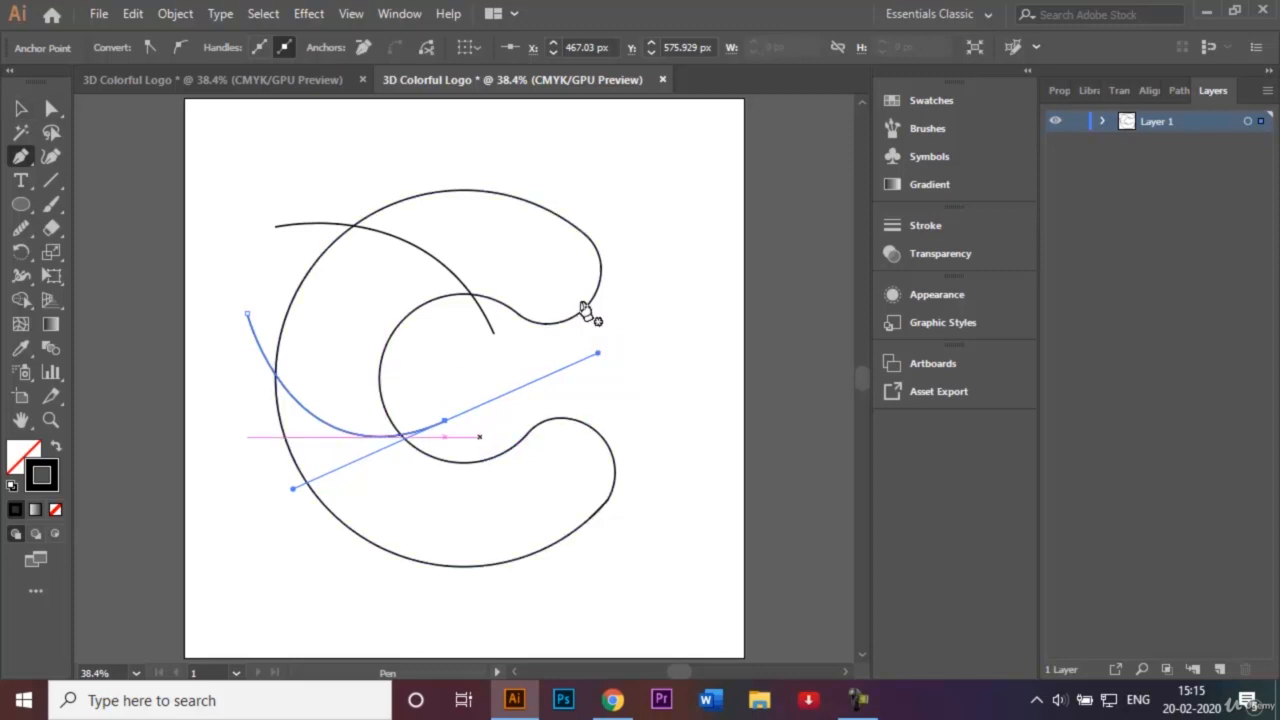
{"action": "key", "text": "Escape"}
Step: Draw a third curved path across the C's lower-right part, from inside the opening to about X 749, Y 888 px outside it
{"action": "left_click_drag", "start_coordinate": [480, 437], "coordinate": [724, 610]}
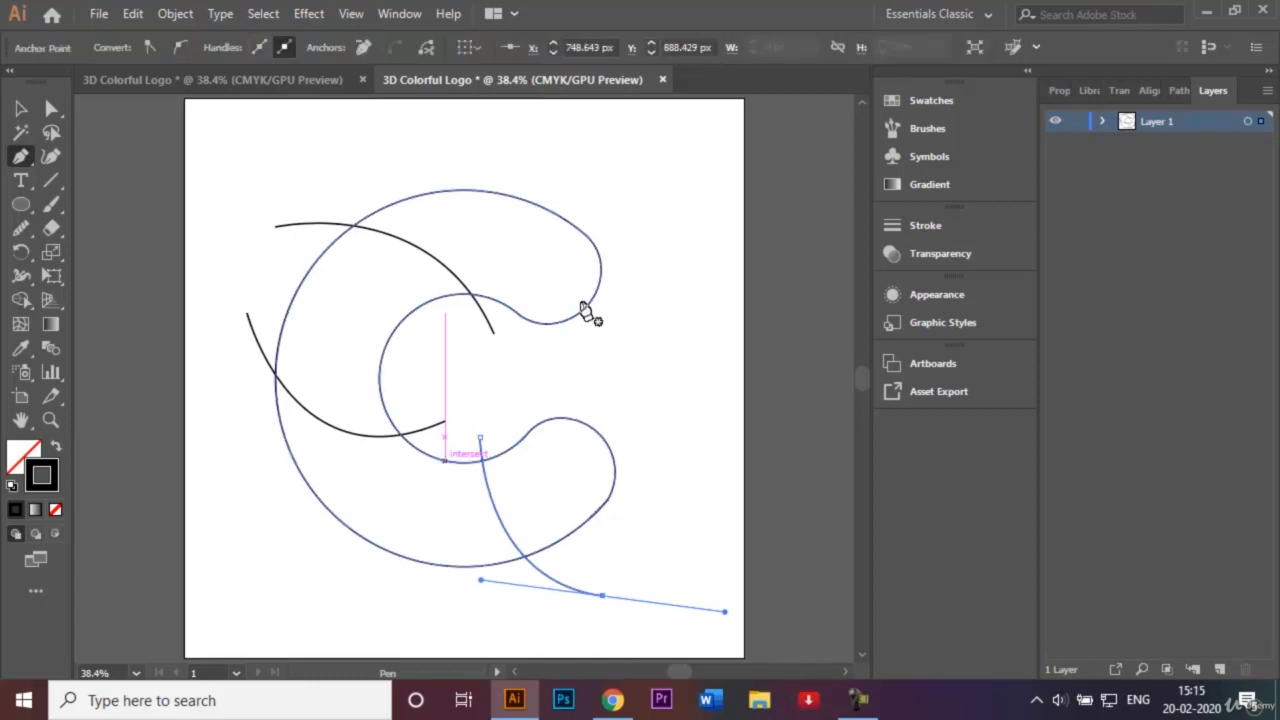
{"action": "key", "text": "v"}
{"action": "key", "text": "ctrl+shift+a"}
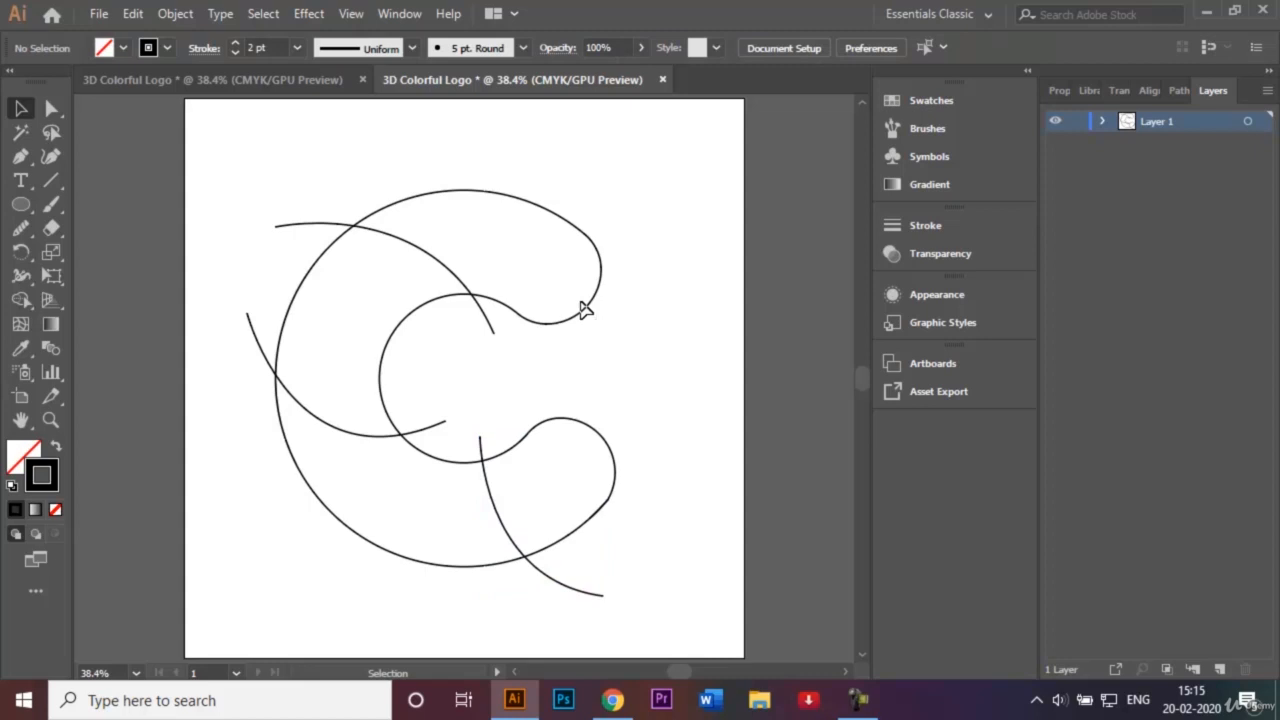
Step: Select the C and all dividing curves and build the upper end section with Shape Builder, filled with CMYK Cyan
{"action": "left_click_drag", "start_coordinate": [236, 164], "coordinate": [648, 605]}
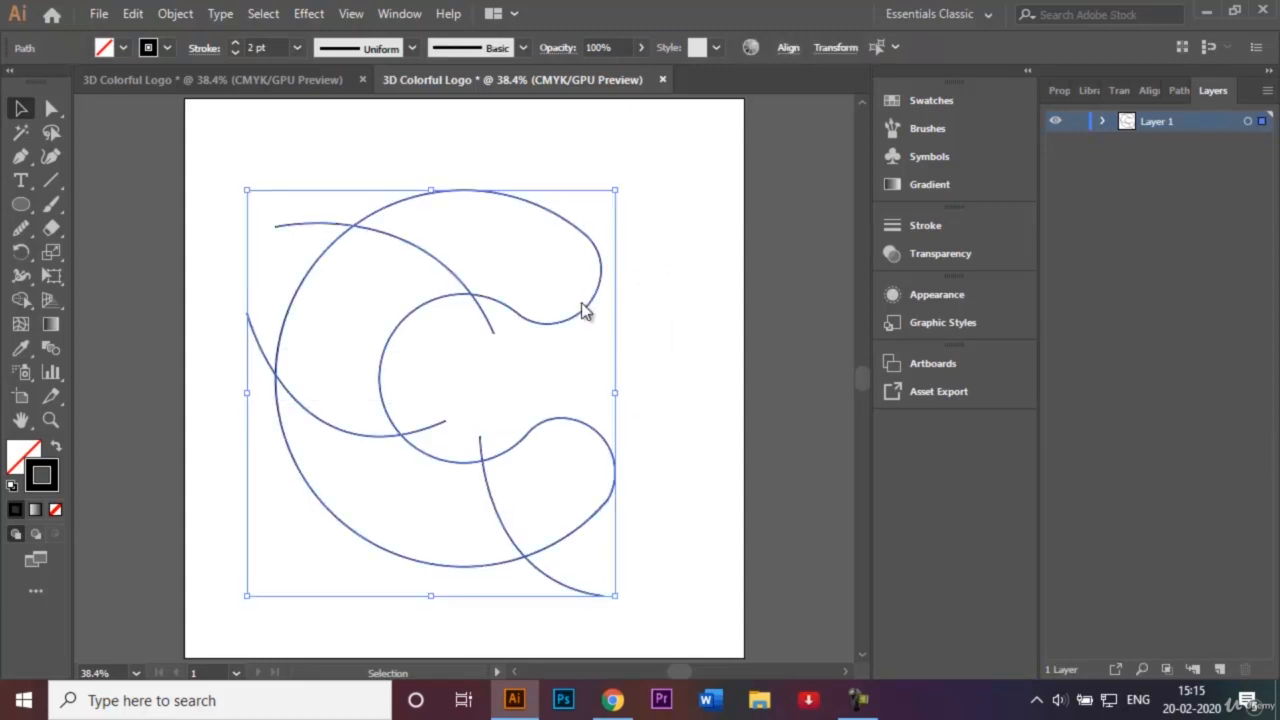
{"action": "key", "text": "shift+m"}
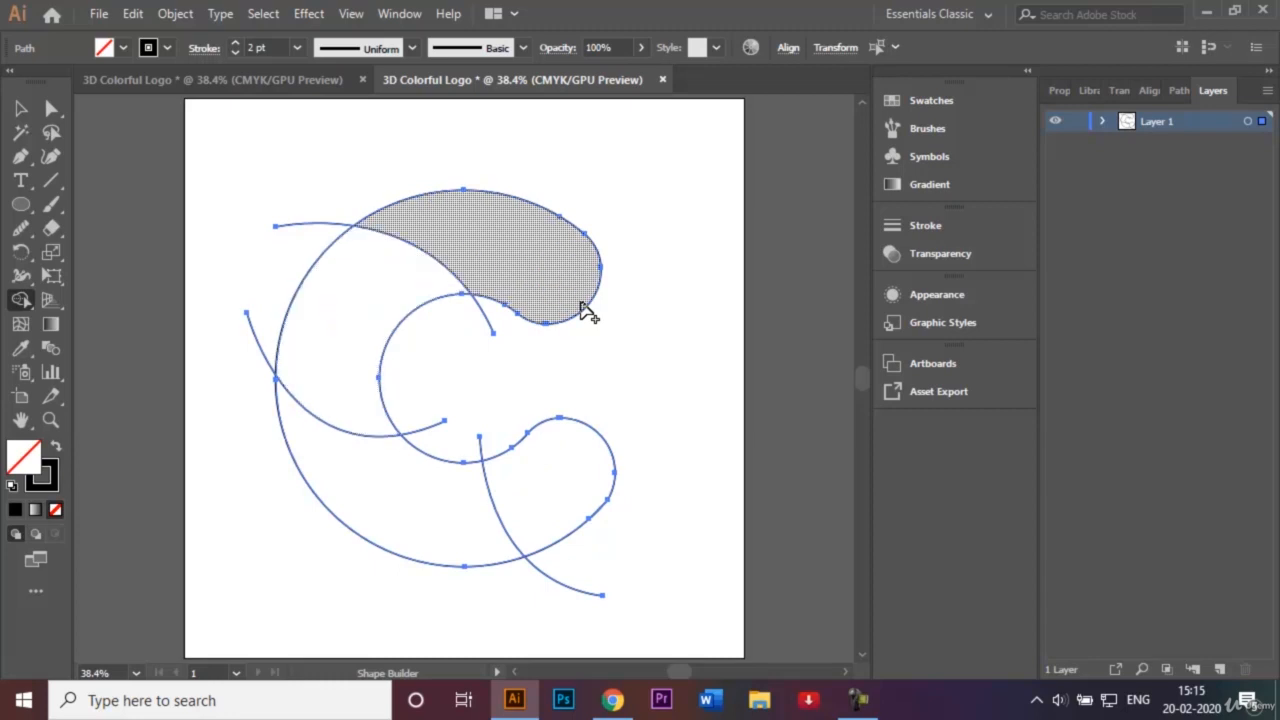
{"action": "left_click", "coordinate": [581, 304]}
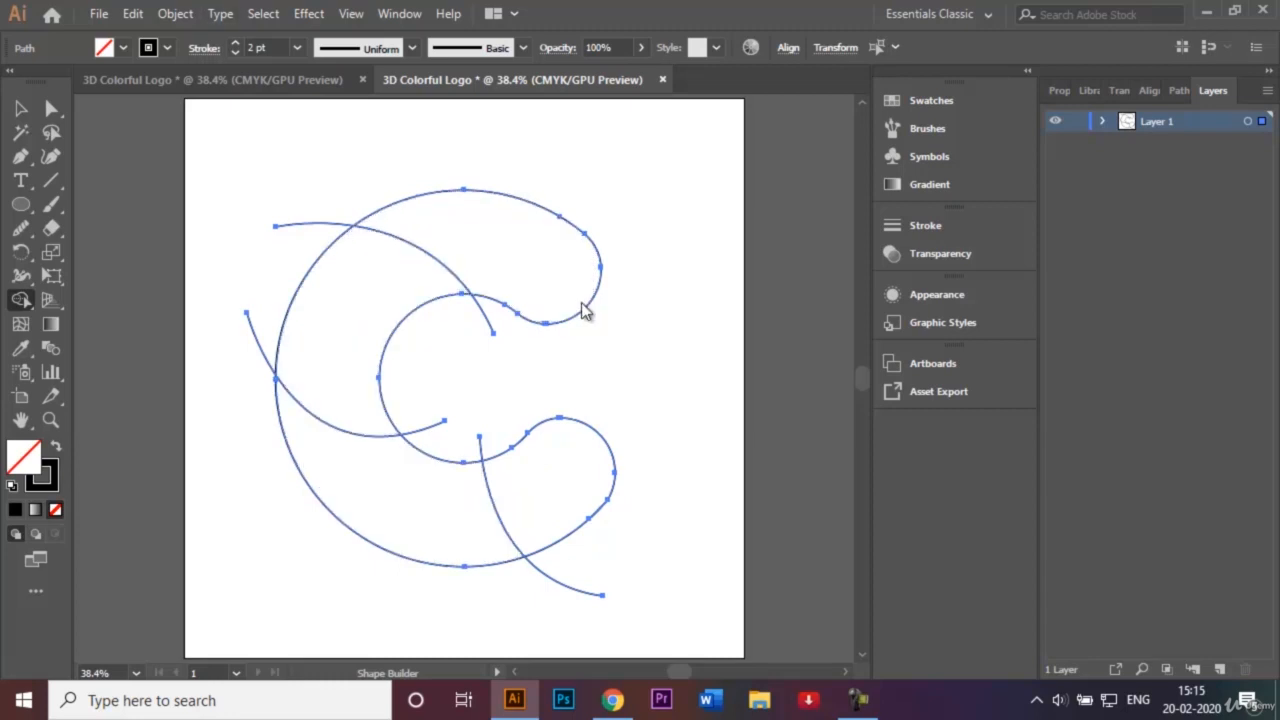
{"action": "left_click", "coordinate": [123, 48]}
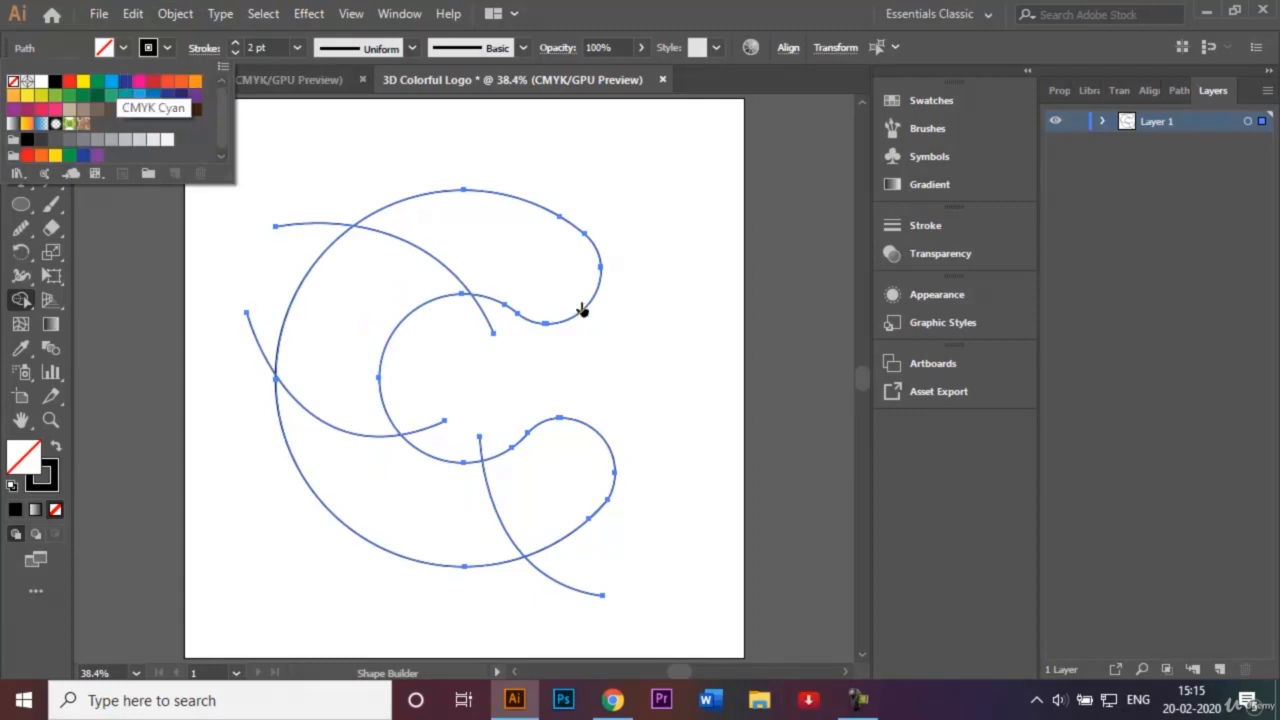
{"action": "left_click", "coordinate": [111, 81]}
{"action": "key", "text": "Escape"}
{"action": "left_click", "coordinate": [585, 312]}
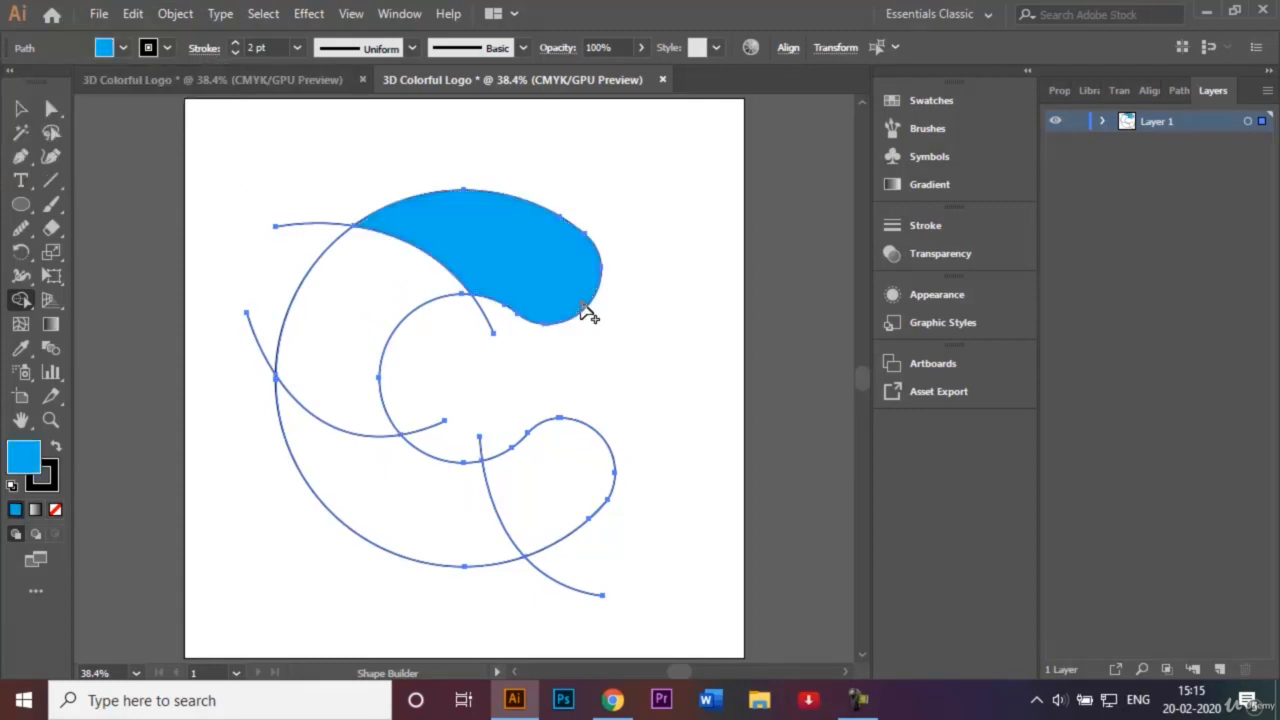
Step: Build the left section between the first two dividing curves with a dark blue fill
{"action": "left_click", "coordinate": [123, 48]}
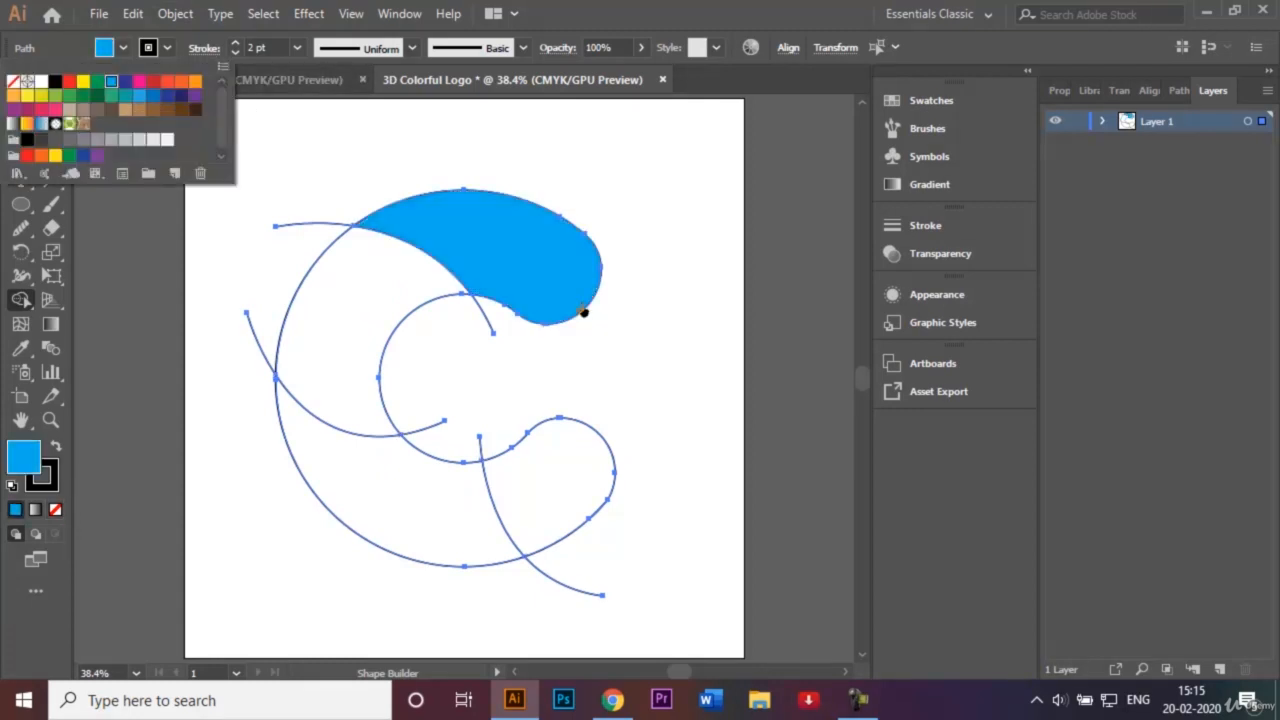
{"action": "left_click", "coordinate": [181, 96]}
{"action": "key", "text": "Escape"}
{"action": "left_click", "coordinate": [586, 312]}
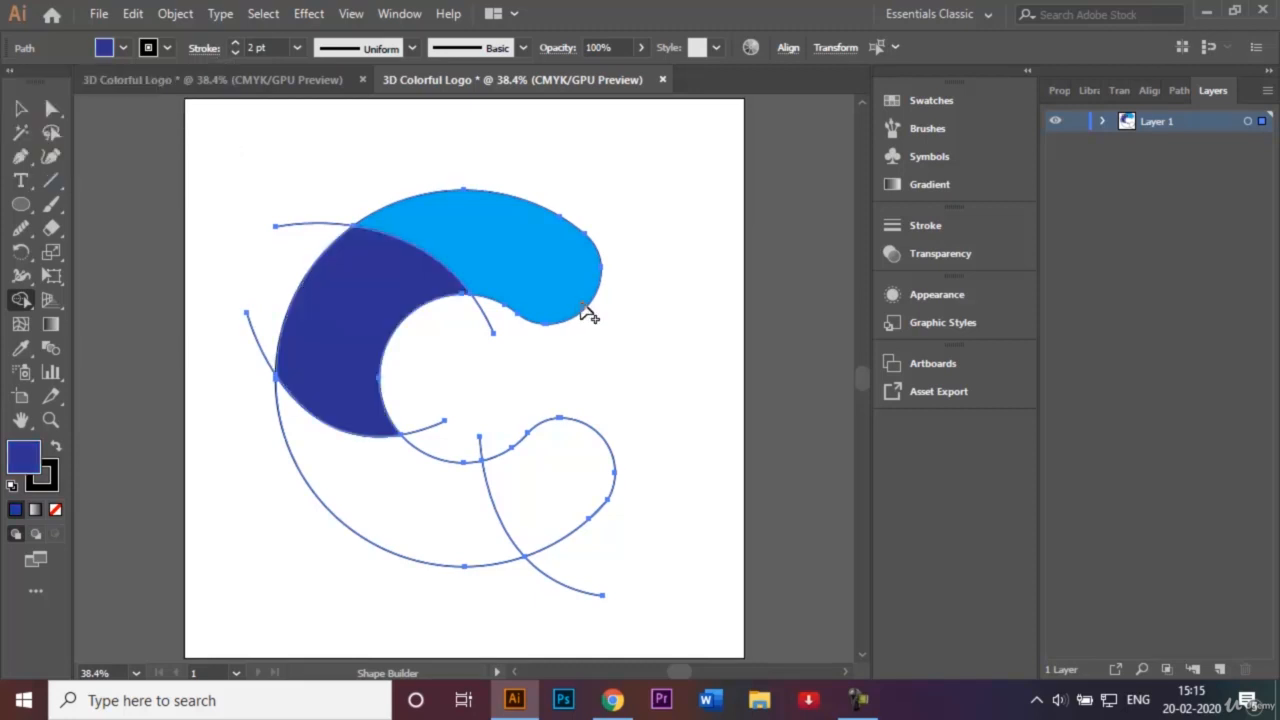
Step: Build the bottom section between the second and third dividing curves with a teal fill
{"action": "left_click", "coordinate": [123, 48]}
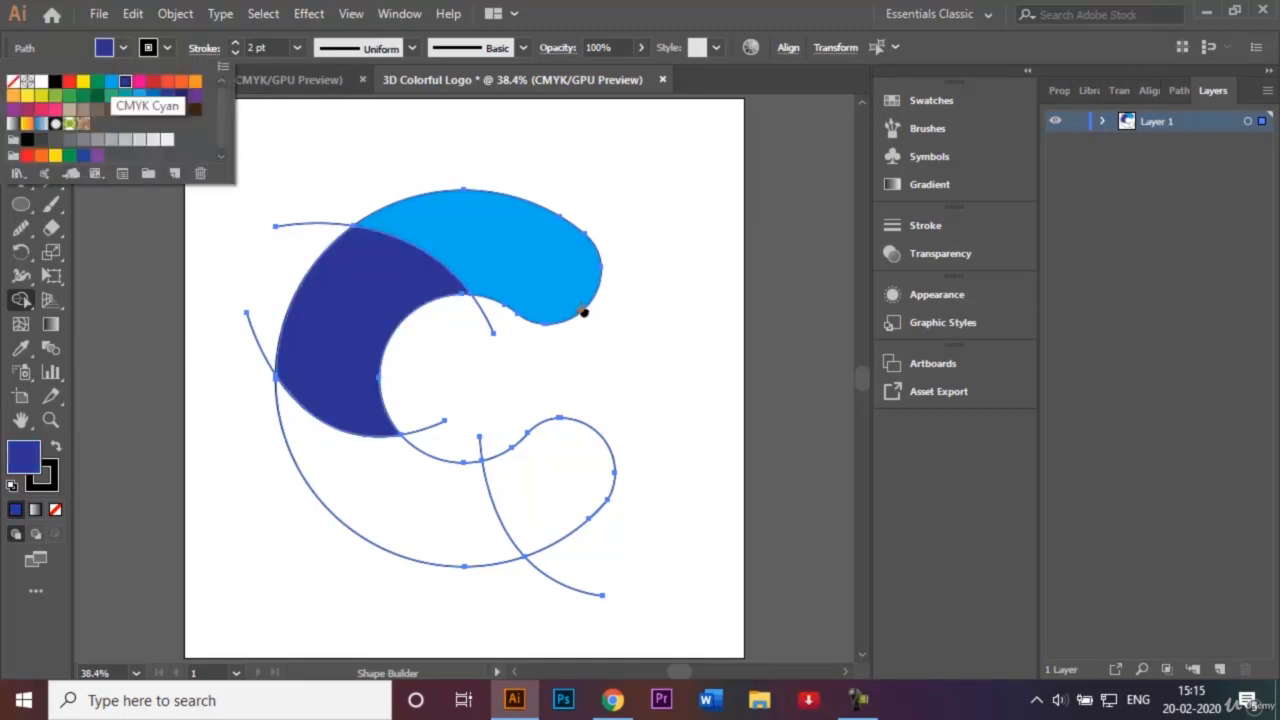
{"action": "left_click", "coordinate": [125, 95]}
{"action": "key", "text": "Escape"}
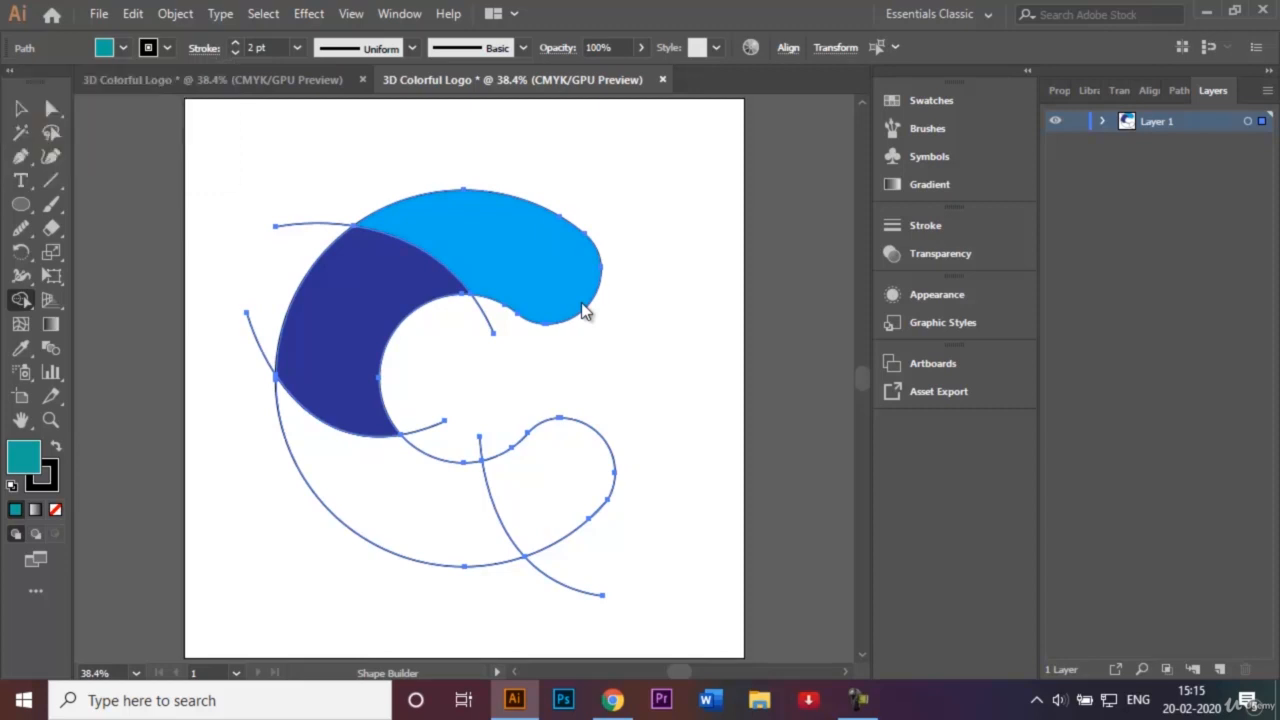
{"action": "left_click", "coordinate": [410, 505]}
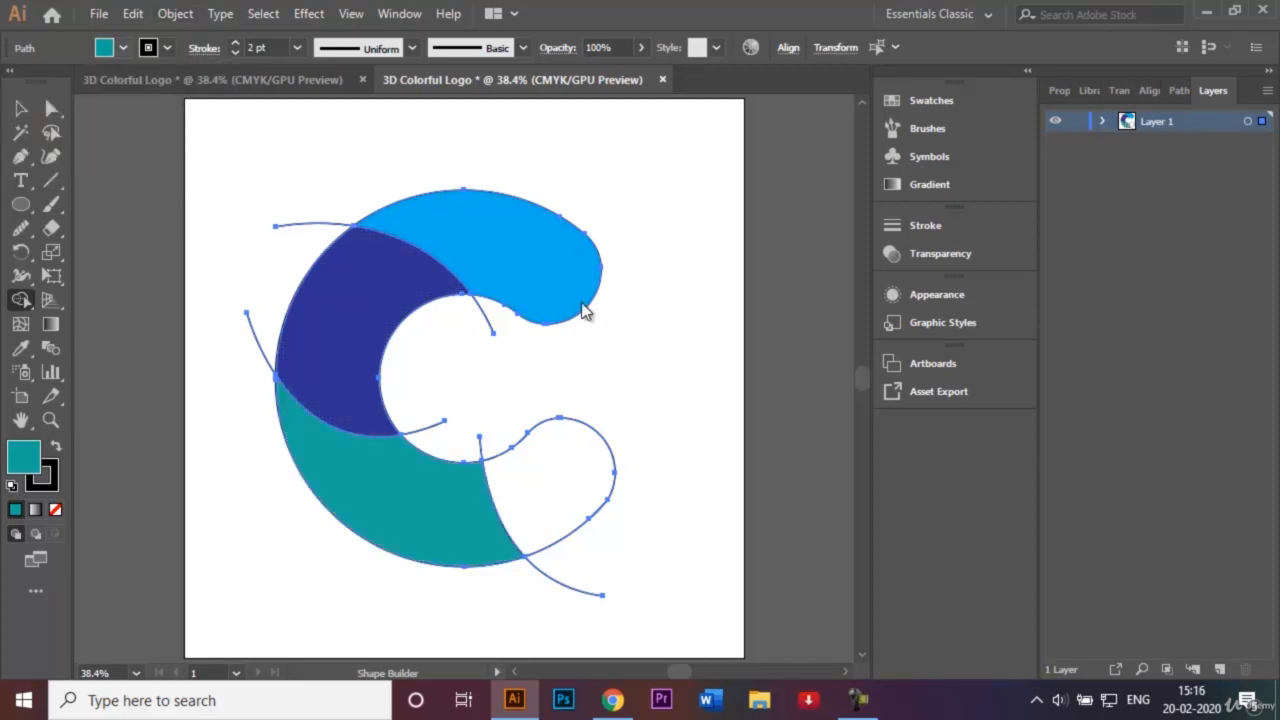
Step: Build the lower end section with the green C=75 M=0 Y=75 K=0 fill and deselect the artwork
{"action": "left_click", "coordinate": [123, 48]}
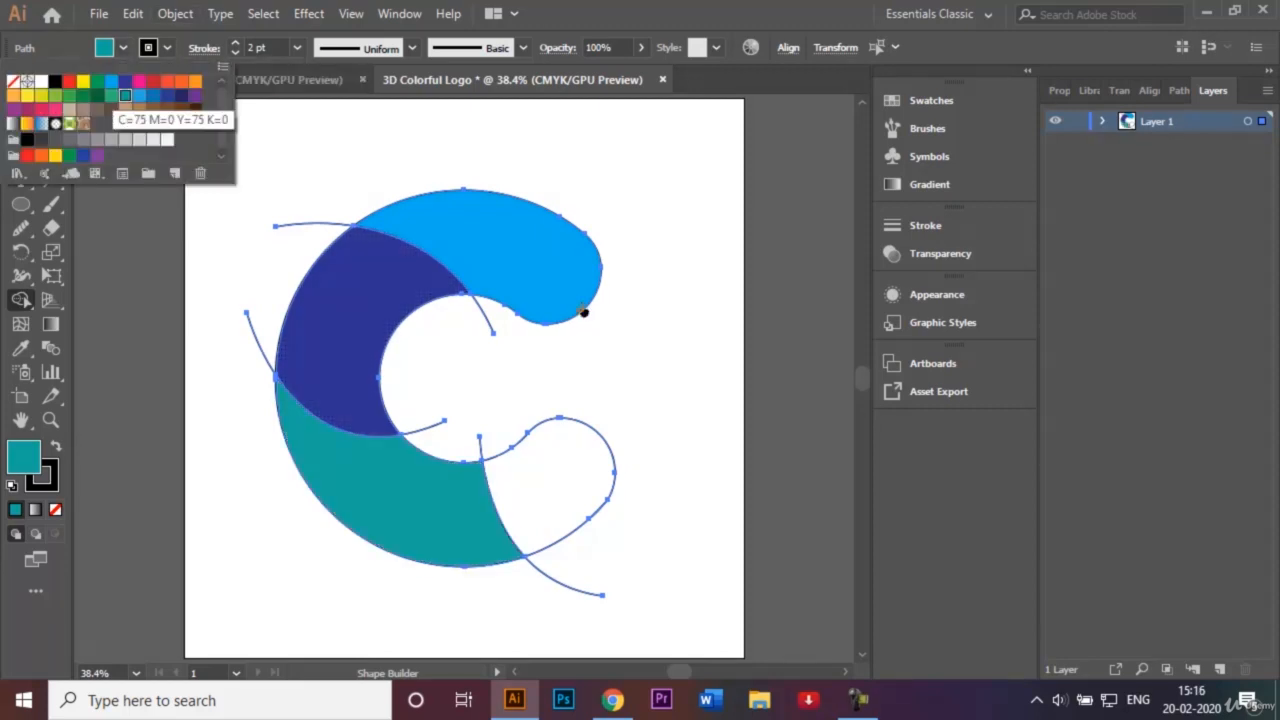
{"action": "left_click", "coordinate": [111, 95]}
{"action": "key", "text": "Escape"}
{"action": "left_click", "coordinate": [560, 485]}
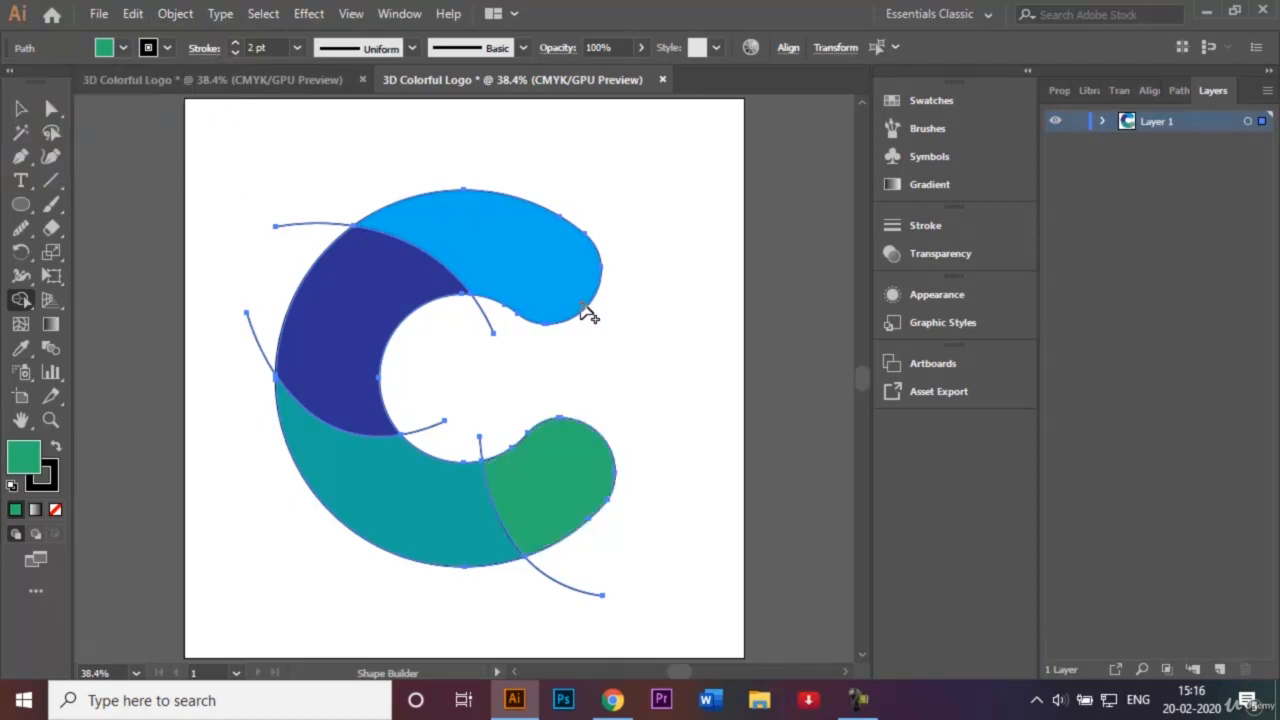
{"action": "key", "text": "v"}
{"action": "key", "text": "ctrl+shift+a"}
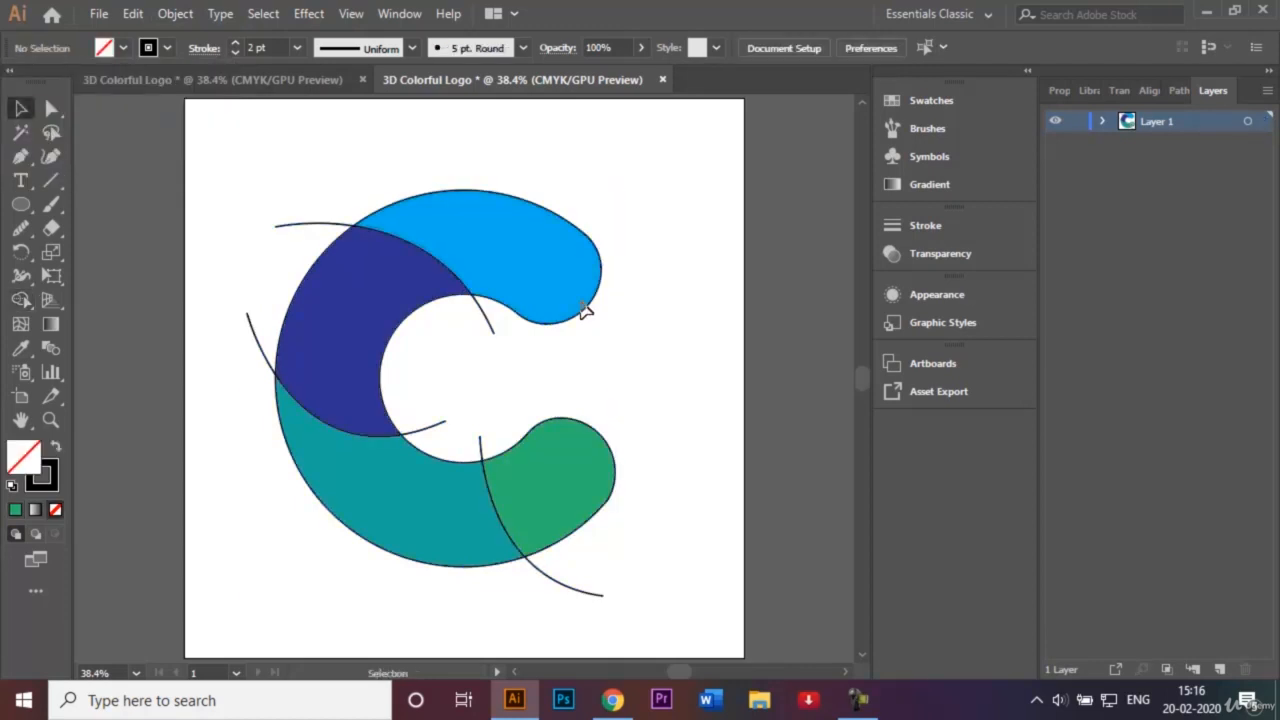
Step: Delete all leftover dividing curve pieces that stick out inside and outside the C
{"action": "left_click", "coordinate": [300, 224]}
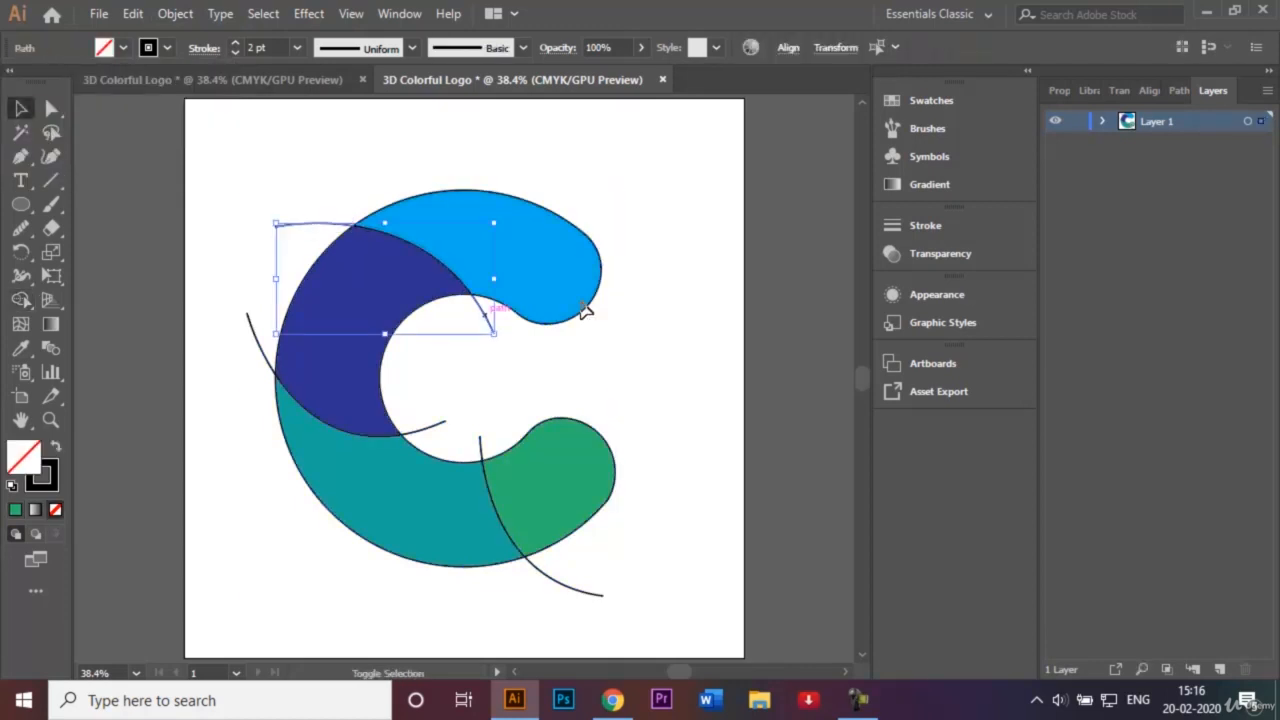
{"action": "left_click", "coordinate": [488, 322], "text": "shift"}
{"action": "left_click", "coordinate": [433, 425], "text": "shift"}
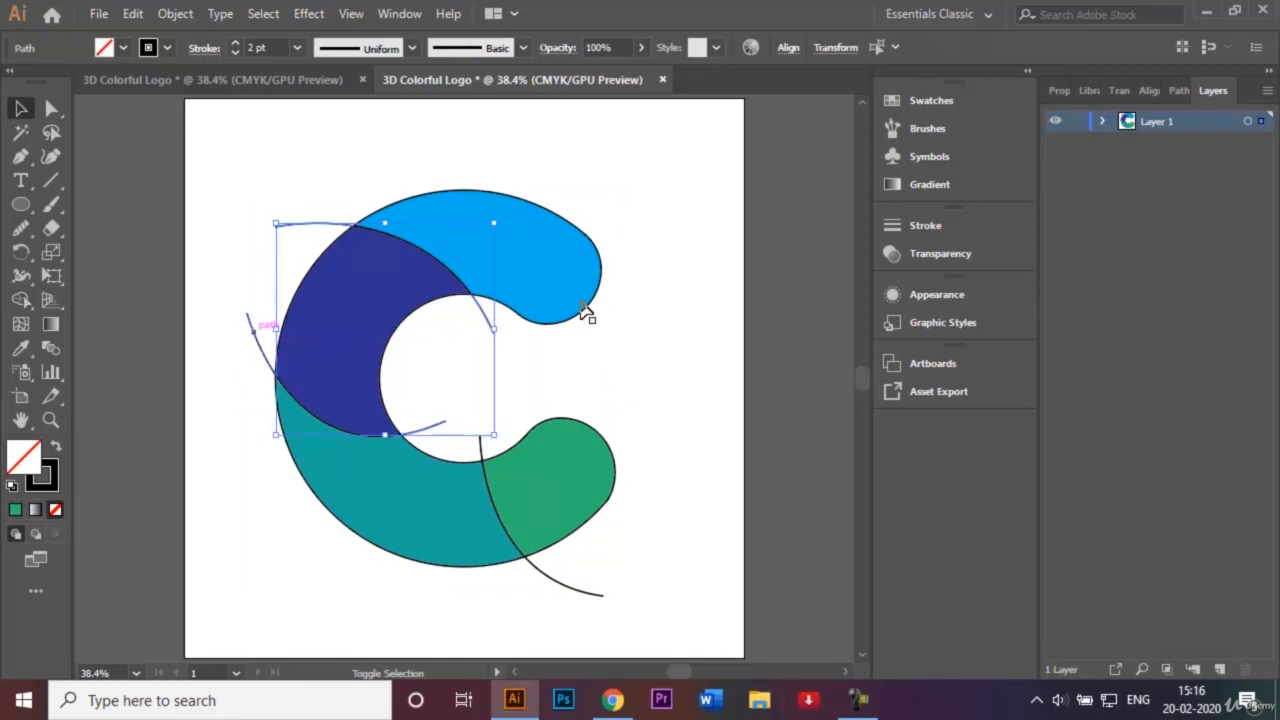
{"action": "left_click", "coordinate": [251, 322], "text": "shift"}
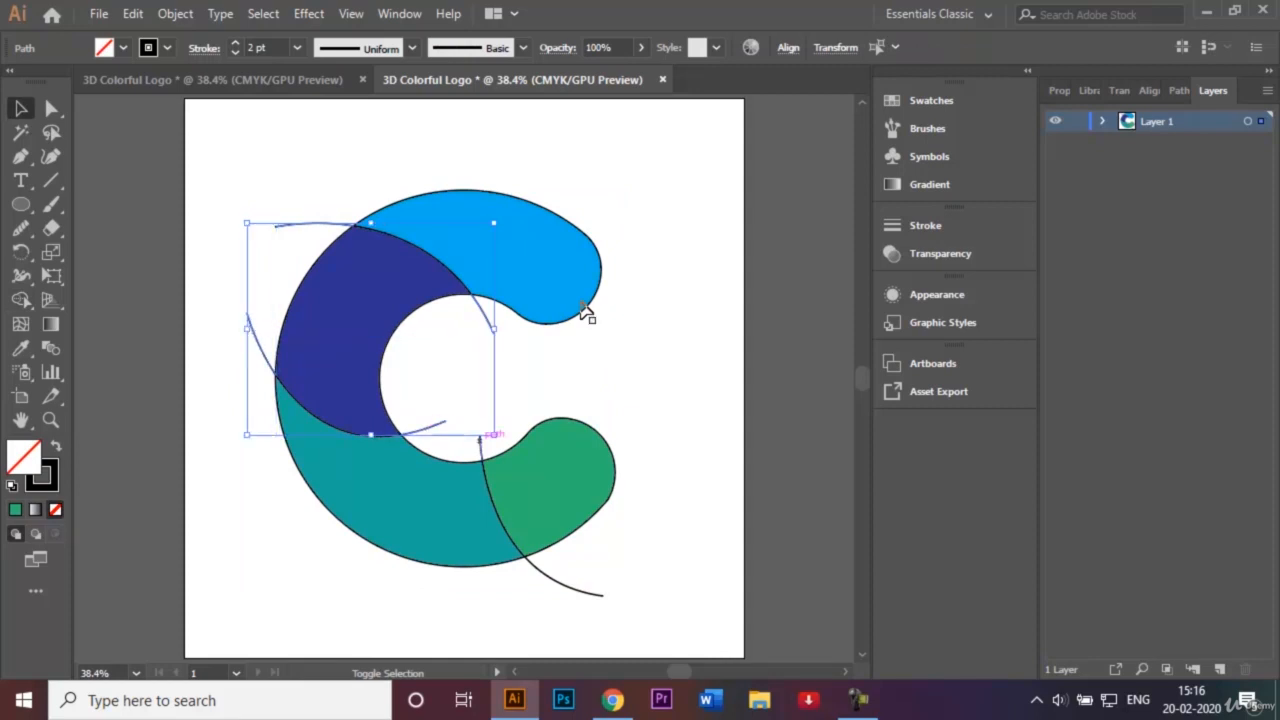
{"action": "left_click", "coordinate": [480, 442], "text": "shift"}
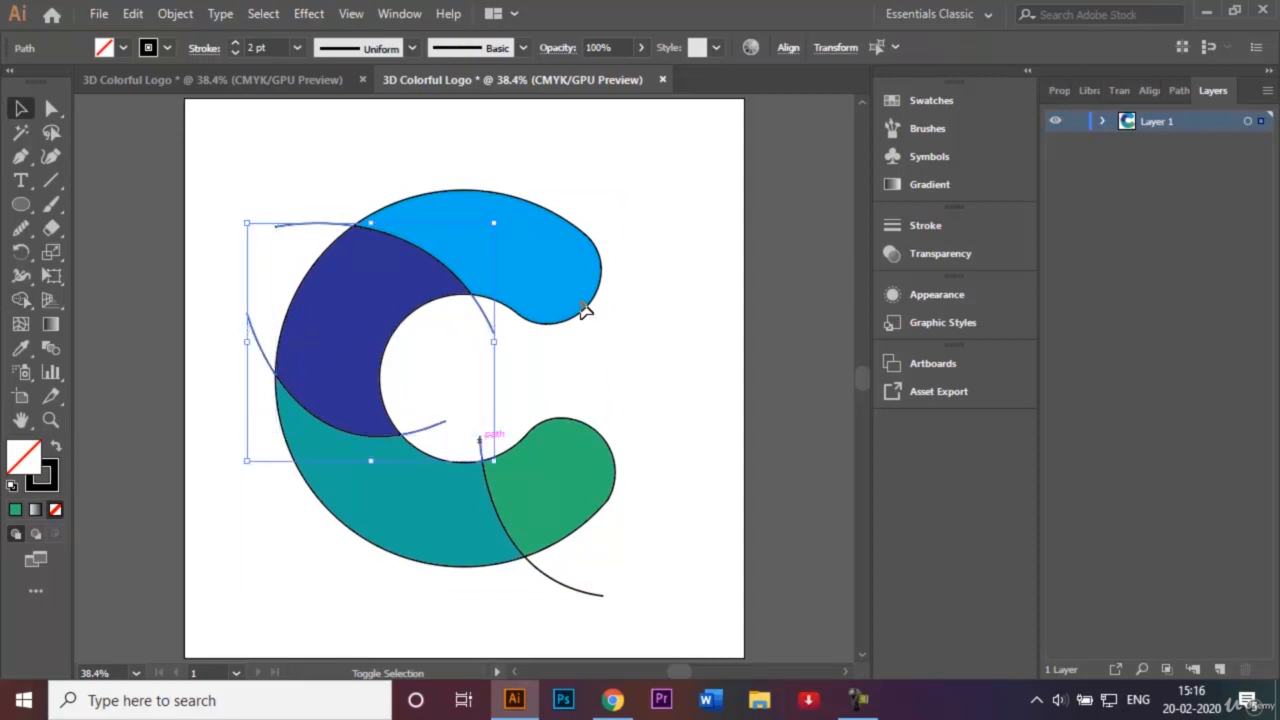
{"action": "left_click", "coordinate": [585, 590], "text": "shift"}
{"action": "key", "text": "Delete"}
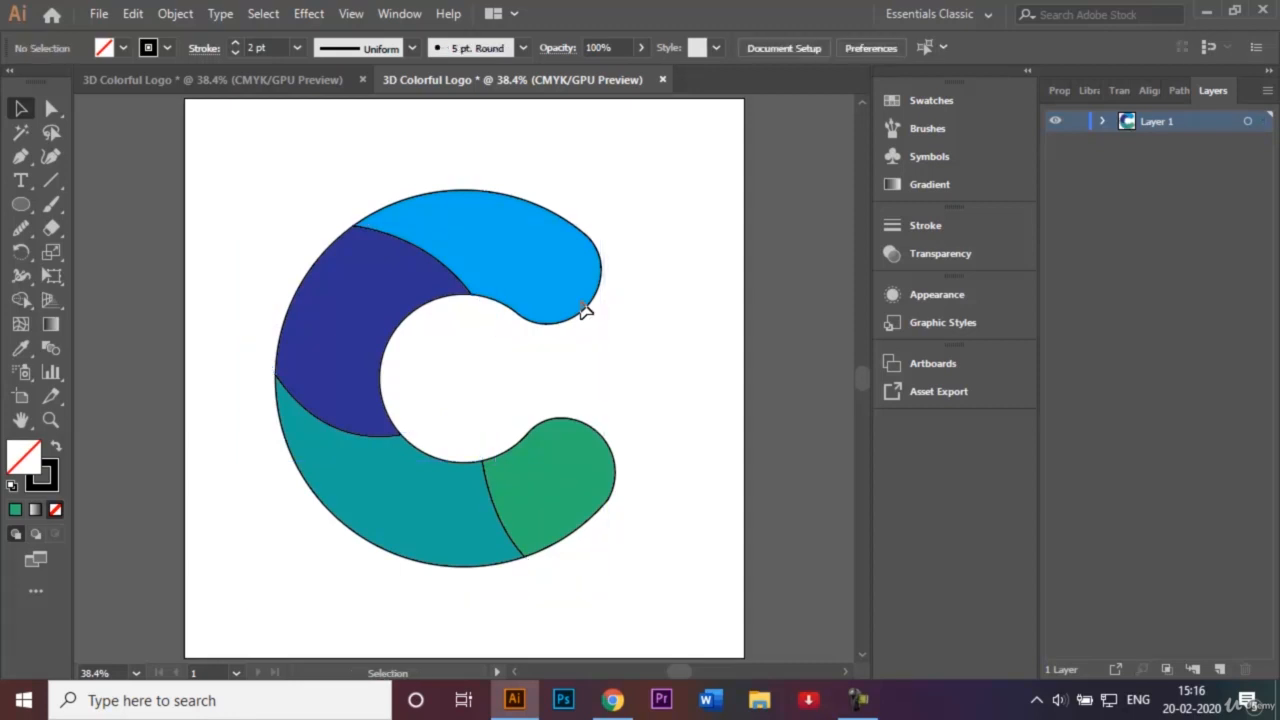
Step: Remove the stroke from all four coloured sections of the C
{"action": "left_click_drag", "start_coordinate": [258, 146], "coordinate": [640, 595]}
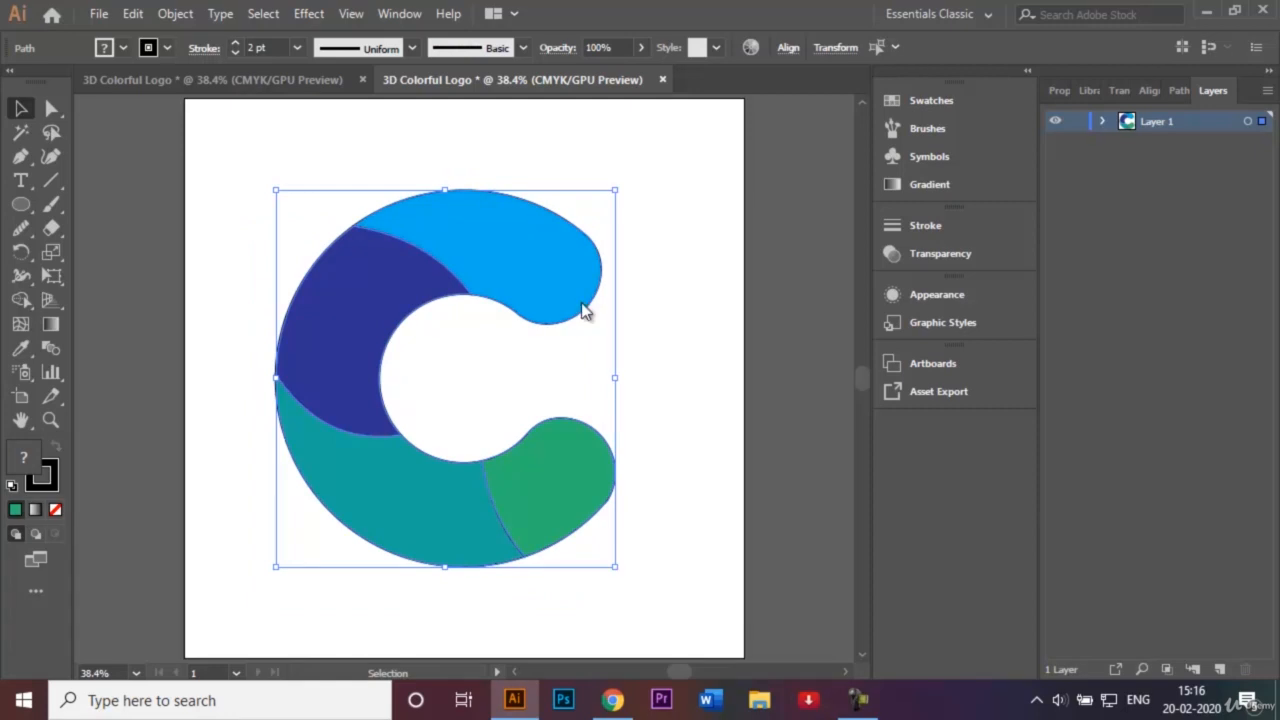
{"action": "left_click", "coordinate": [167, 47]}
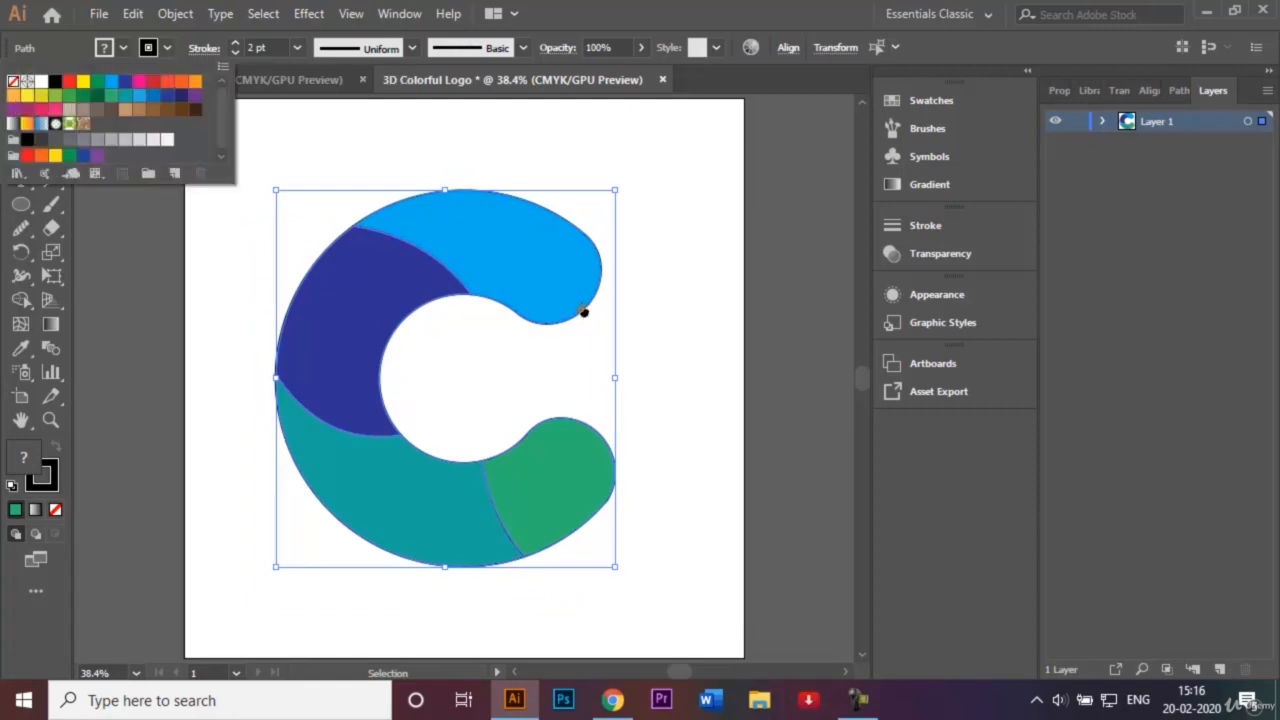
{"action": "left_click", "coordinate": [13, 81]}
{"action": "key", "text": "Escape"}
{"action": "left_click", "coordinate": [582, 305]}
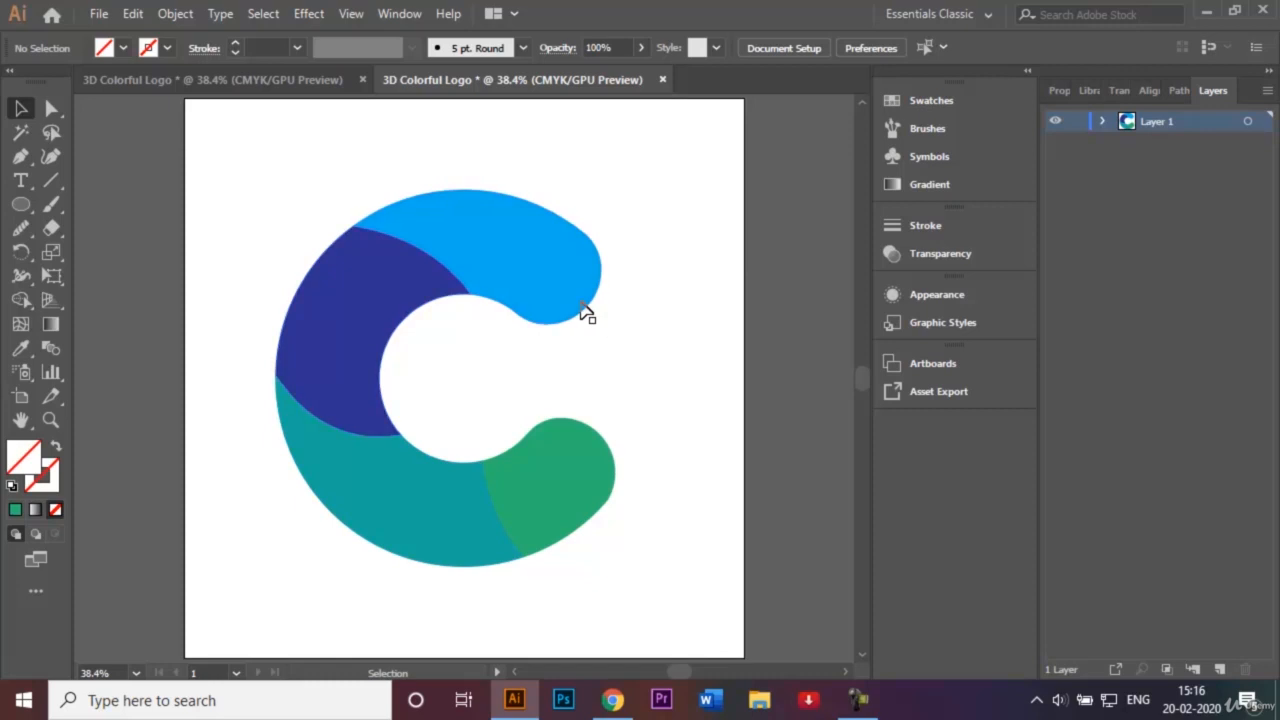
Step: Apply a linear gradient to the C's upper end section and set its starting colour stop to CMYK Cyan
{"action": "left_click", "coordinate": [586, 313]}
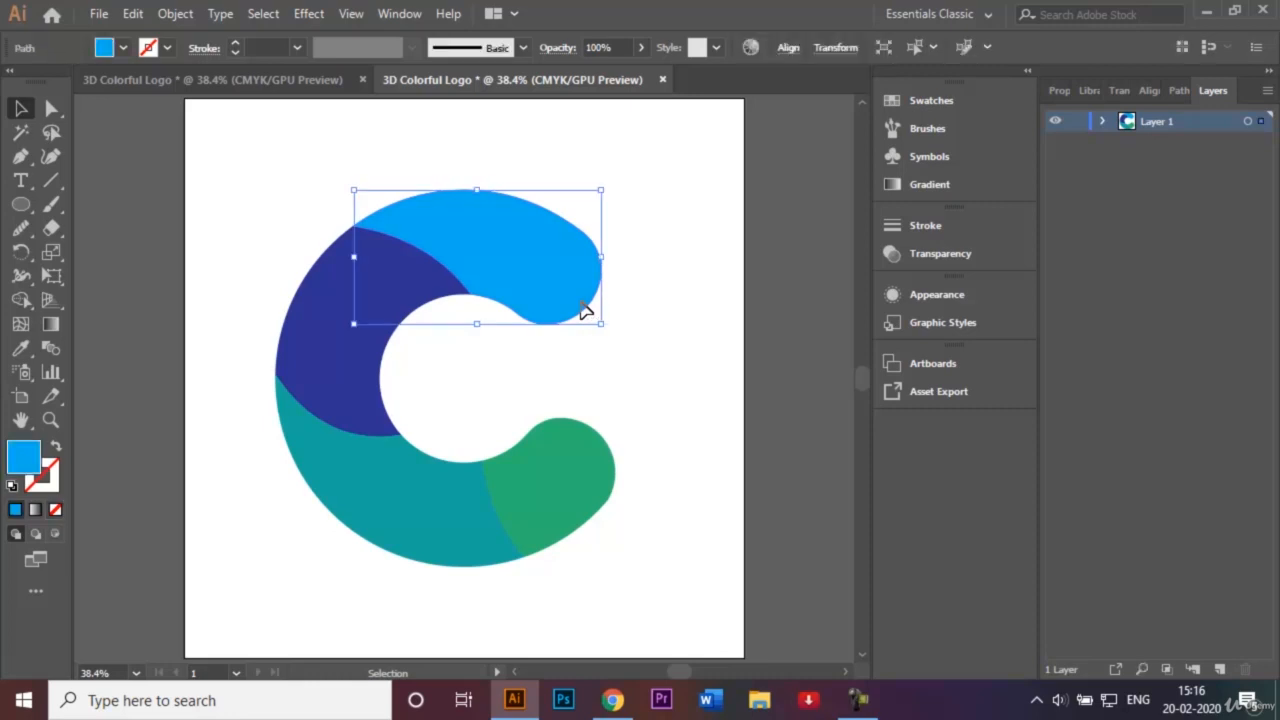
{"action": "key", "text": "g"}
{"action": "left_click", "coordinate": [586, 313]}
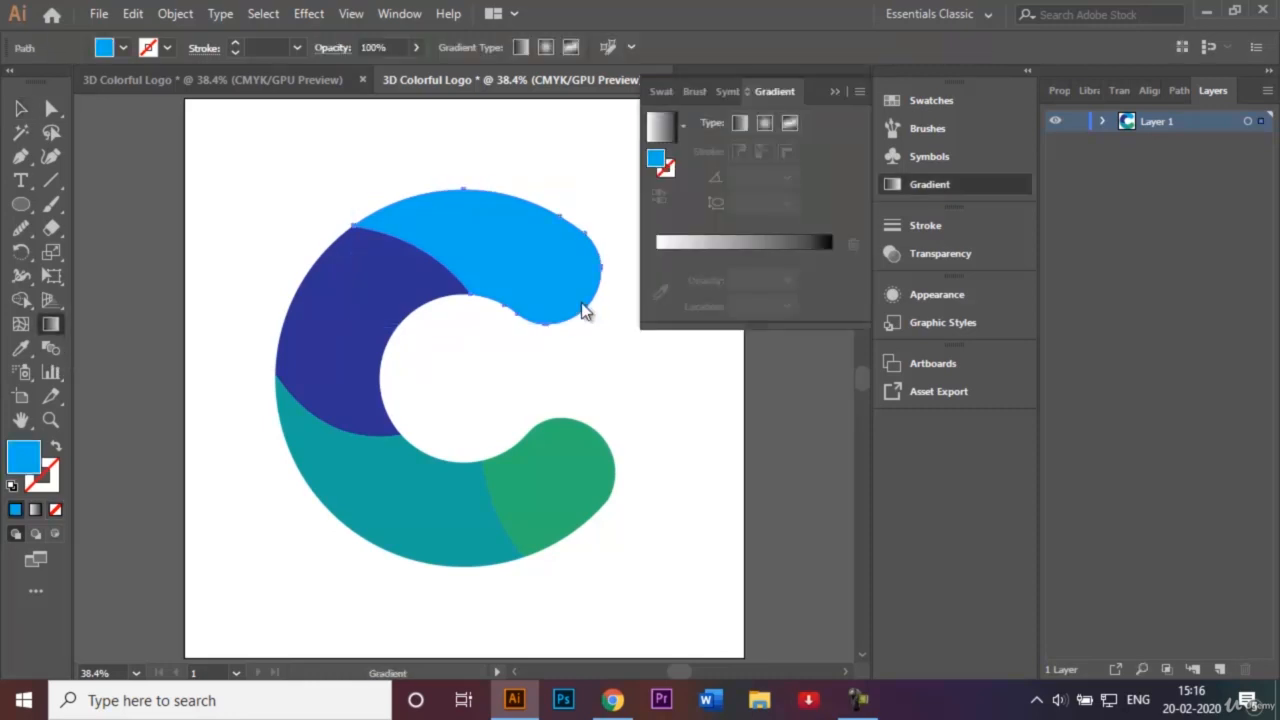
{"action": "left_click", "coordinate": [586, 313]}
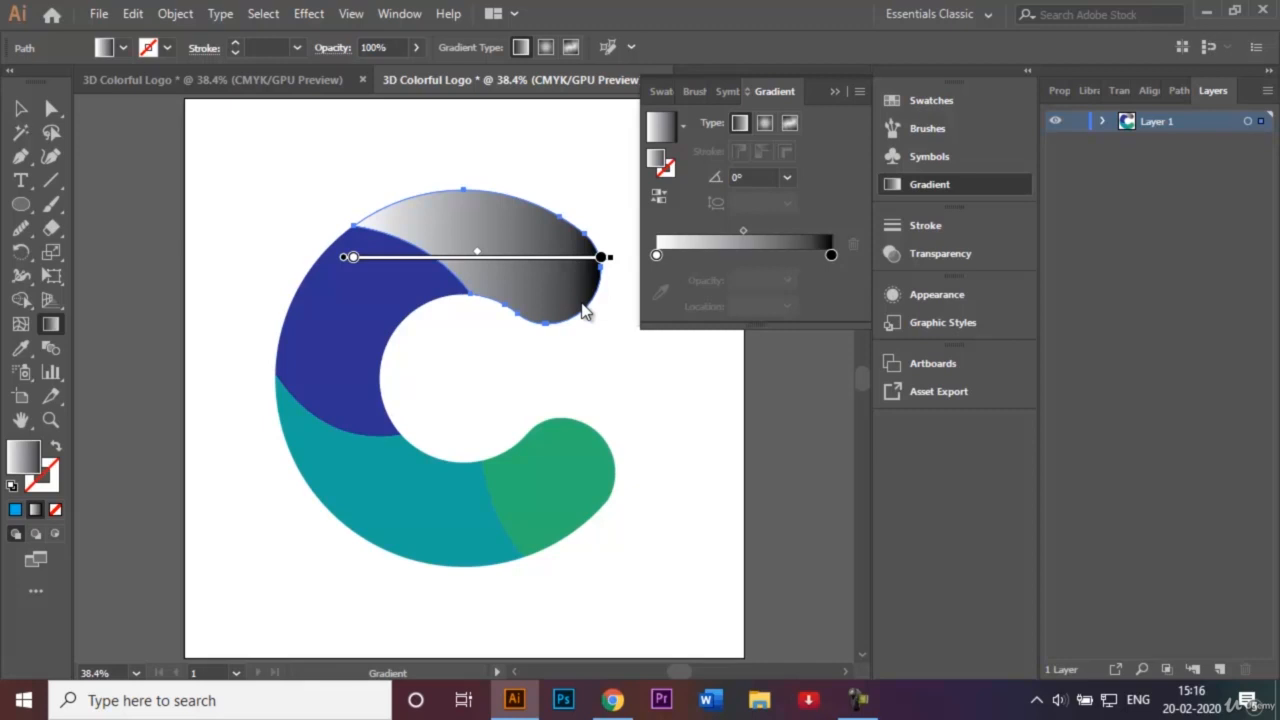
{"action": "double_click", "coordinate": [656, 255]}
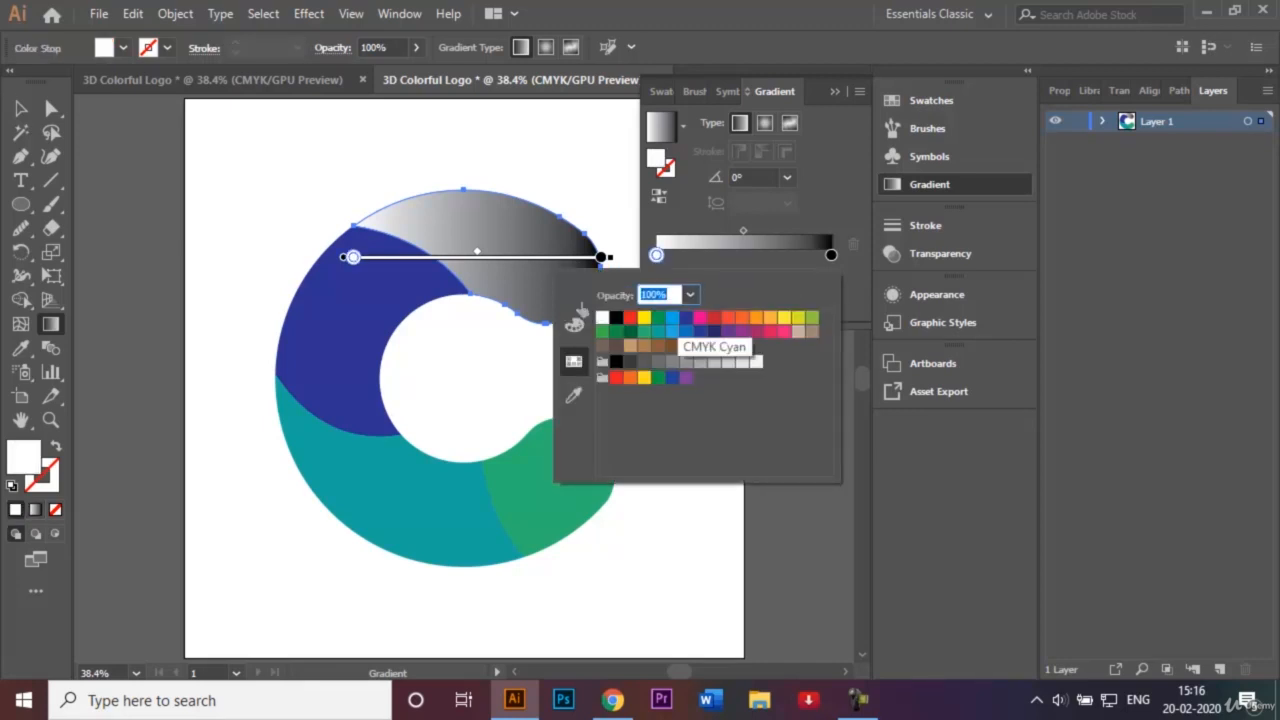
{"action": "left_click", "coordinate": [672, 318]}
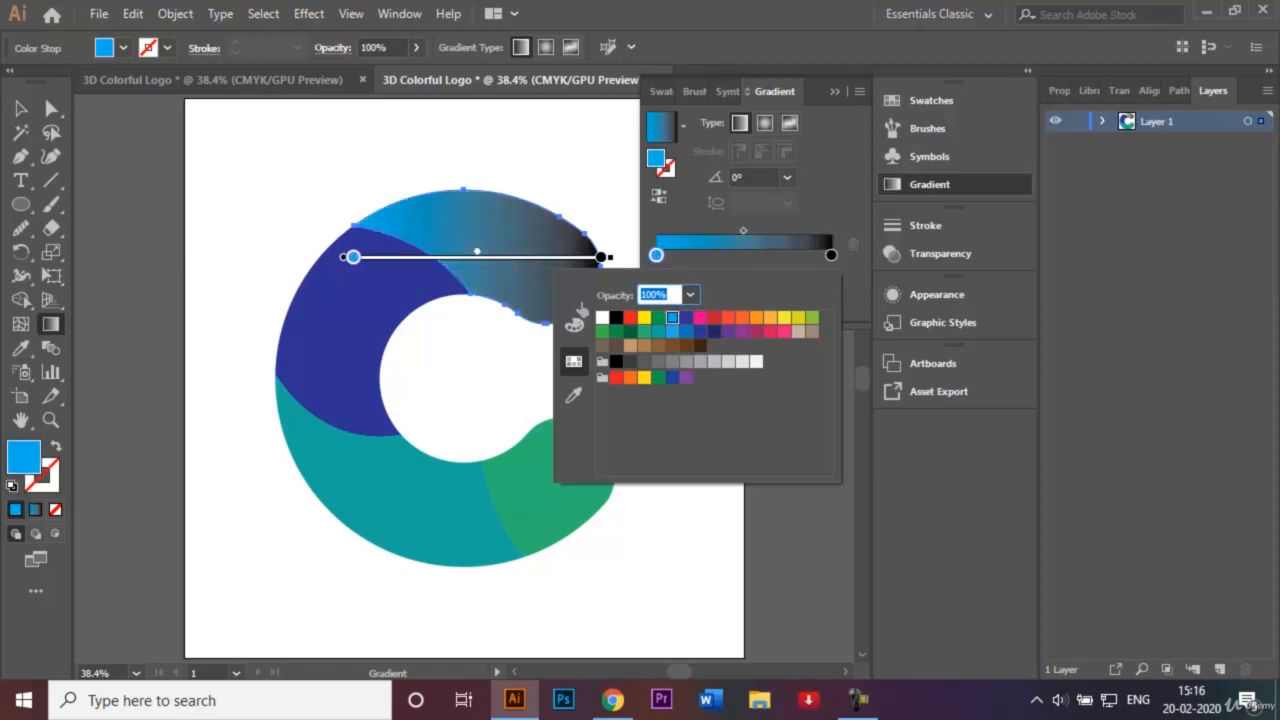
Step: Set the ending colour stop of the C's upper end section gradient to the dark blue swatch
{"action": "key", "text": "Return"}
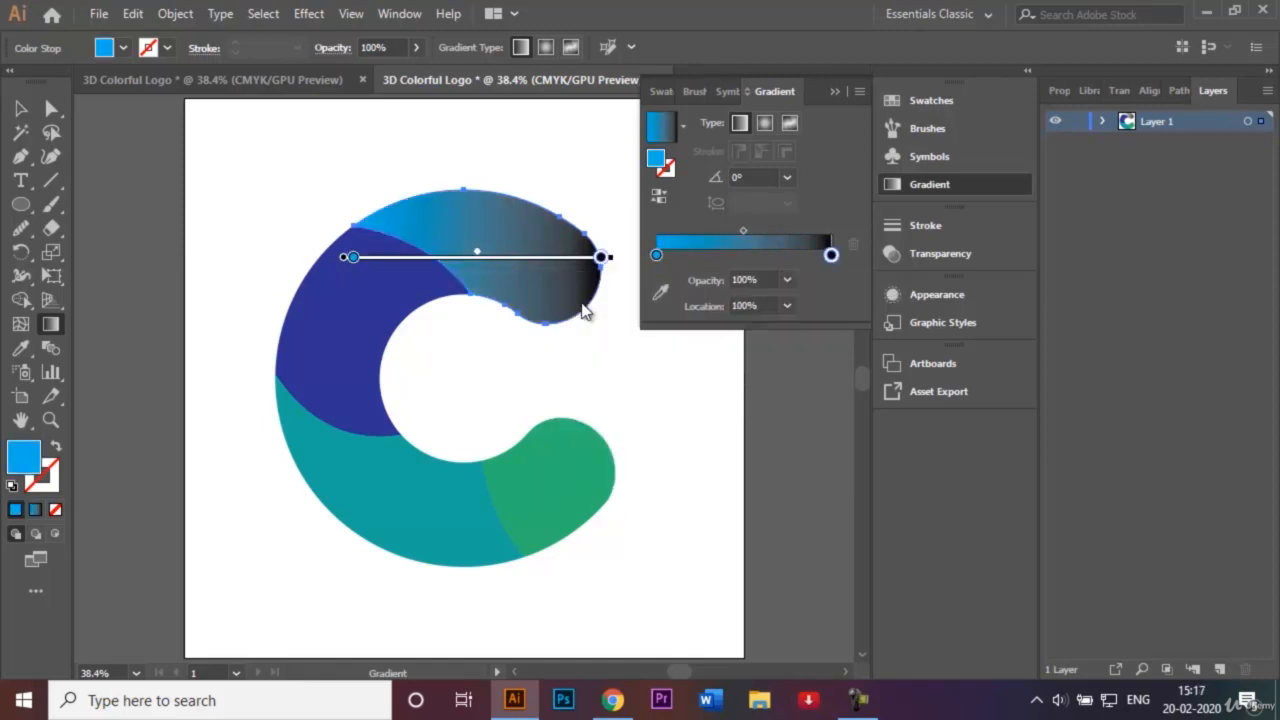
{"action": "double_click", "coordinate": [600, 257]}
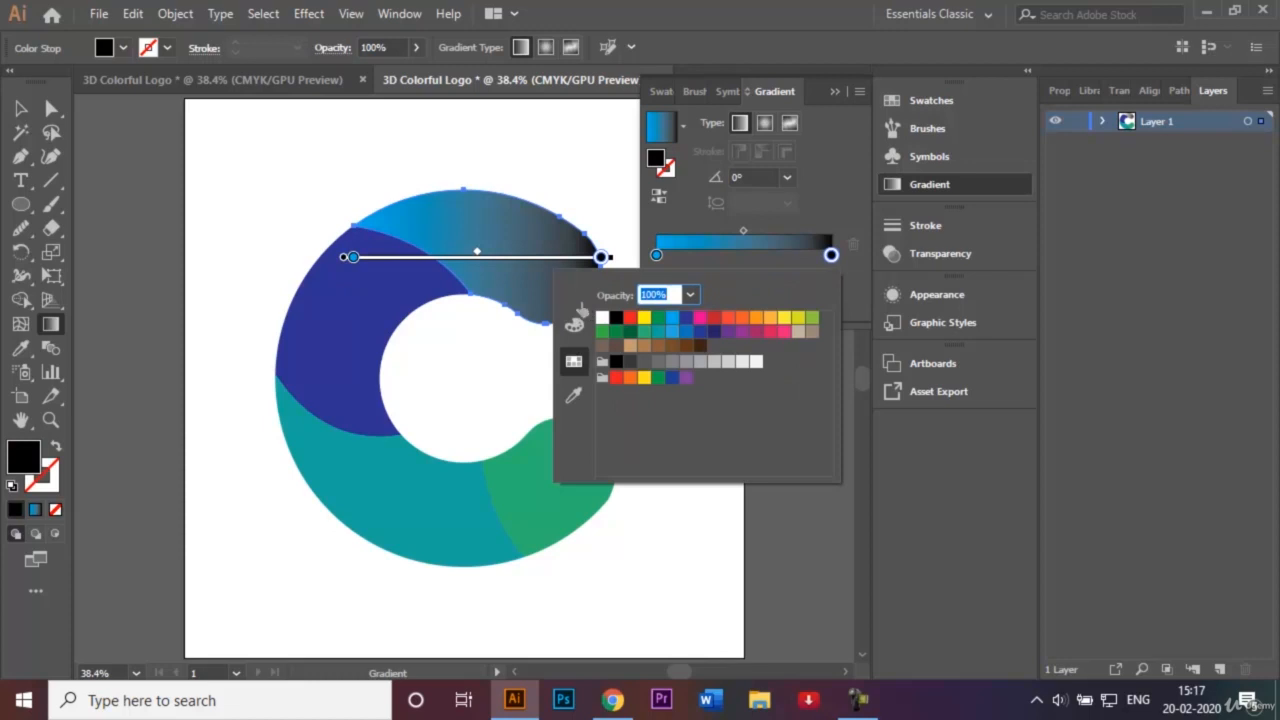
{"action": "left_click", "coordinate": [686, 318]}
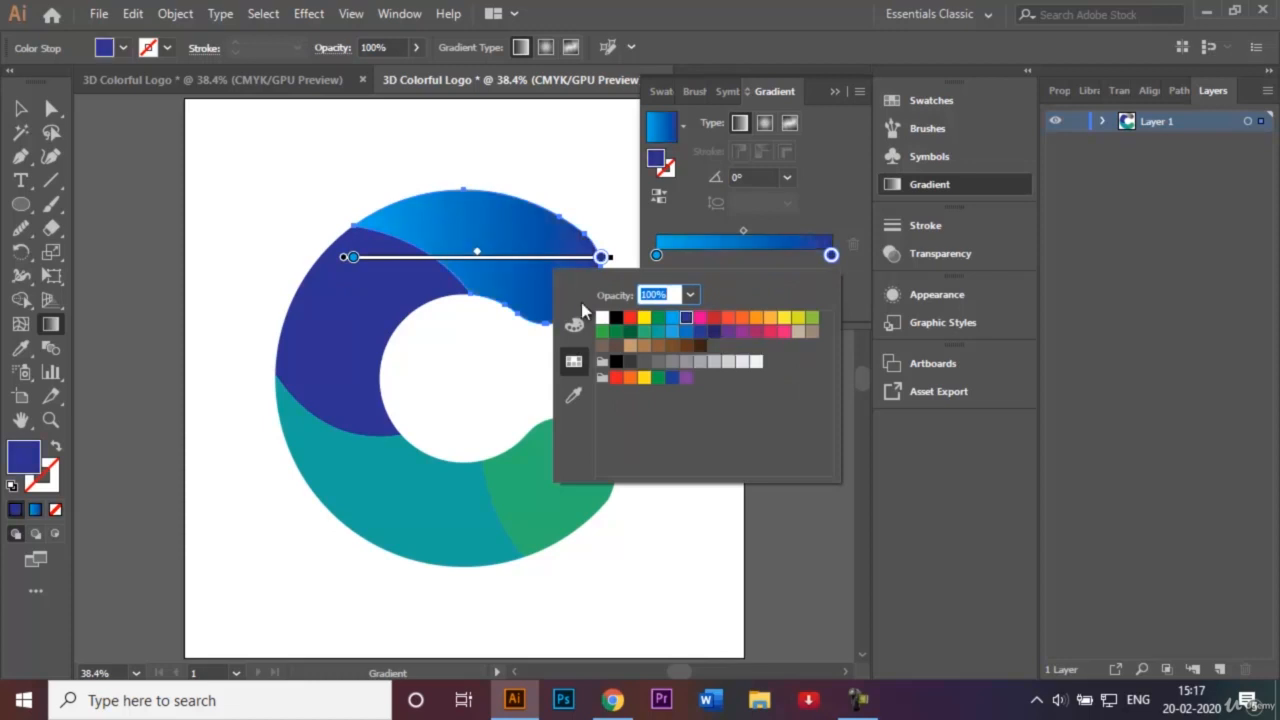
{"action": "key", "text": "Return"}
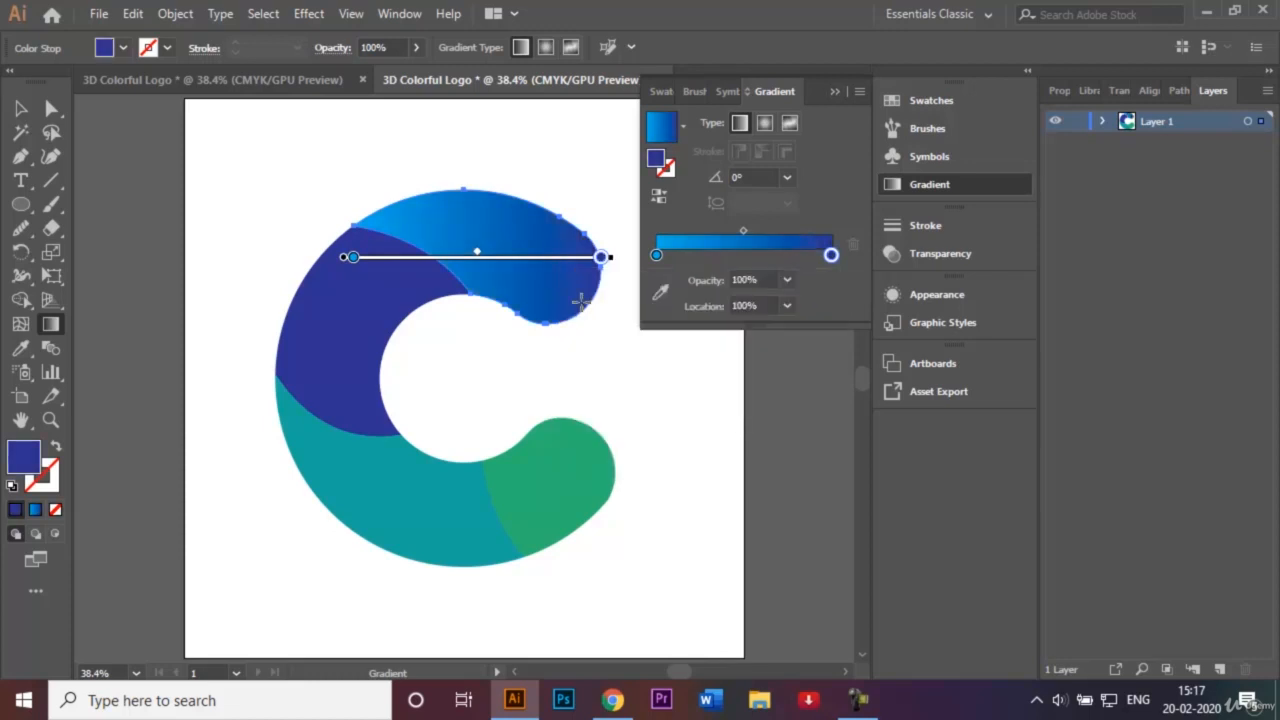
Step: Redirect the upper end section's gradient to about 155°, light blue at the rounded tip and dark blue towards the joint, and deselect it
{"action": "left_click_drag", "start_coordinate": [375, 168], "coordinate": [533, 236]}
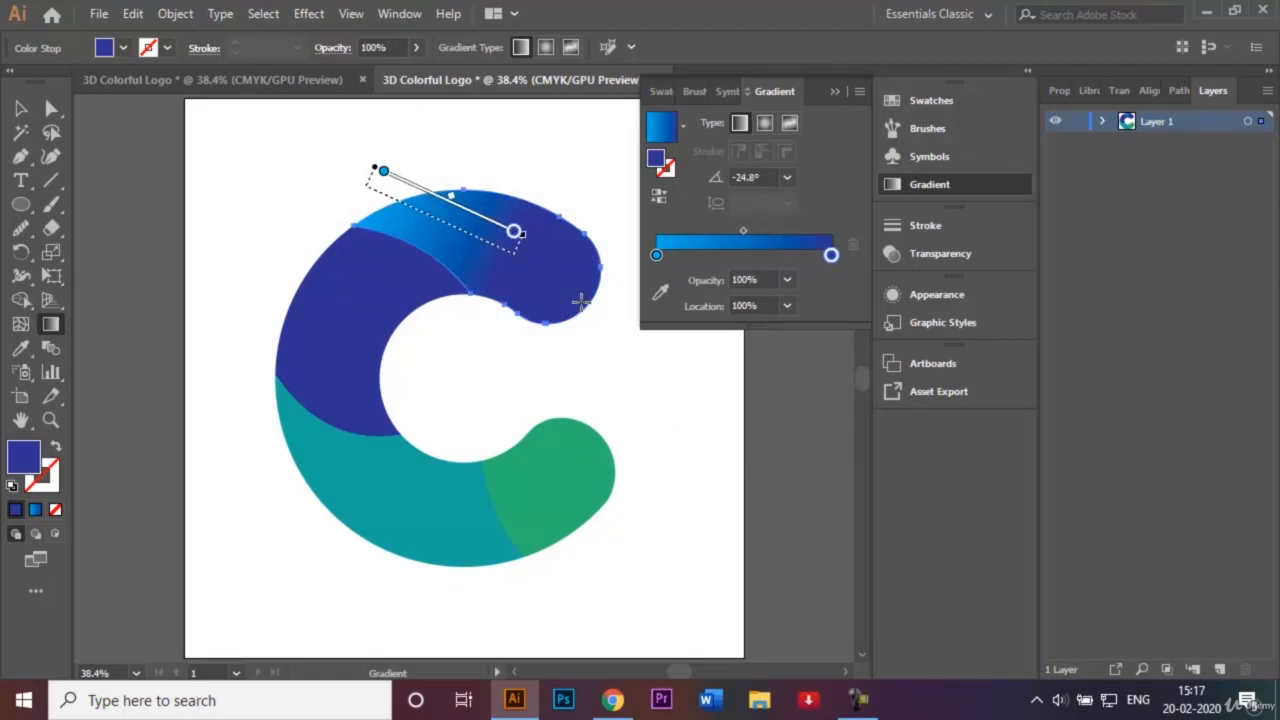
{"action": "left_click_drag", "start_coordinate": [614, 322], "coordinate": [446, 243]}
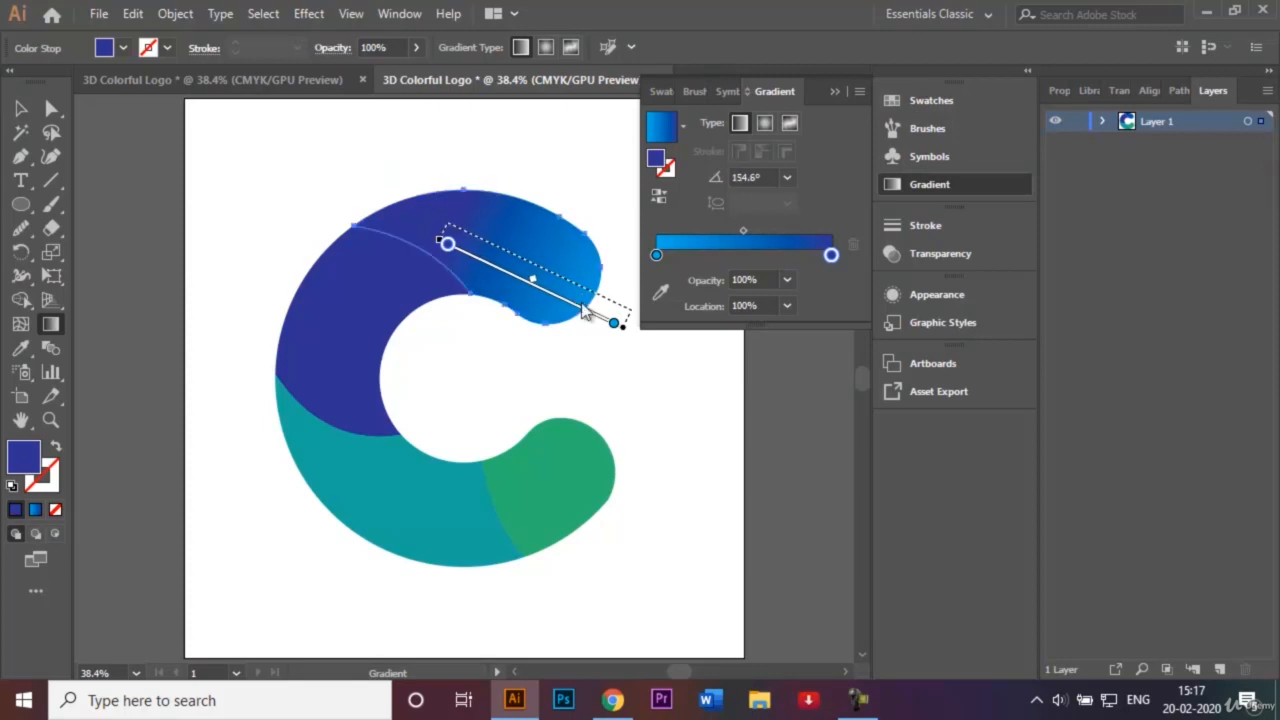
{"action": "key", "text": "v"}
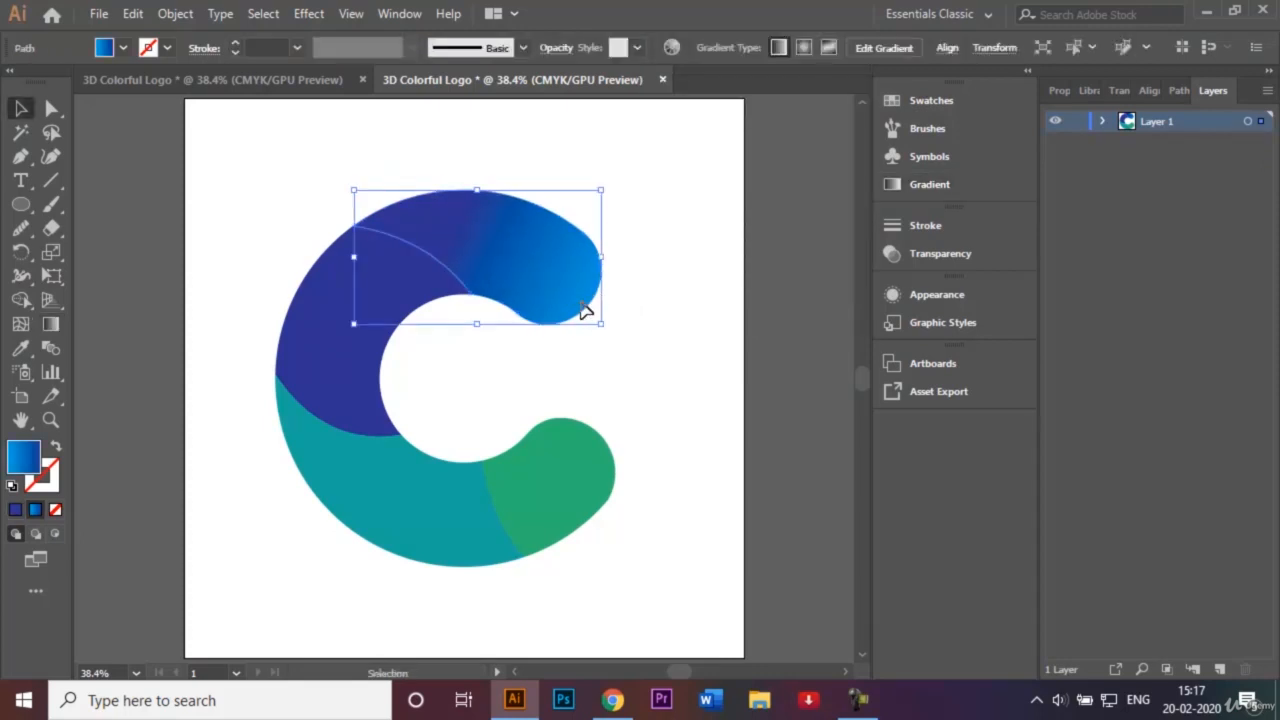
{"action": "key", "text": "ctrl+shift+a"}
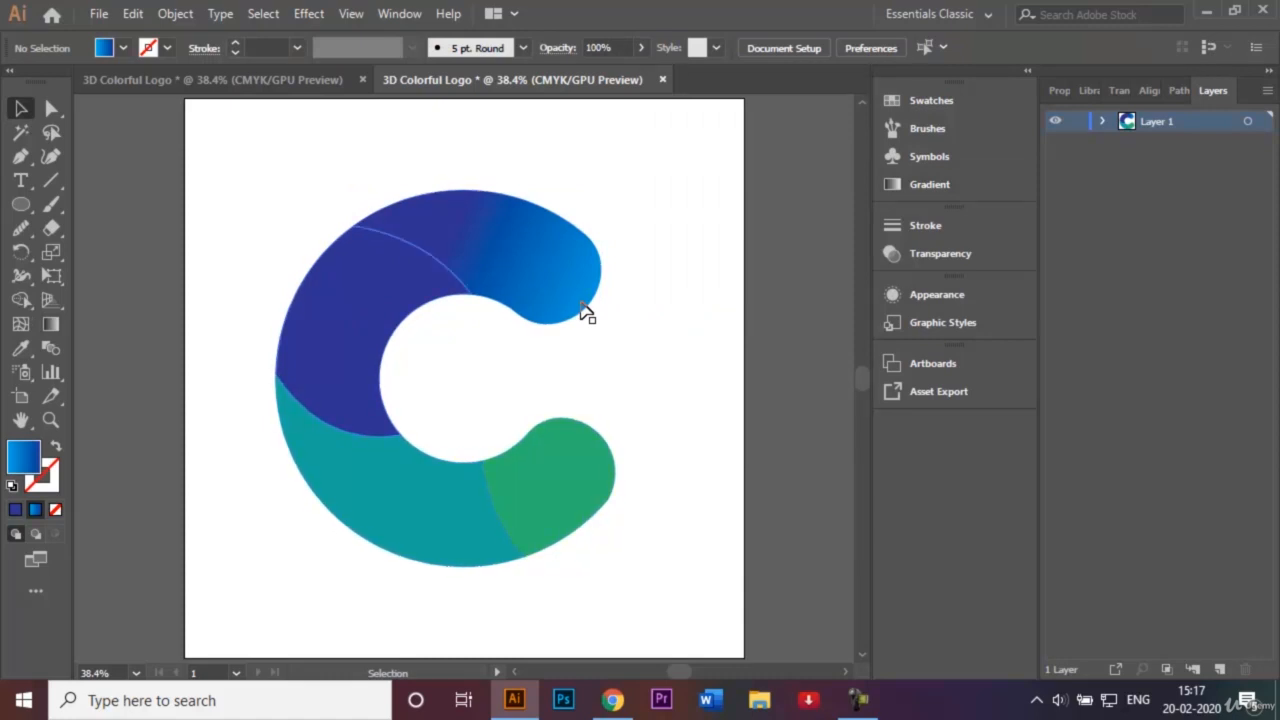
Step: Apply the linear gradient to the C's upper-left section and set its starting colour stop to yellow, keeping dark blue at the end
{"action": "key", "text": "ctrl+z"}
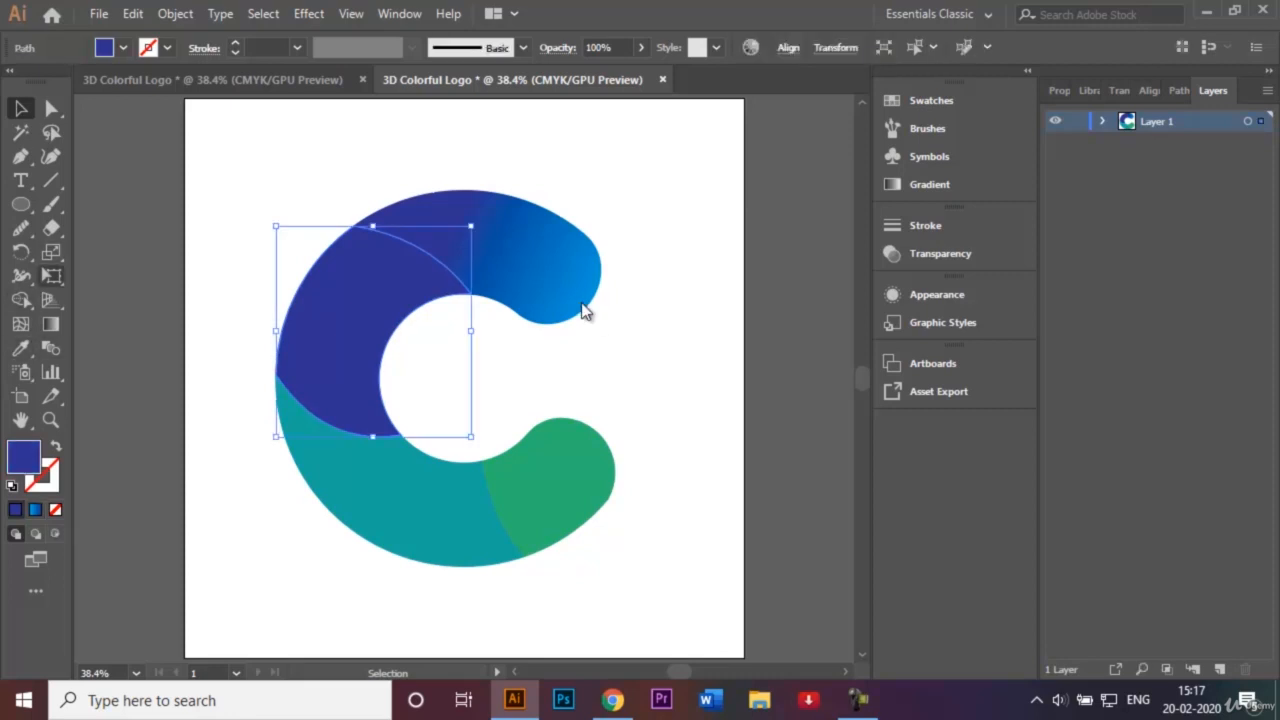
{"action": "key", "text": "g"}
{"action": "key", "text": "ctrl+F9"}
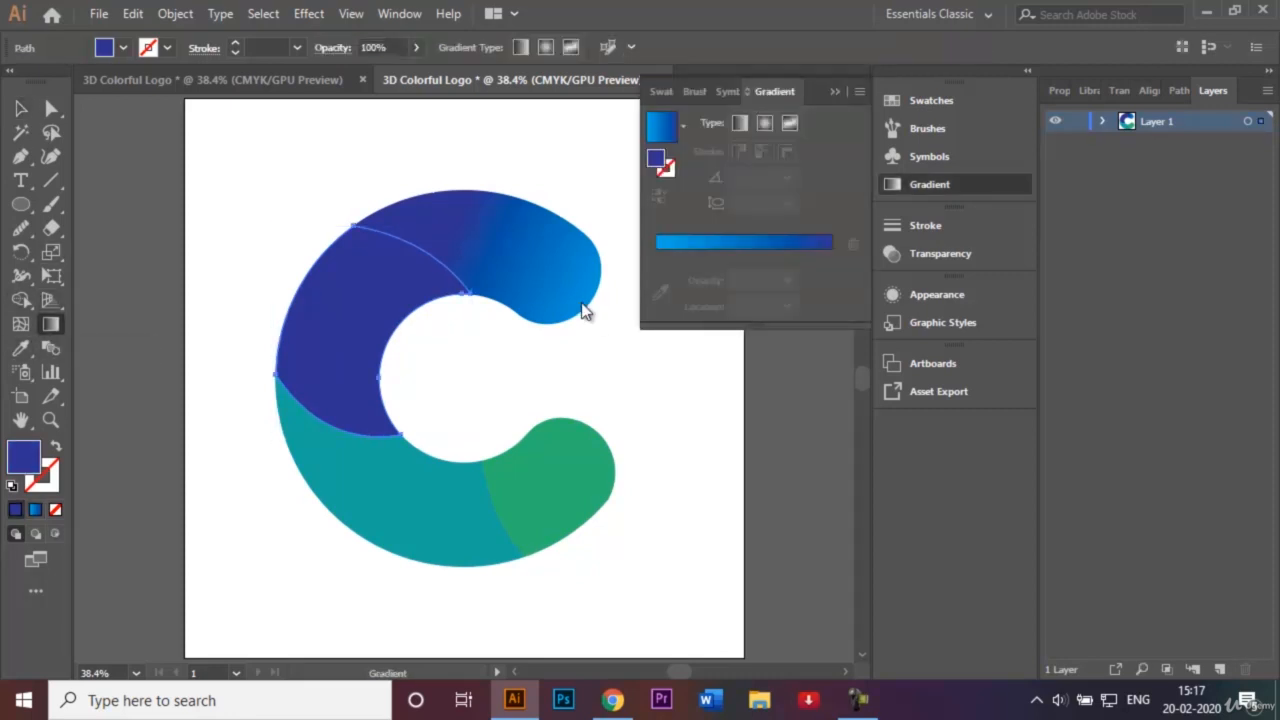
{"action": "key", "text": "period"}
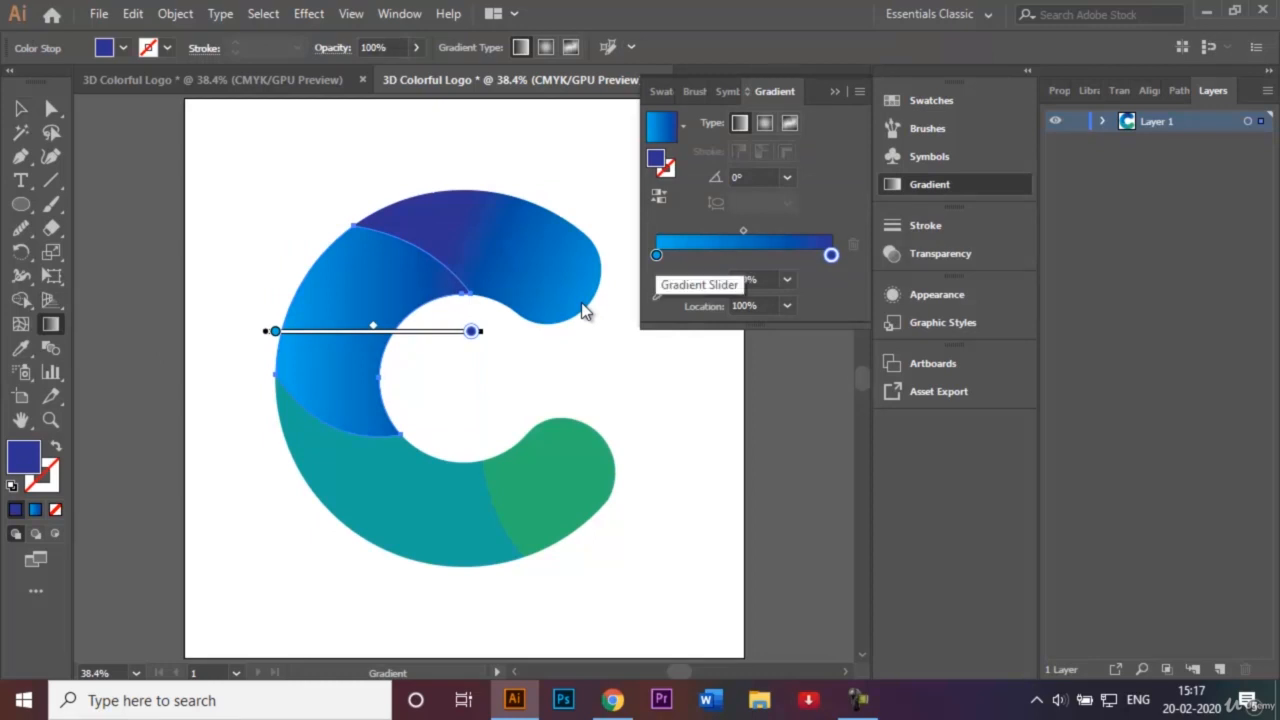
{"action": "double_click", "coordinate": [656, 255]}
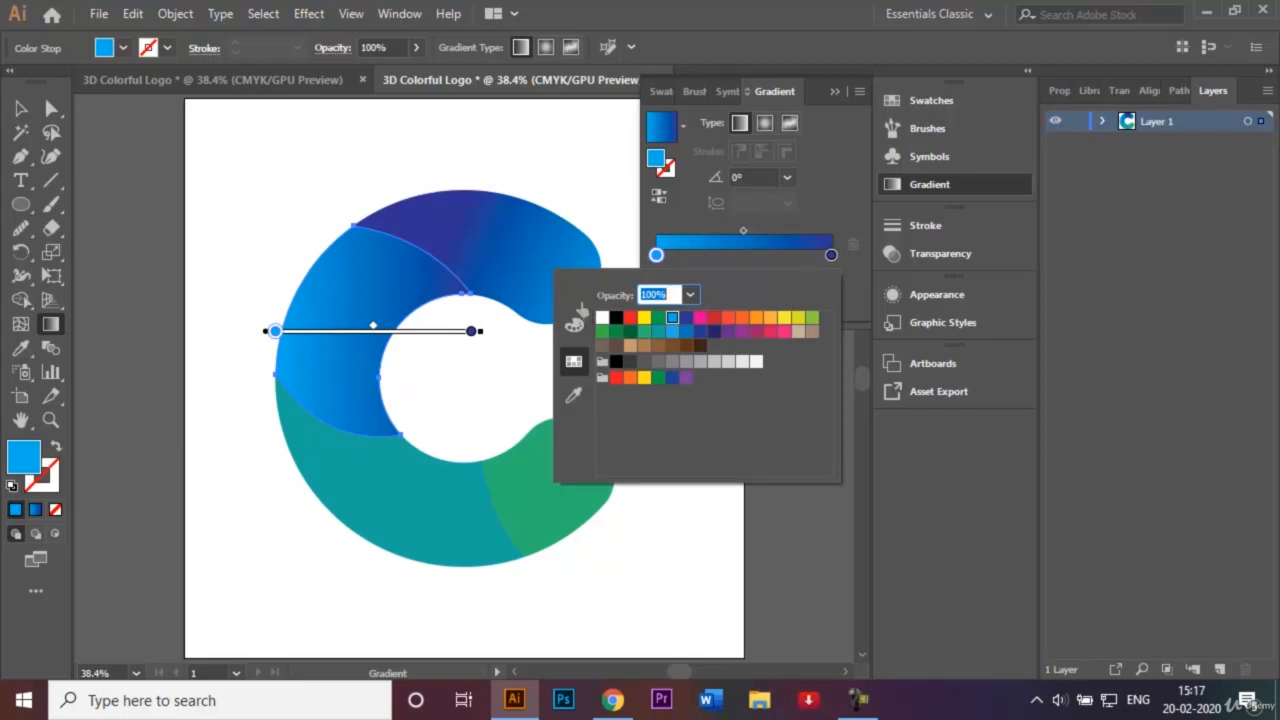
{"action": "left_click", "coordinate": [644, 317]}
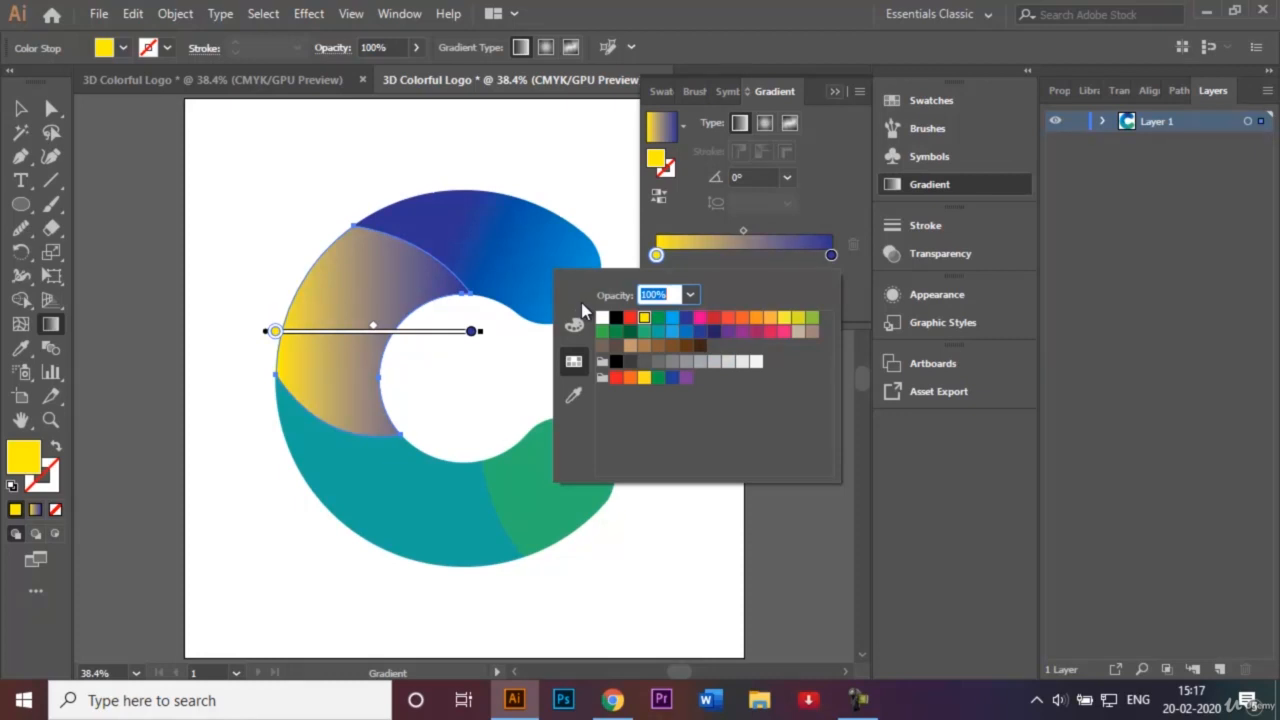
{"action": "key", "text": "Return"}
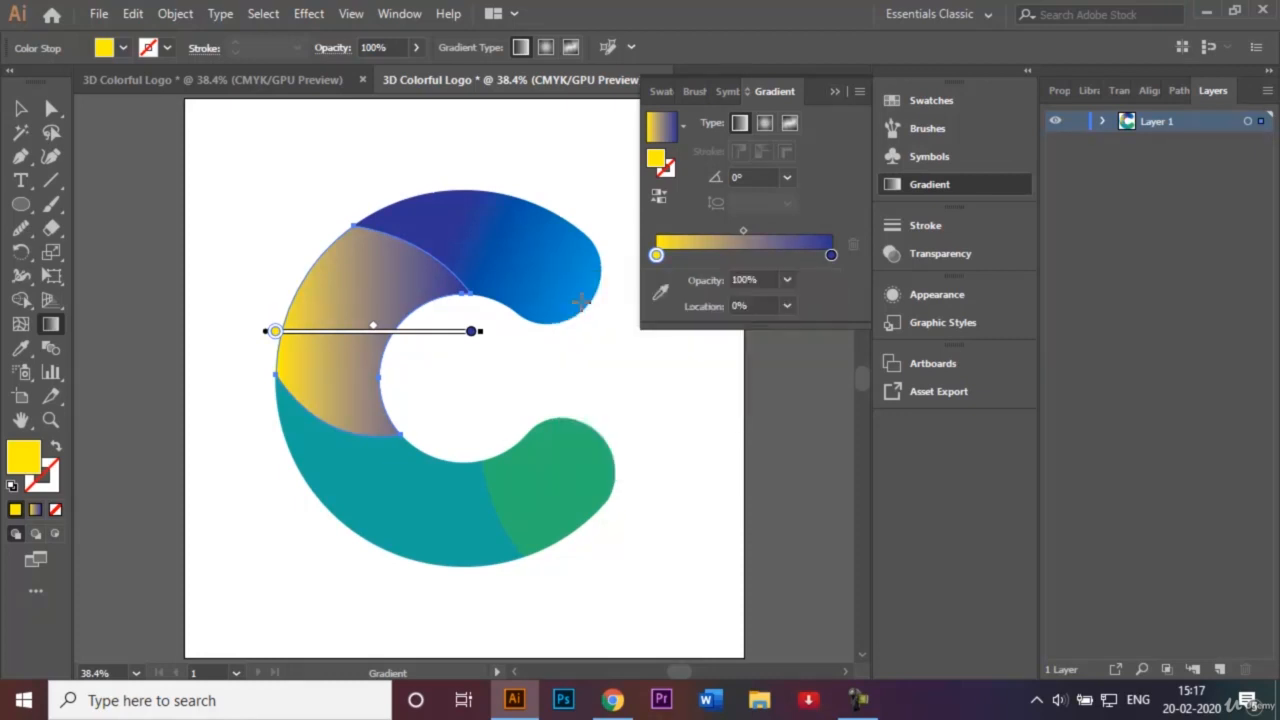
Step: Redirect the upper-left section's gradient diagonally at about 52°, yellow at its lower end and dark blue at its upper end, and deselect it
{"action": "left_click_drag", "start_coordinate": [265, 435], "coordinate": [405, 262]}
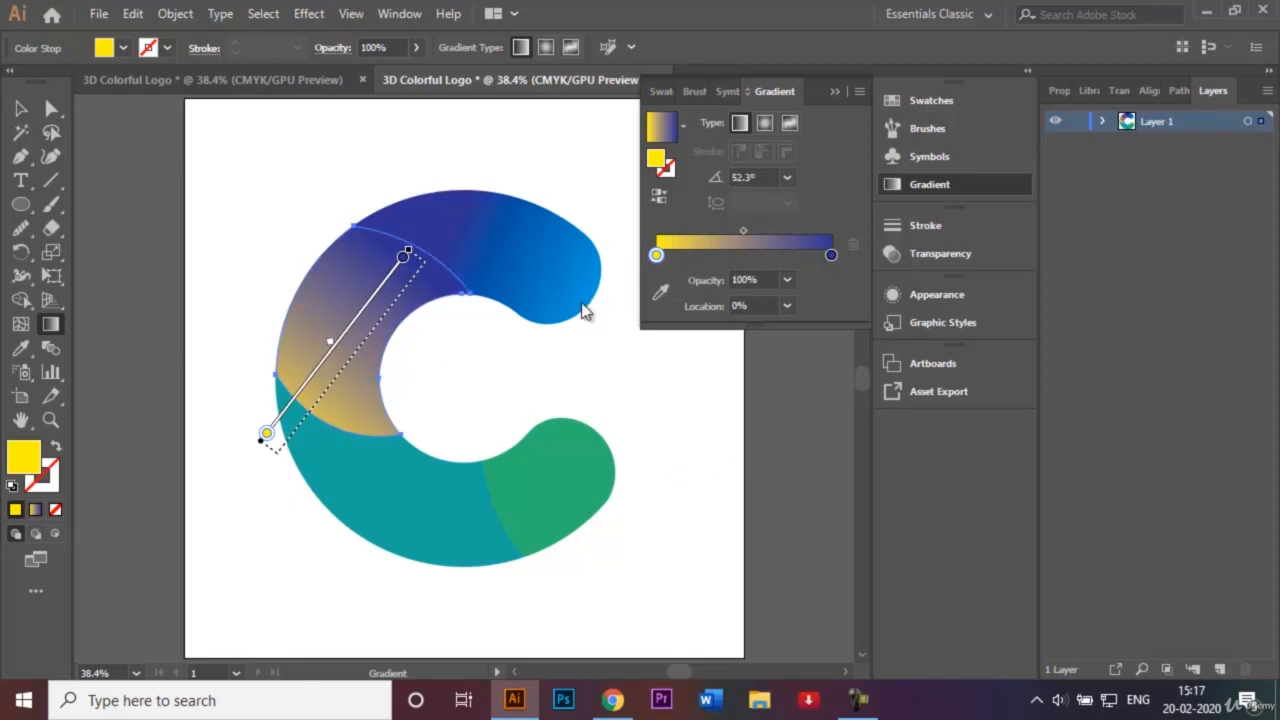
{"action": "key", "text": "Escape"}
{"action": "key", "text": "v"}
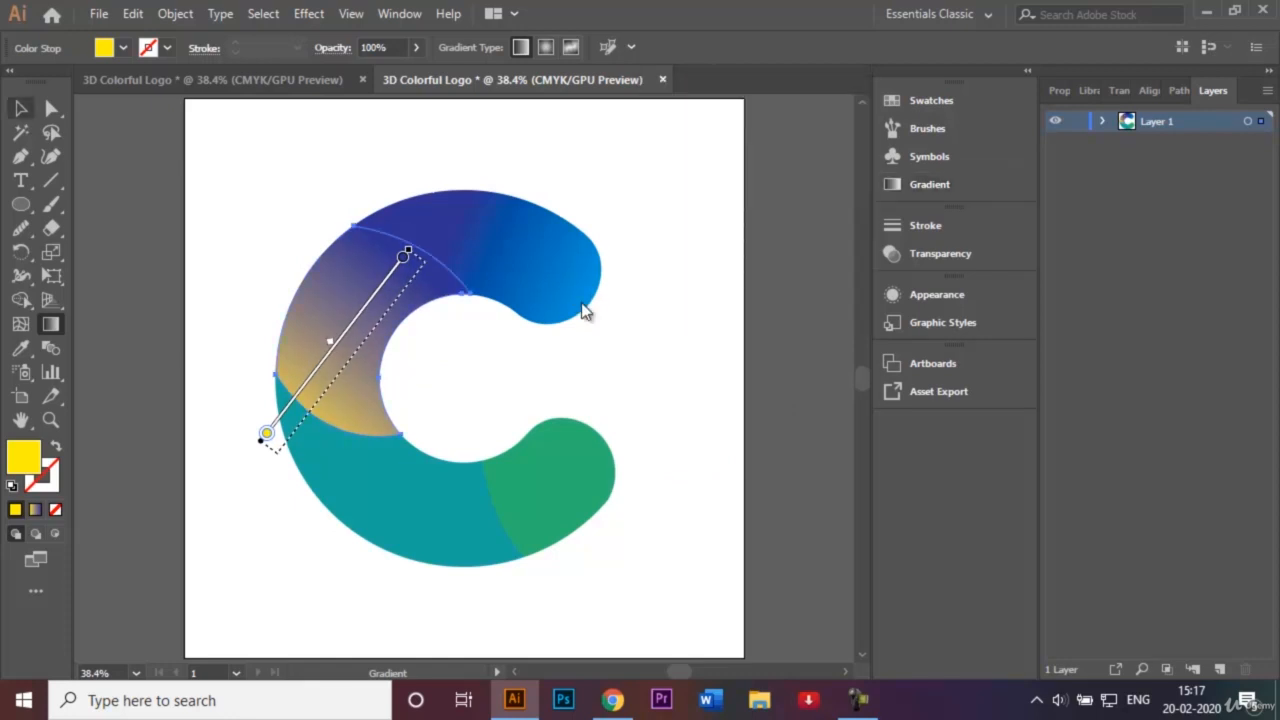
{"action": "key", "text": "ctrl+shift+a"}
Step: Apply the linear gradient to the teal lower section of the C and set its ending colour stop to dark red, keeping yellow at the start
{"action": "left_click", "coordinate": [344, 513]}
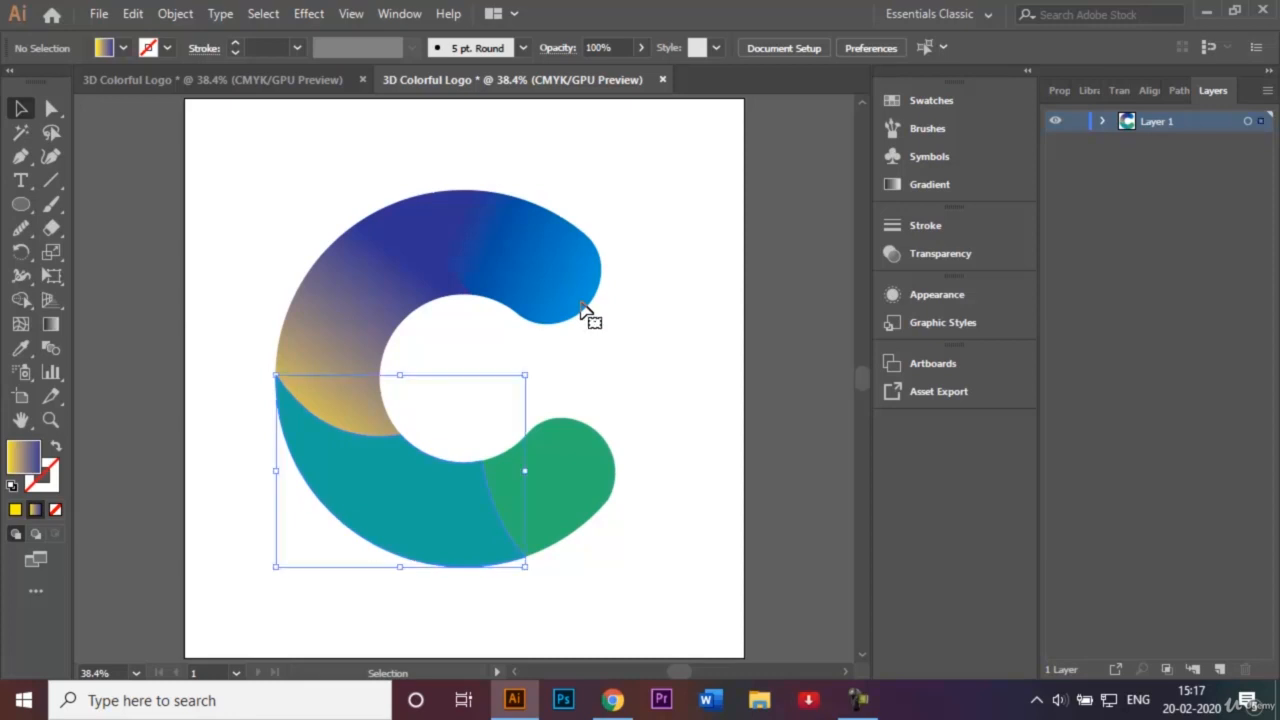
{"action": "double_click", "coordinate": [50, 323]}
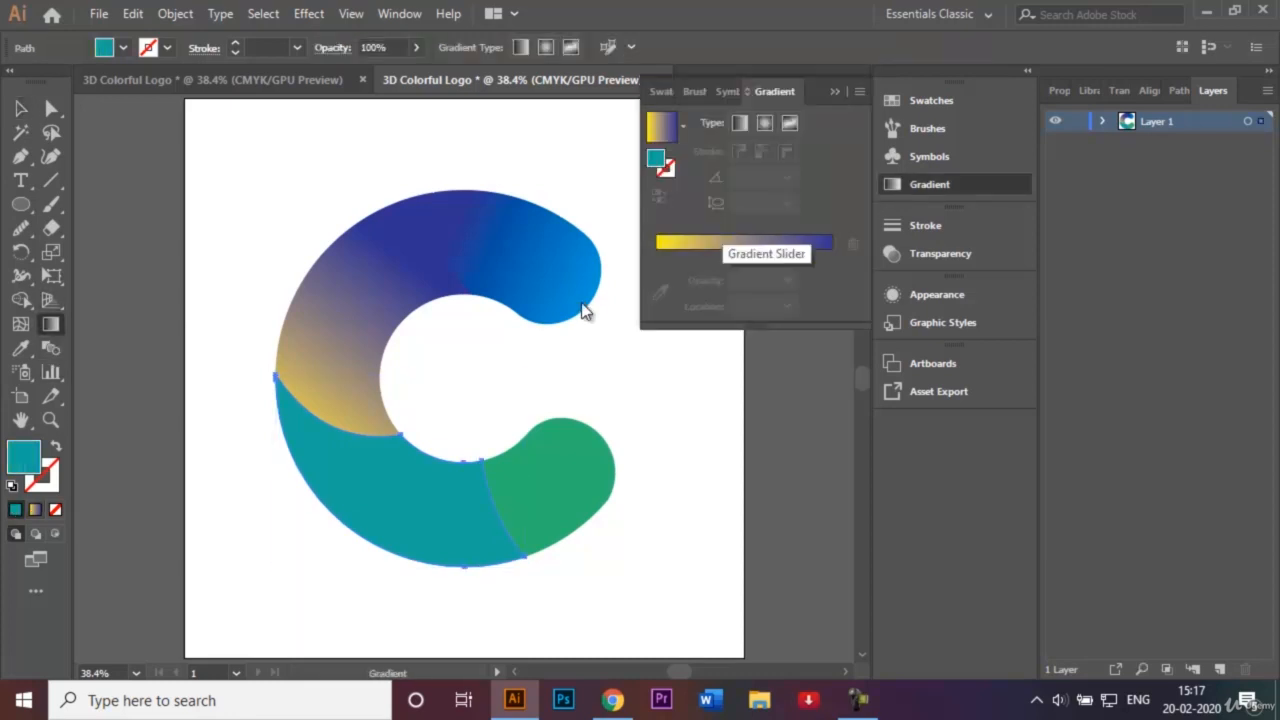
{"action": "left_click", "coordinate": [795, 242]}
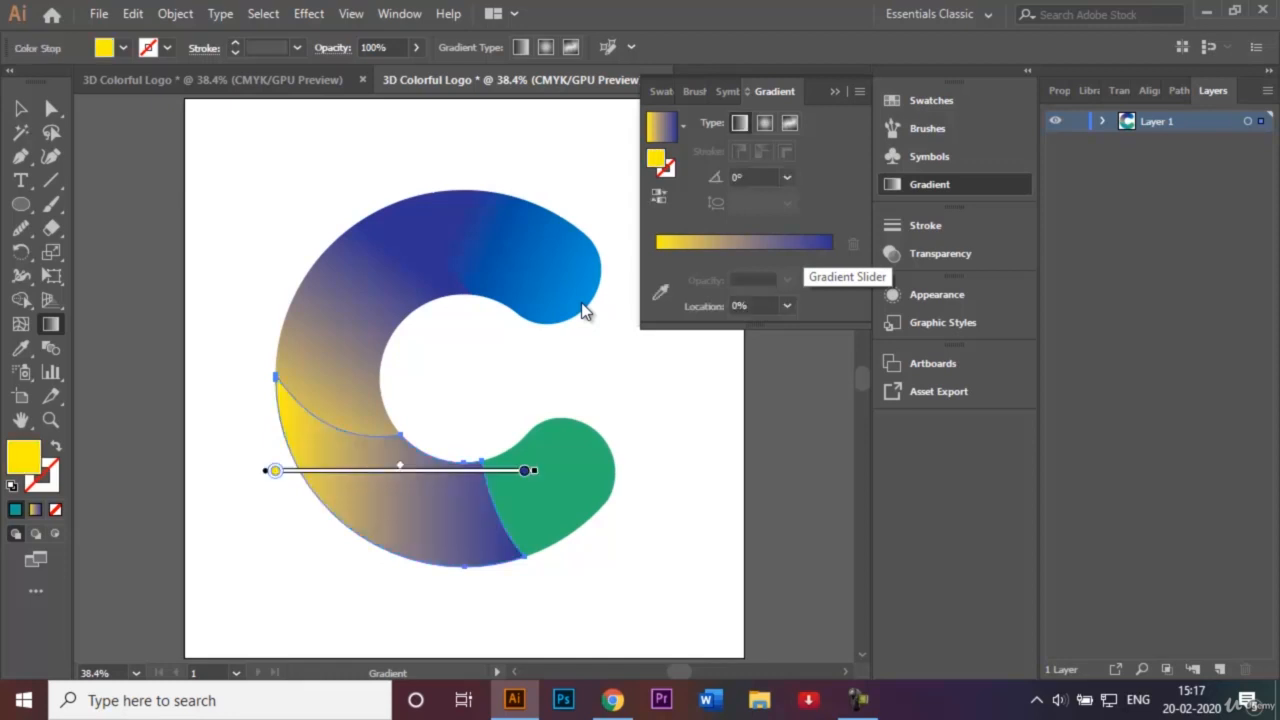
{"action": "double_click", "coordinate": [831, 254]}
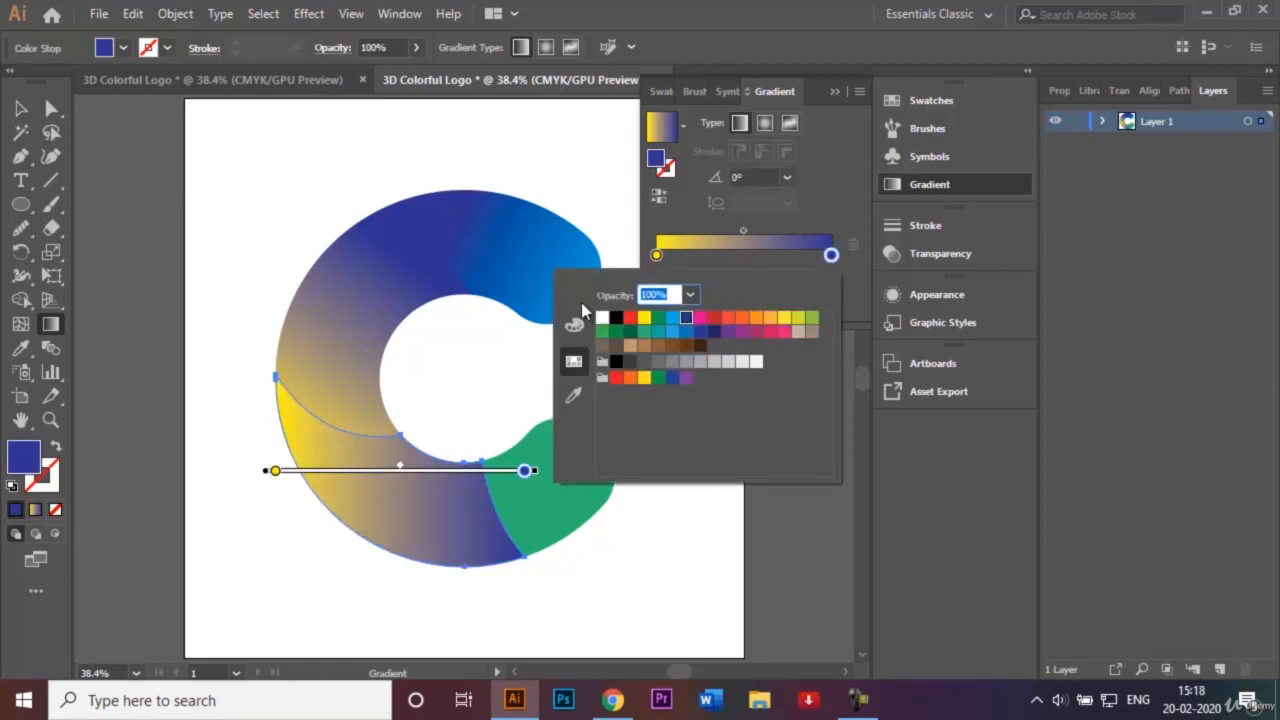
{"action": "left_click", "coordinate": [714, 317]}
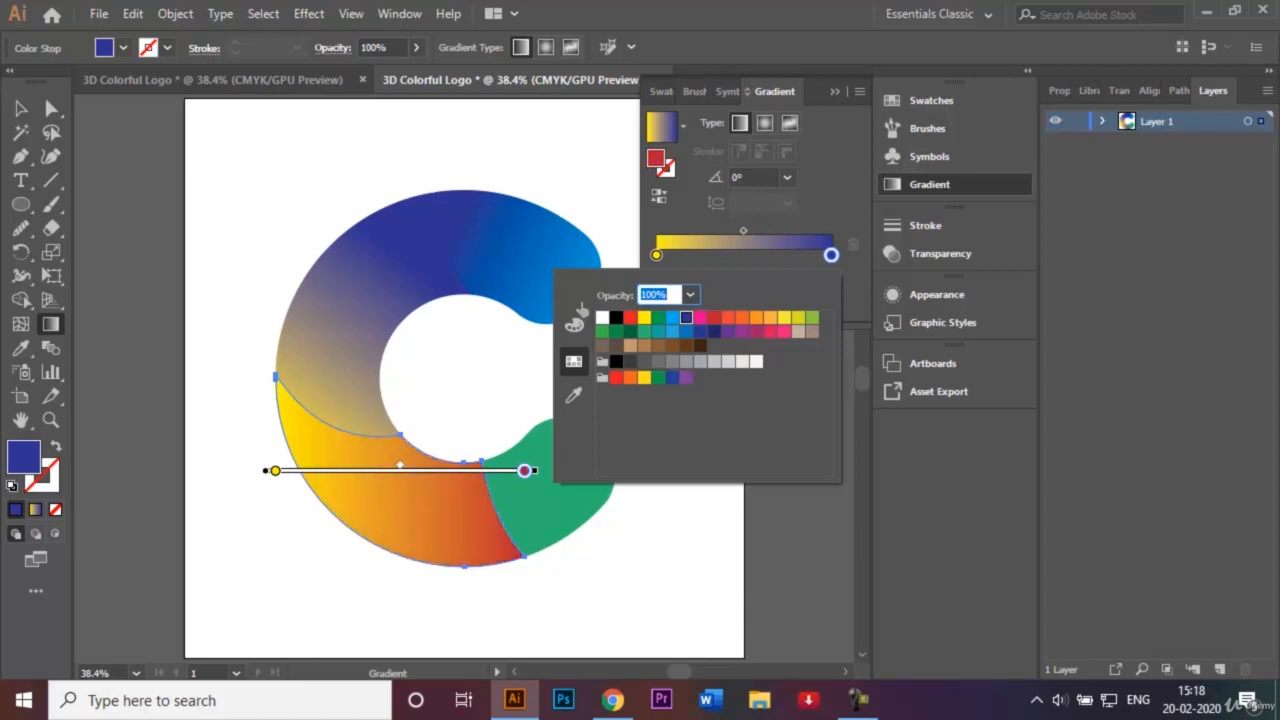
{"action": "key", "text": "Escape"}
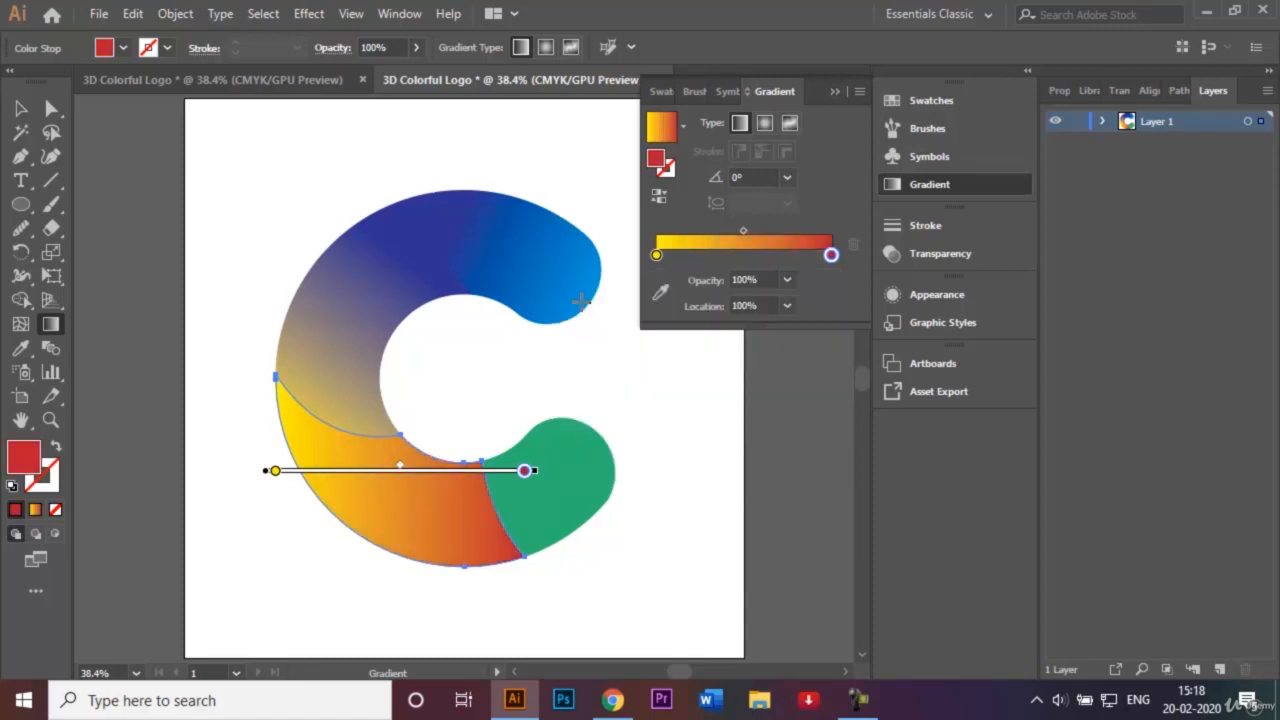
{"action": "left_click", "coordinate": [585, 312]}
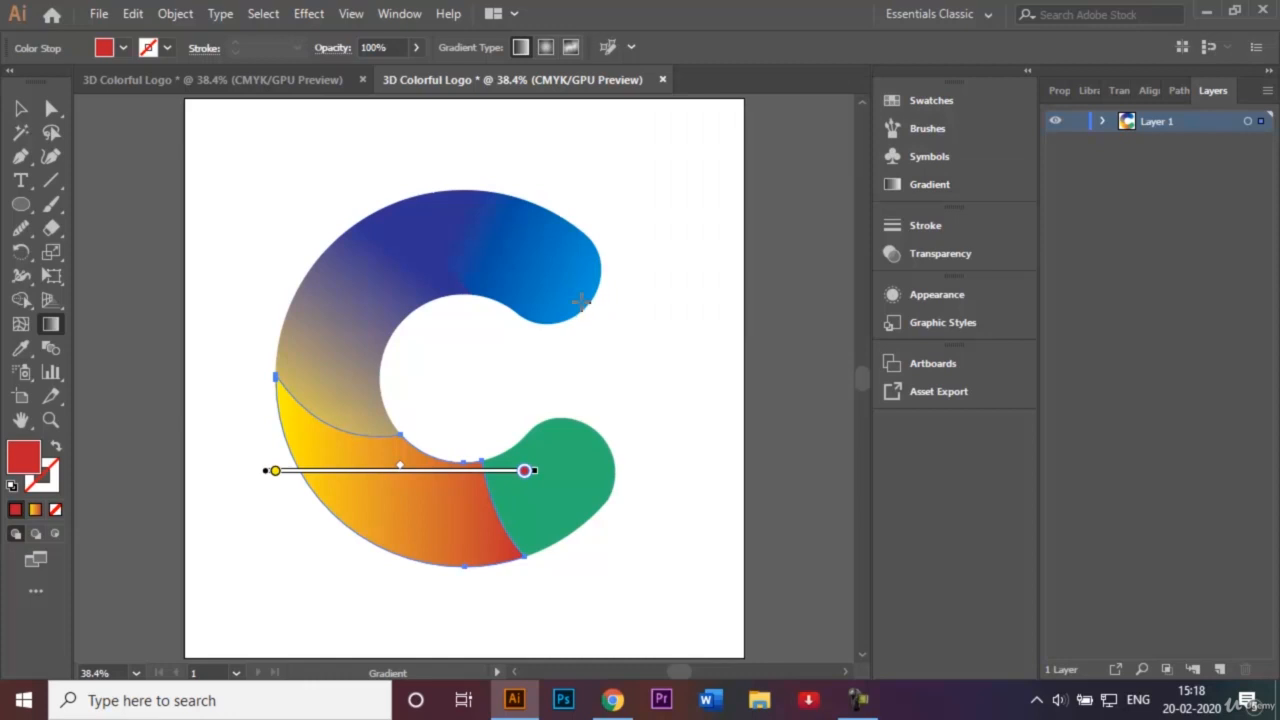
Step: Redirect the lower section's gradient diagonally from yellow at its upper-left end to red at its lower-right end, and deselect it
{"action": "left_click_drag", "start_coordinate": [303, 430], "coordinate": [500, 540]}
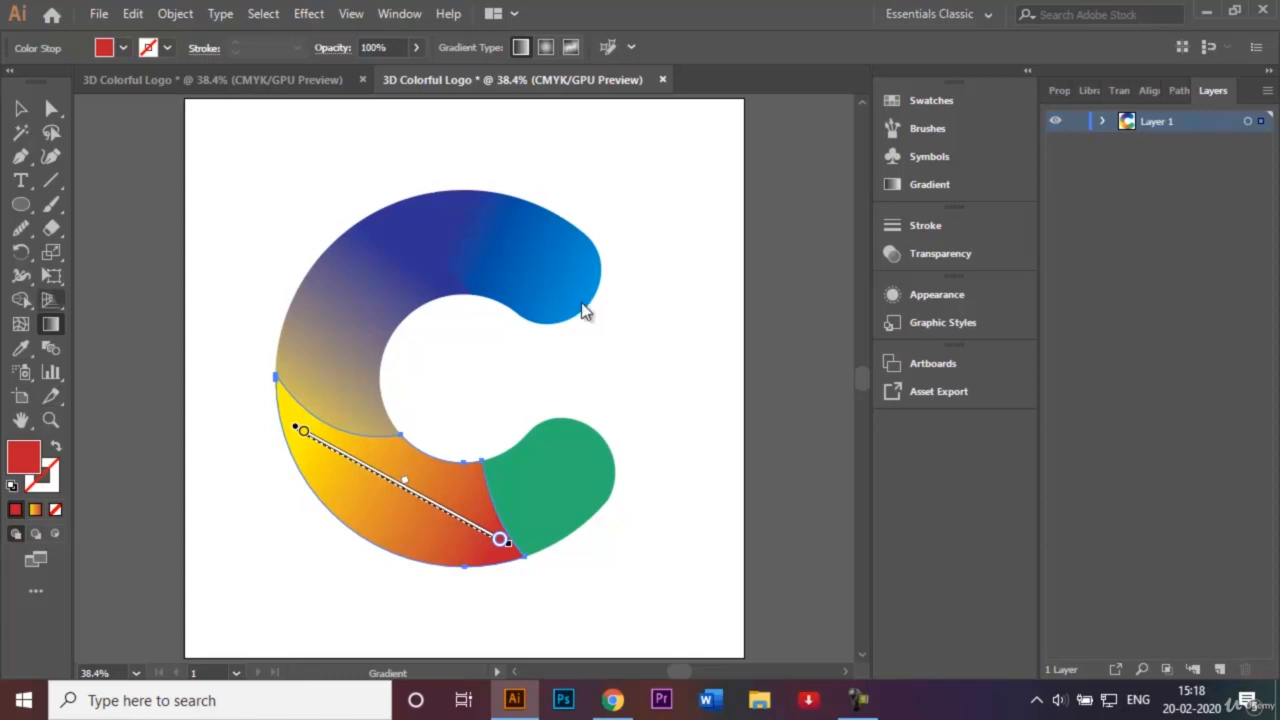
{"action": "key", "text": "v"}
{"action": "left_click", "coordinate": [585, 312]}
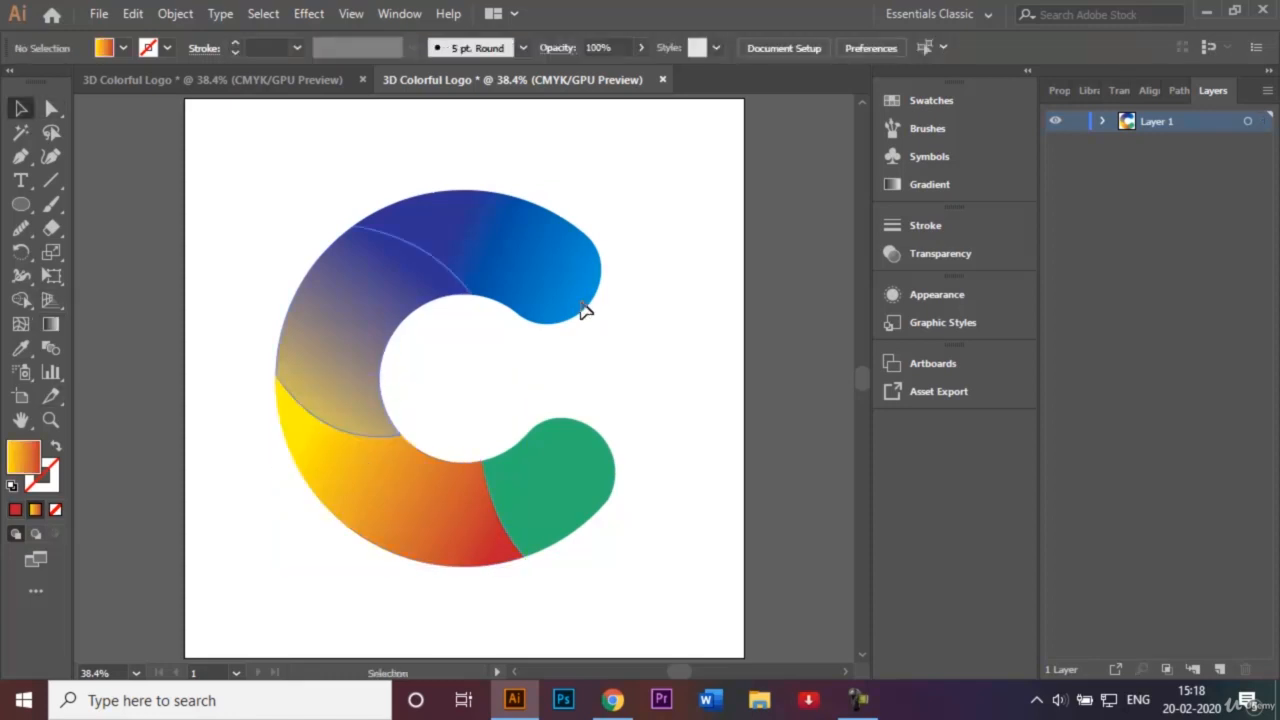
Step: Apply the yellow-to-red linear gradient to the green lower end section of the C
{"action": "key", "text": "ctrl+z"}
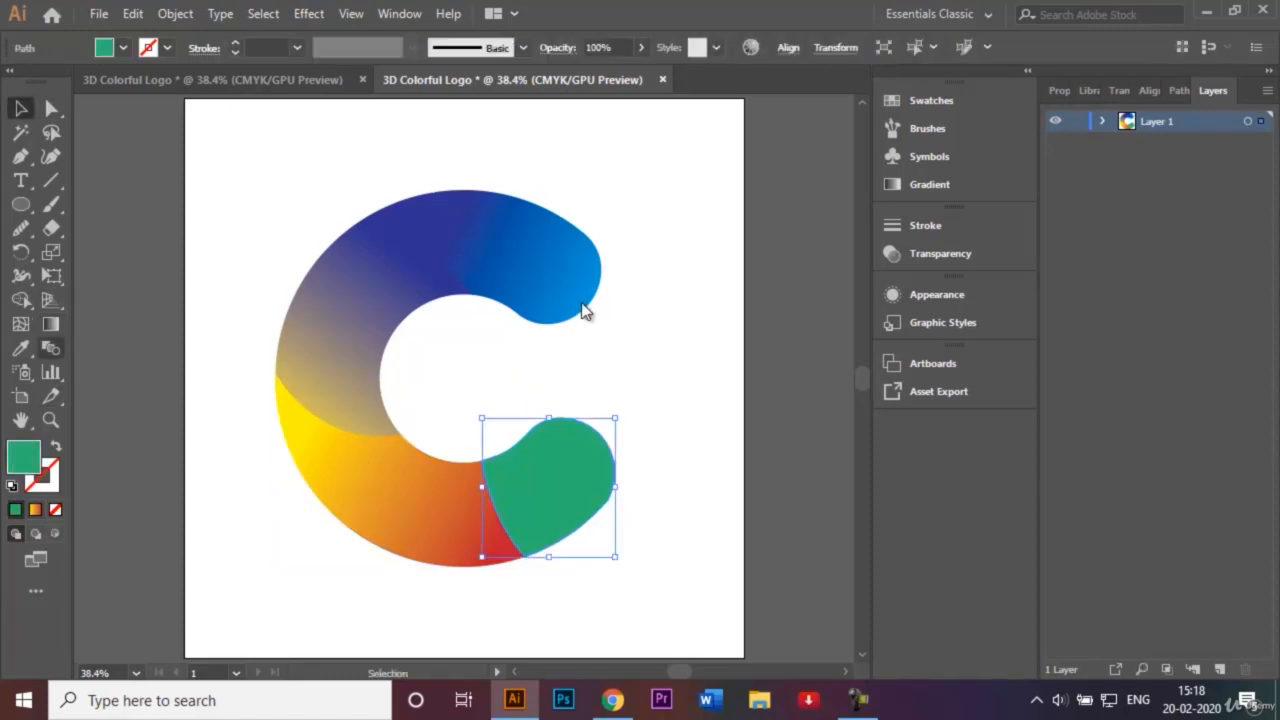
{"action": "key", "text": "g"}
{"action": "key", "text": "ctrl+F9"}
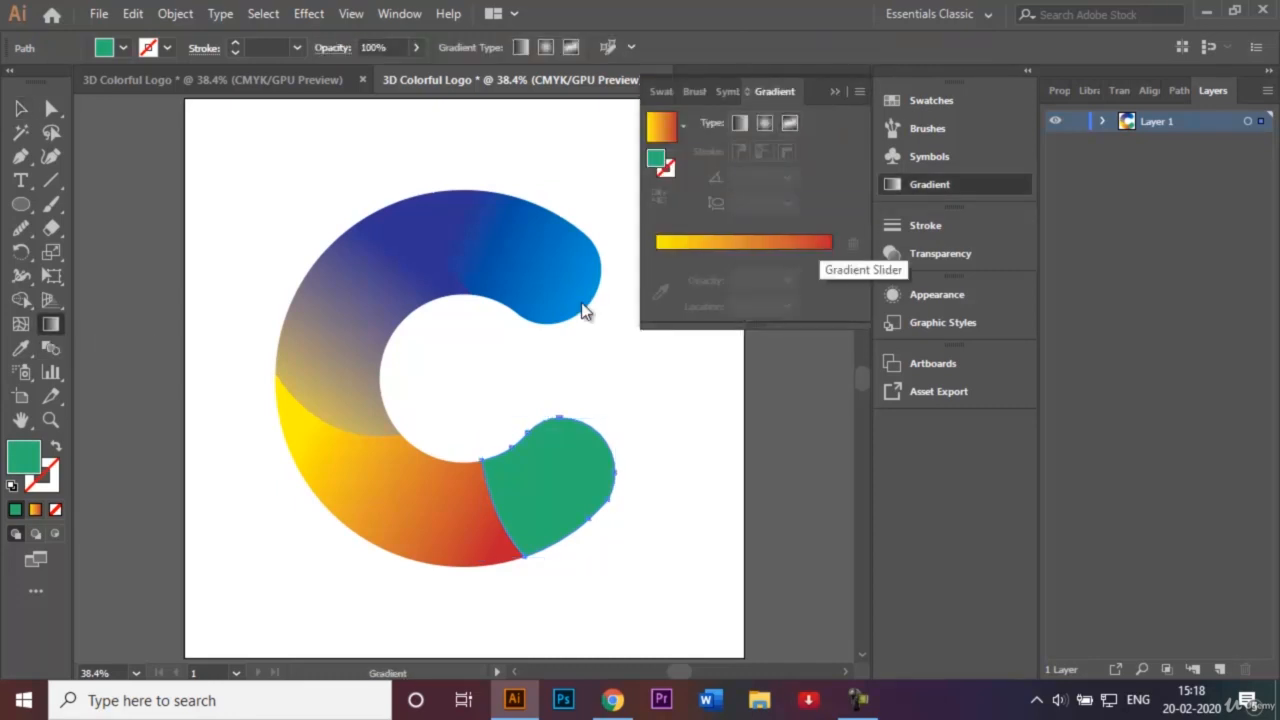
{"action": "key", "text": "period"}
{"action": "double_click", "coordinate": [662, 255]}
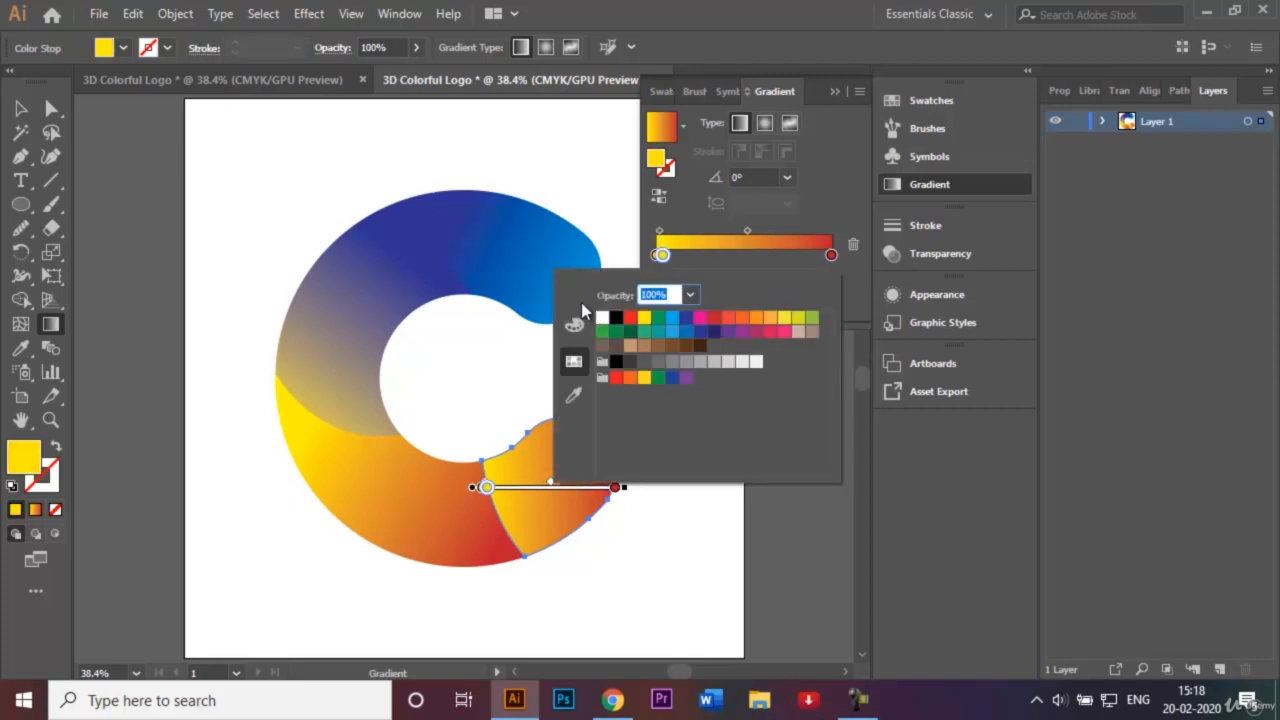
{"action": "key", "text": "Escape"}
{"action": "key", "text": "Delete"}
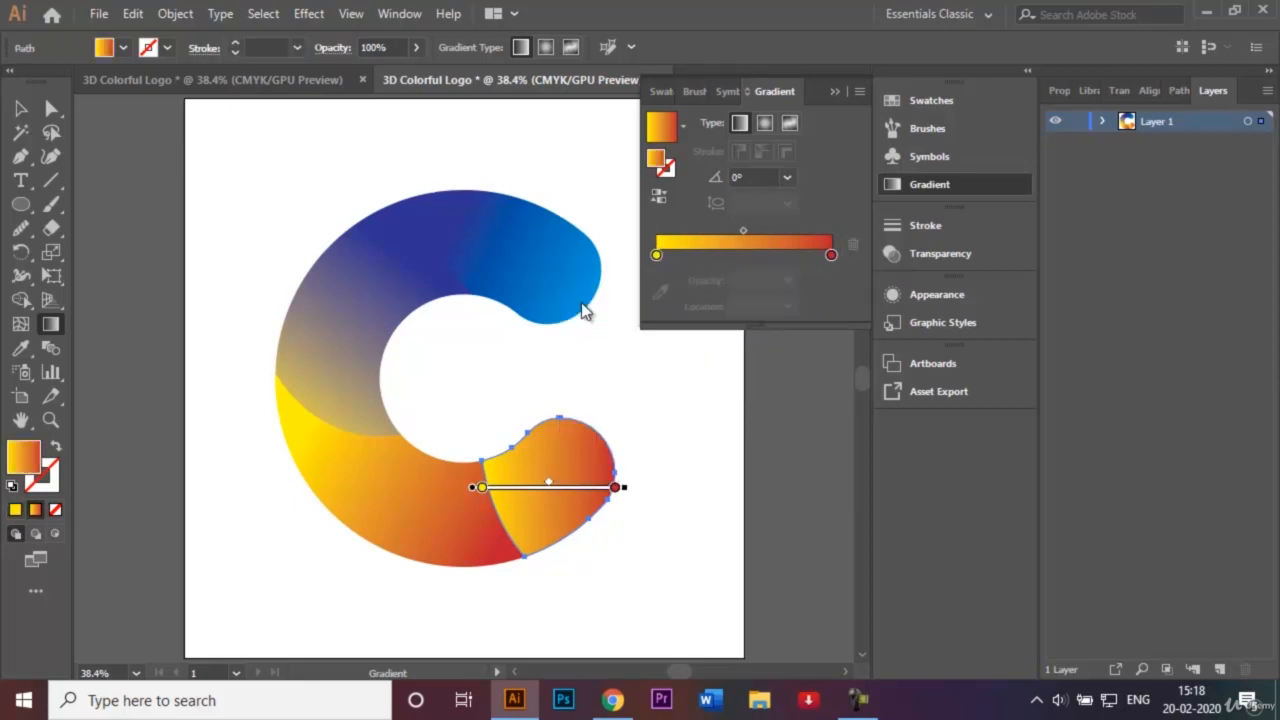
Step: Set the lower end section's starting colour stop to dark magenta and redirect its gradient to about -122°, with red towards the joint
{"action": "double_click", "coordinate": [656, 255]}
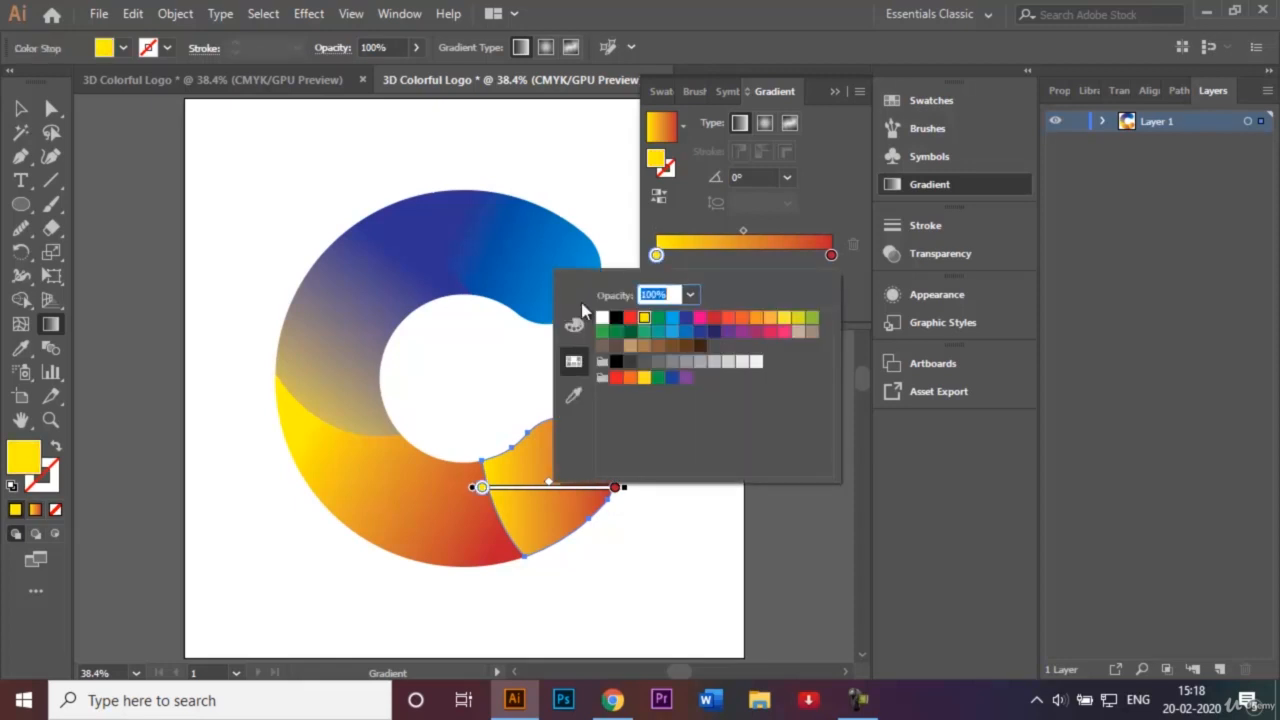
{"action": "left_click", "coordinate": [770, 331]}
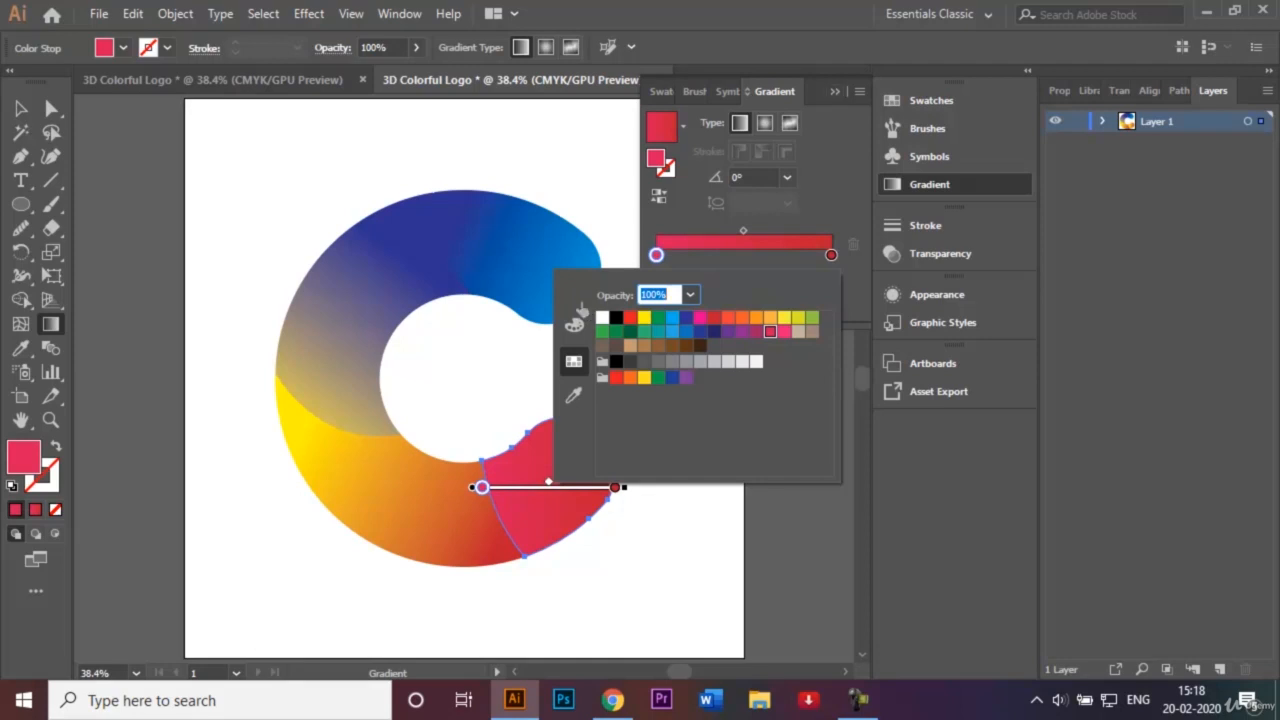
{"action": "left_click", "coordinate": [756, 331]}
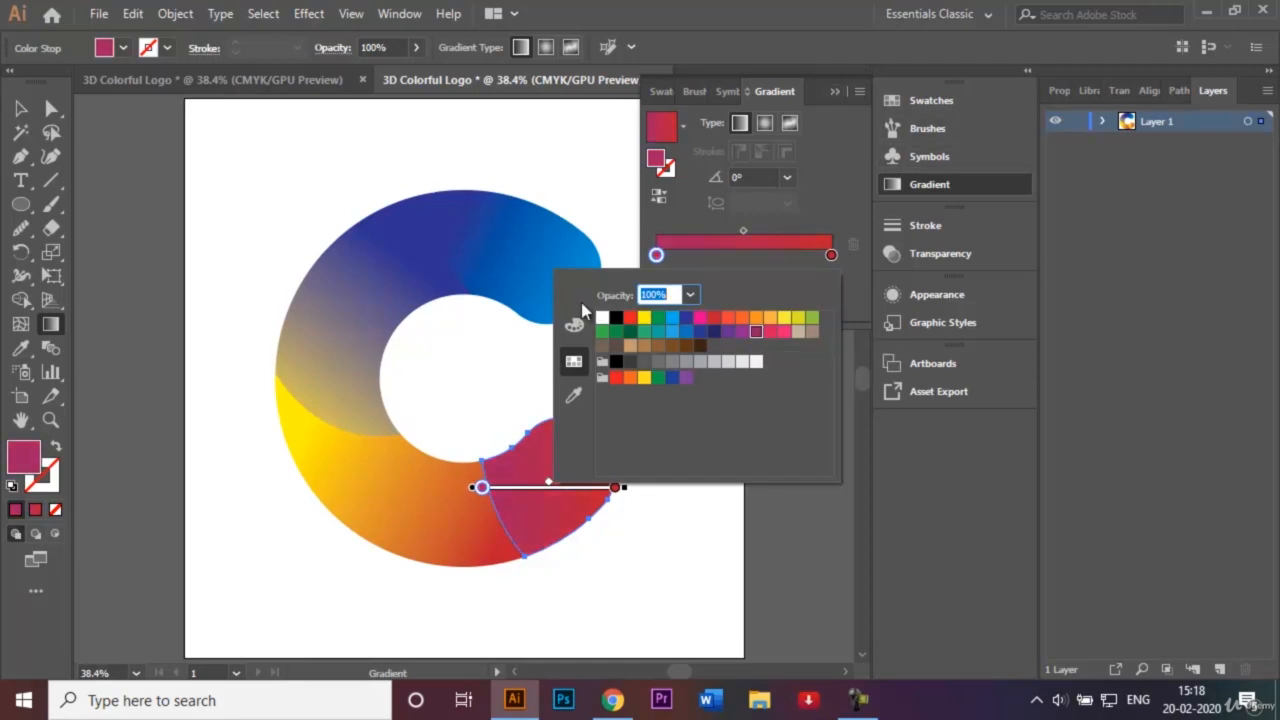
{"action": "left_click", "coordinate": [586, 309]}
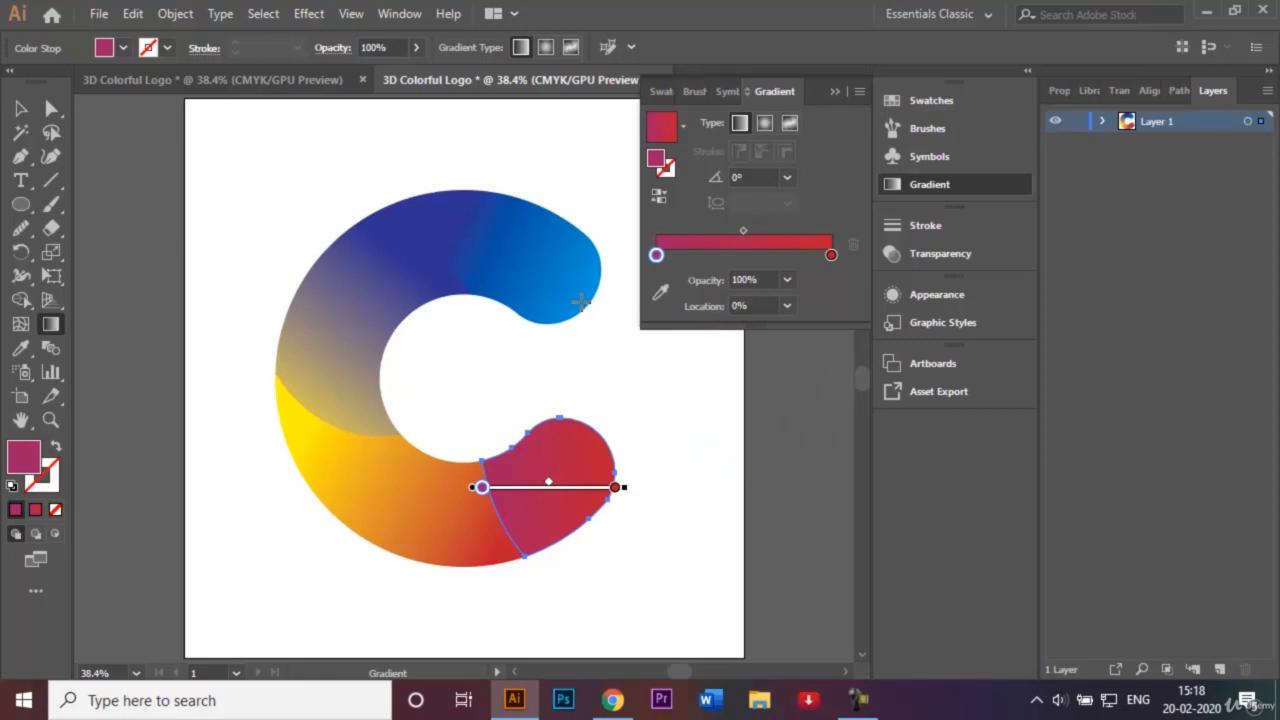
{"action": "left_click_drag", "start_coordinate": [609, 383], "coordinate": [515, 510]}
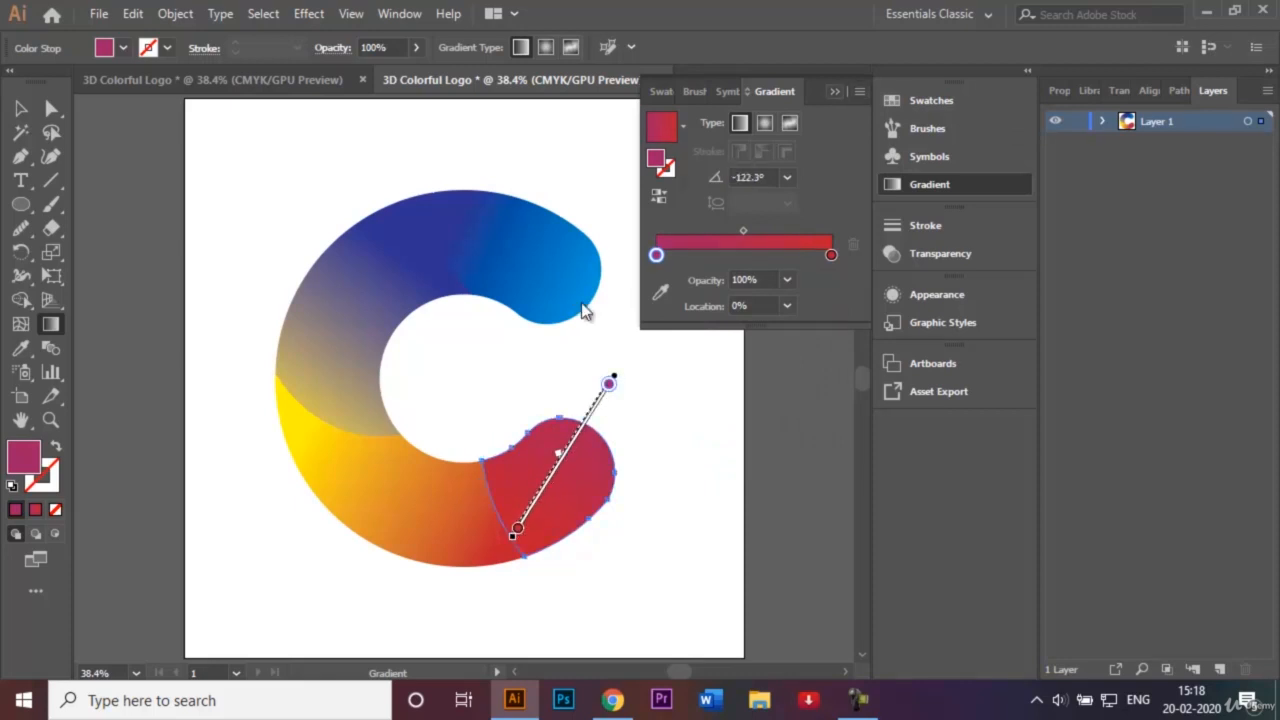
{"action": "key", "text": "v"}
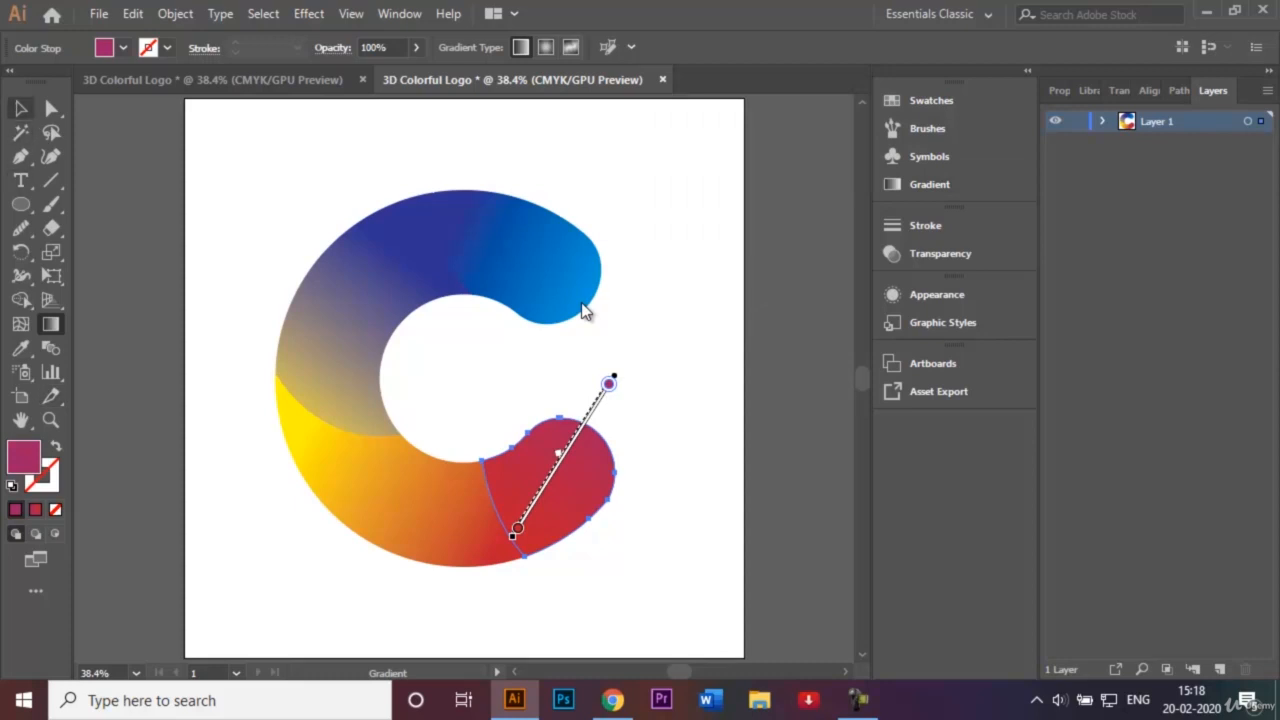
Step: Draw a light grey rectangle without a stroke that covers the whole artboard
{"action": "key", "text": "ctrl+shift+a"}
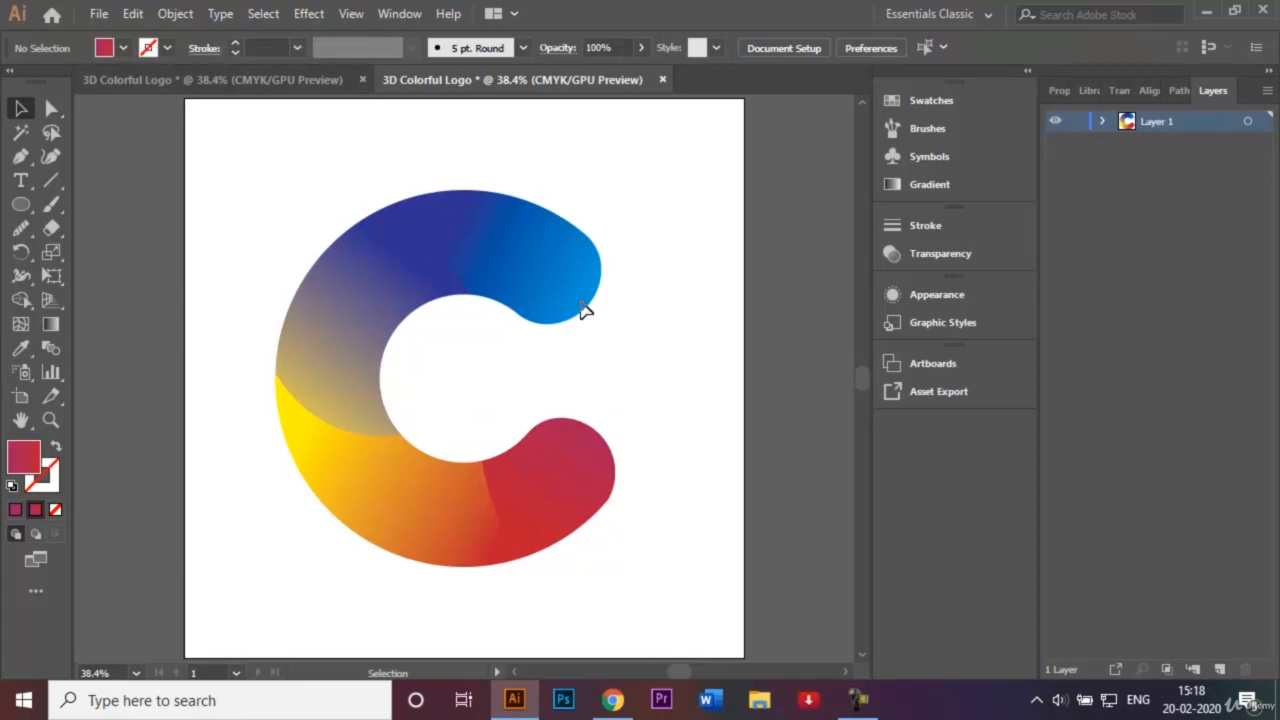
{"action": "key", "text": "ctrl+Tab"}
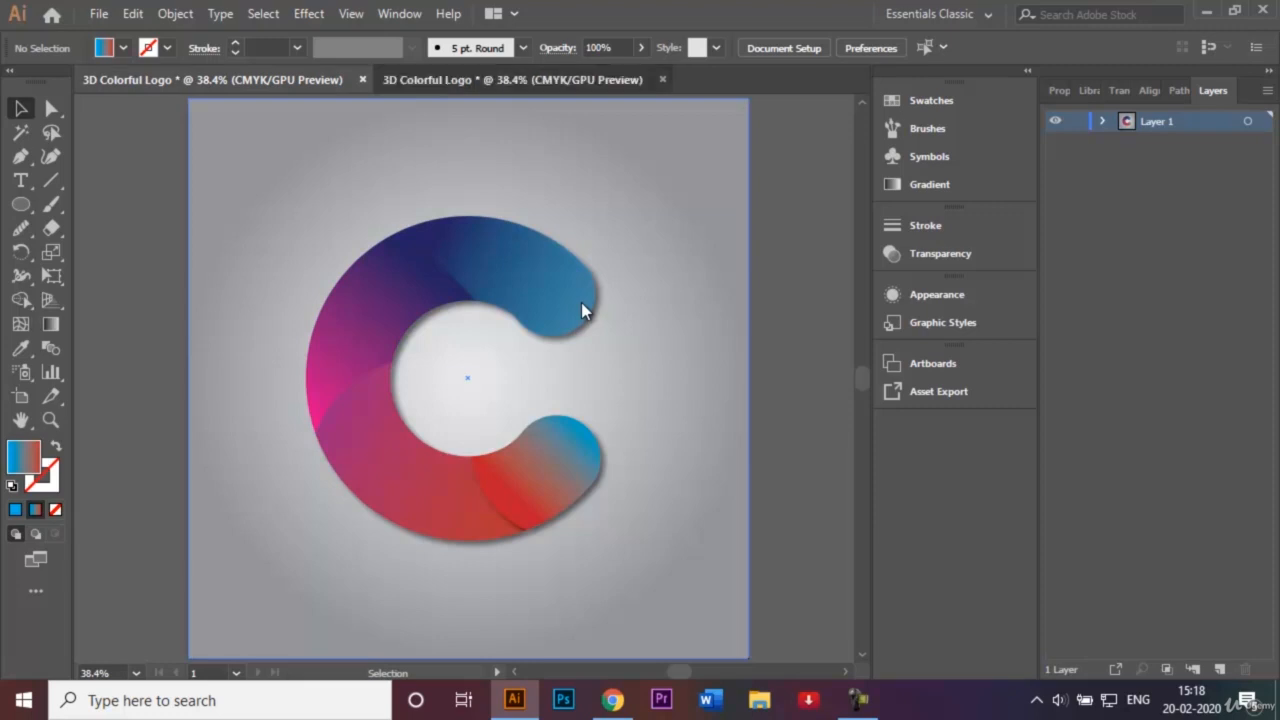
{"action": "key", "text": "ctrl+Tab"}
{"action": "key", "text": "l"}
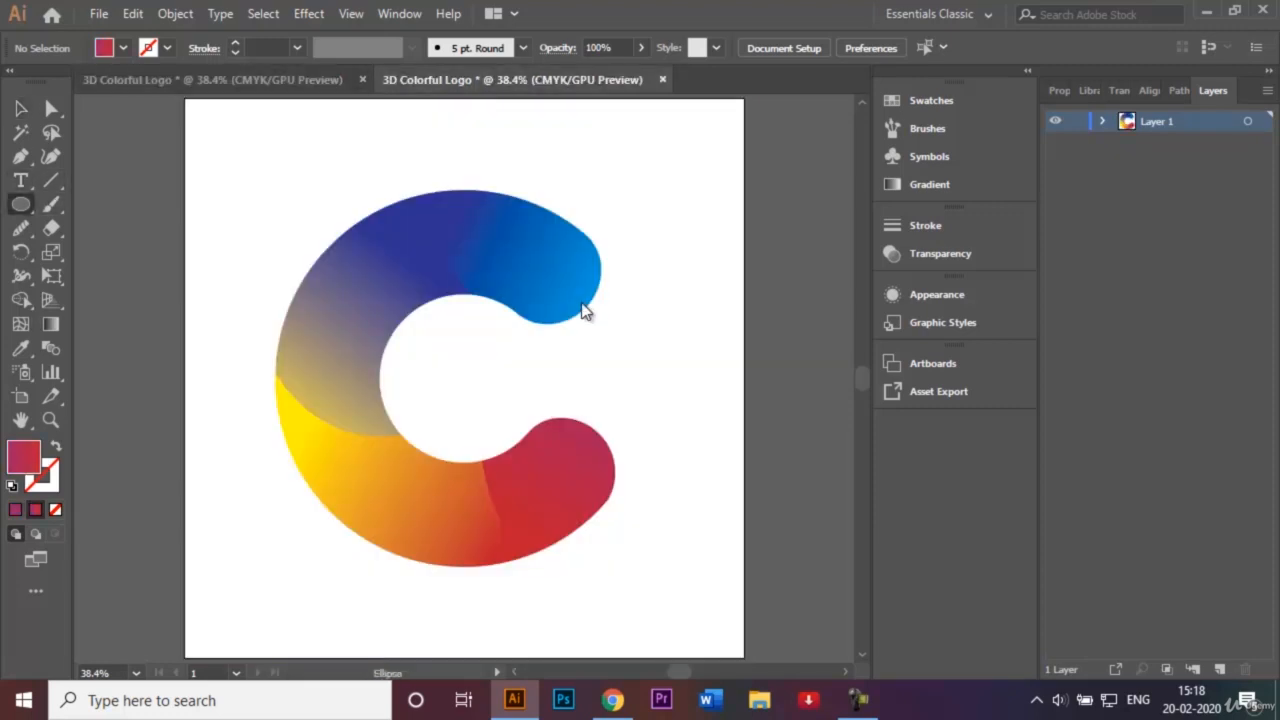
{"action": "key", "text": "m"}
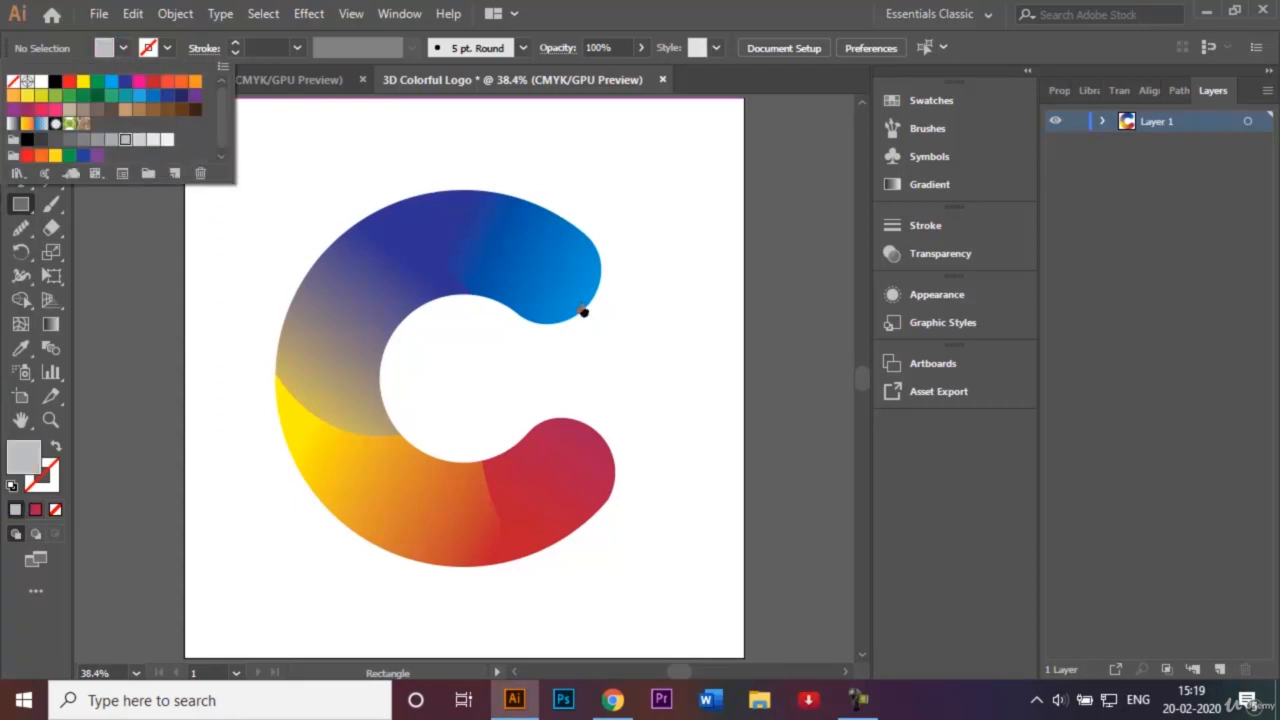
{"action": "left_click", "coordinate": [580, 298]}
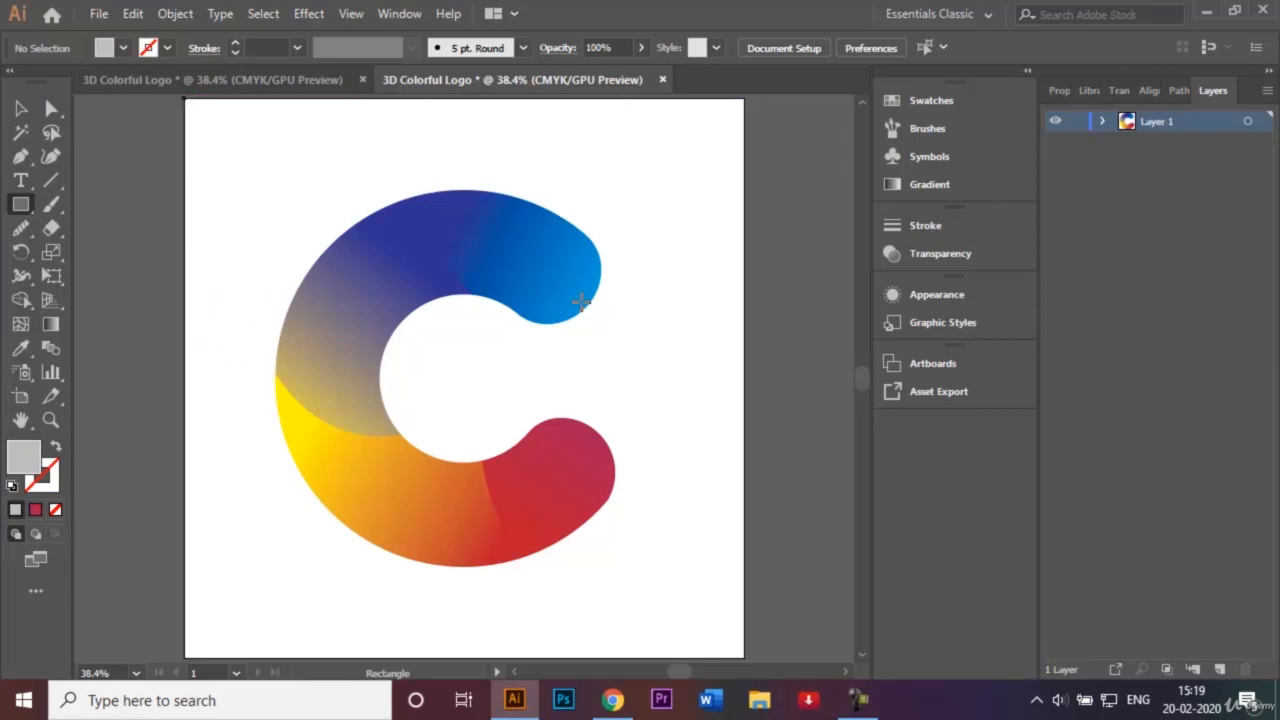
{"action": "left_click_drag", "start_coordinate": [184, 98], "coordinate": [744, 658]}
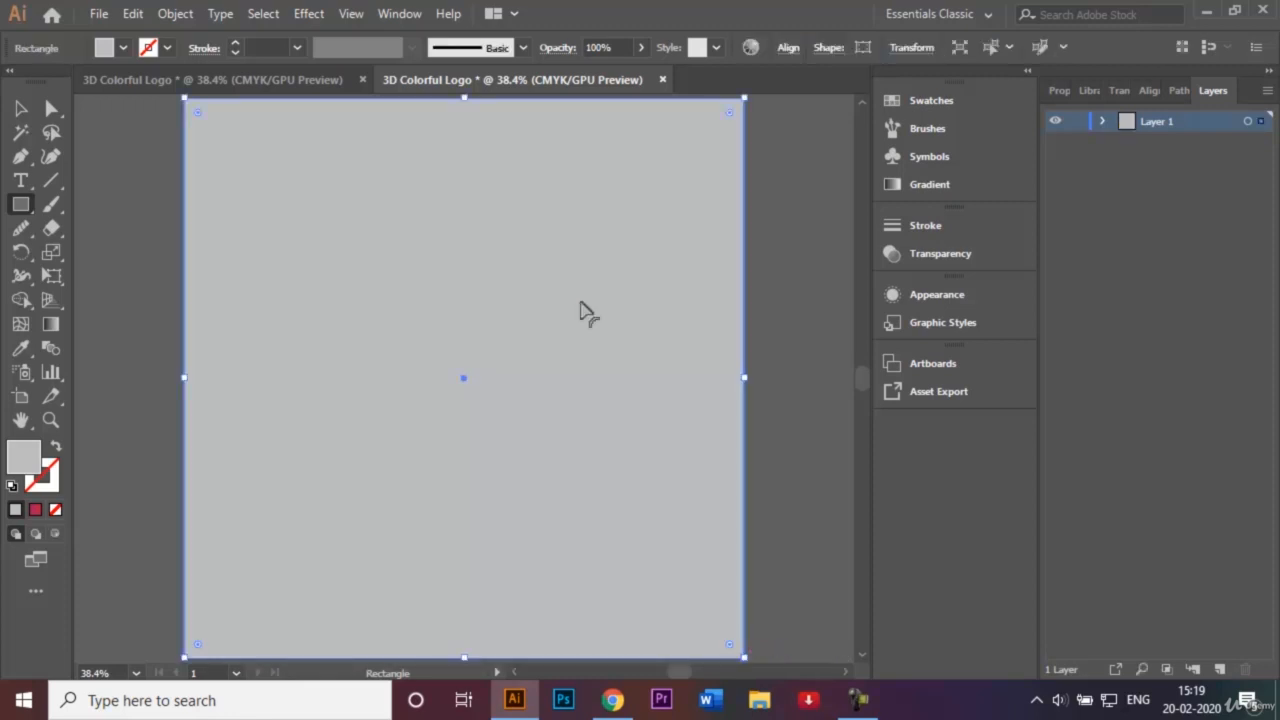
Step: Send the grey rectangle to the back, behind the C, and deselect it
{"action": "key", "text": "v"}
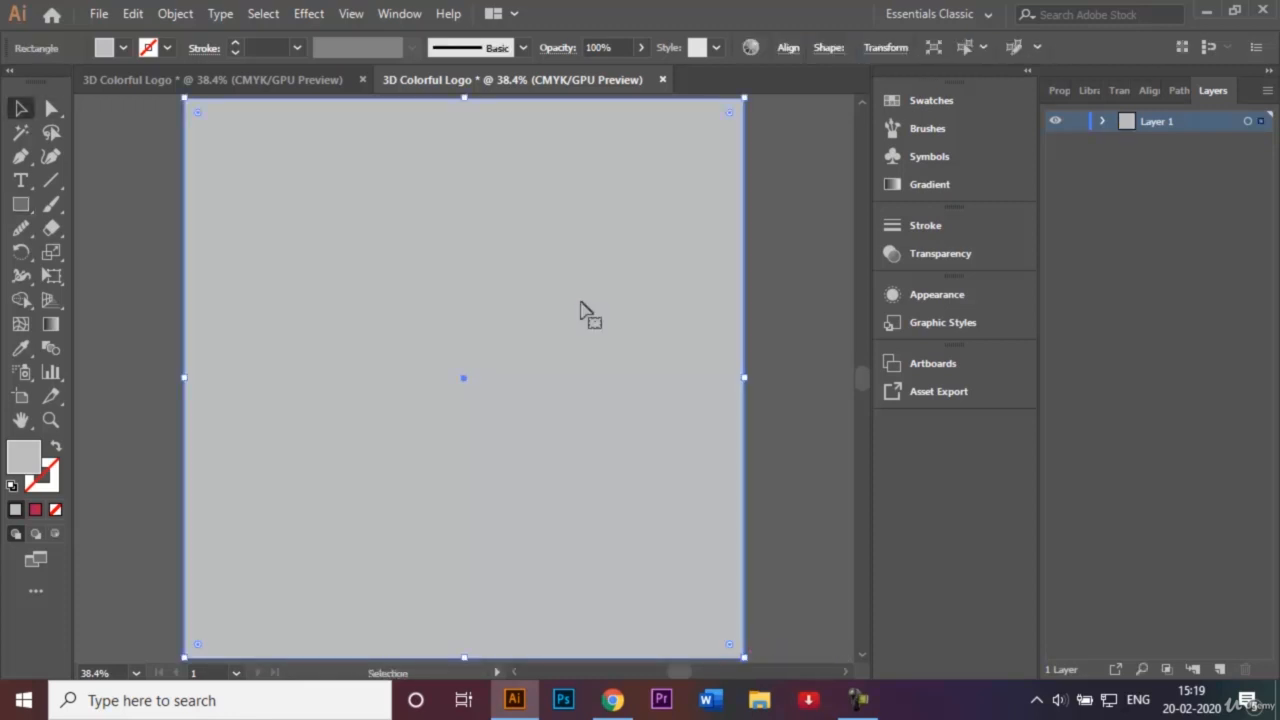
{"action": "right_click", "coordinate": [584, 312]}
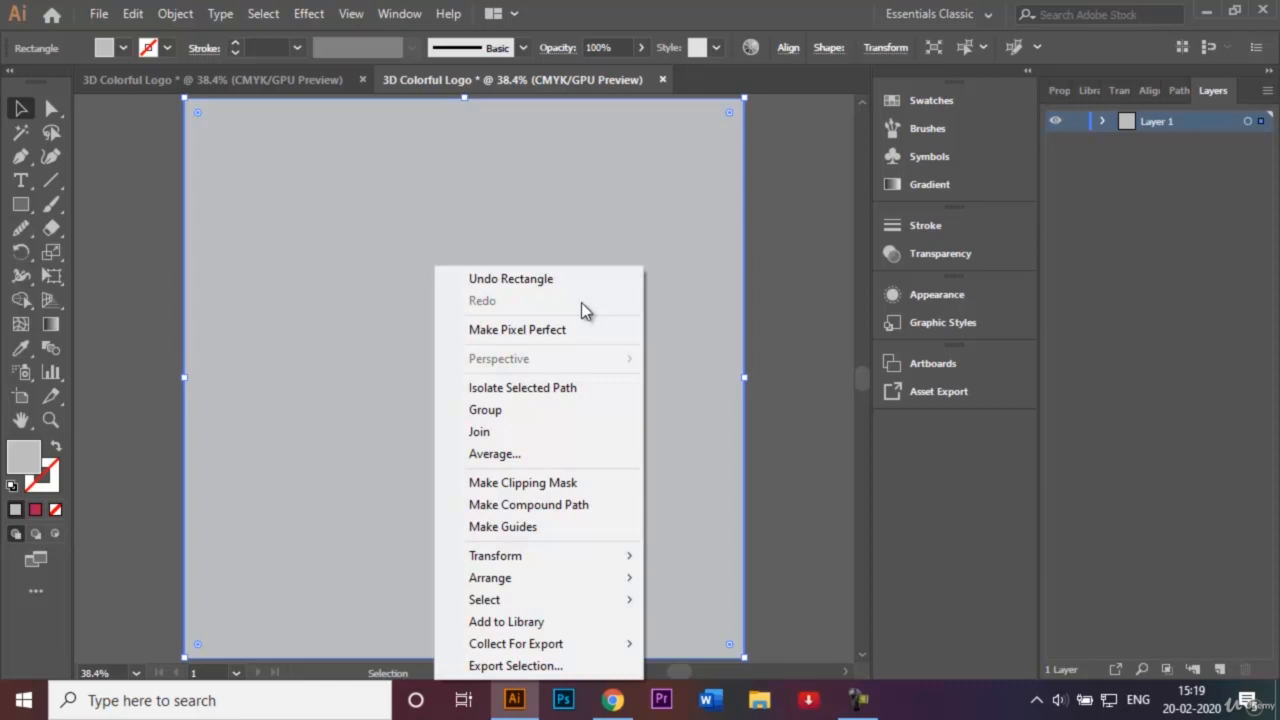
{"action": "mouse_move", "coordinate": [530, 578]}
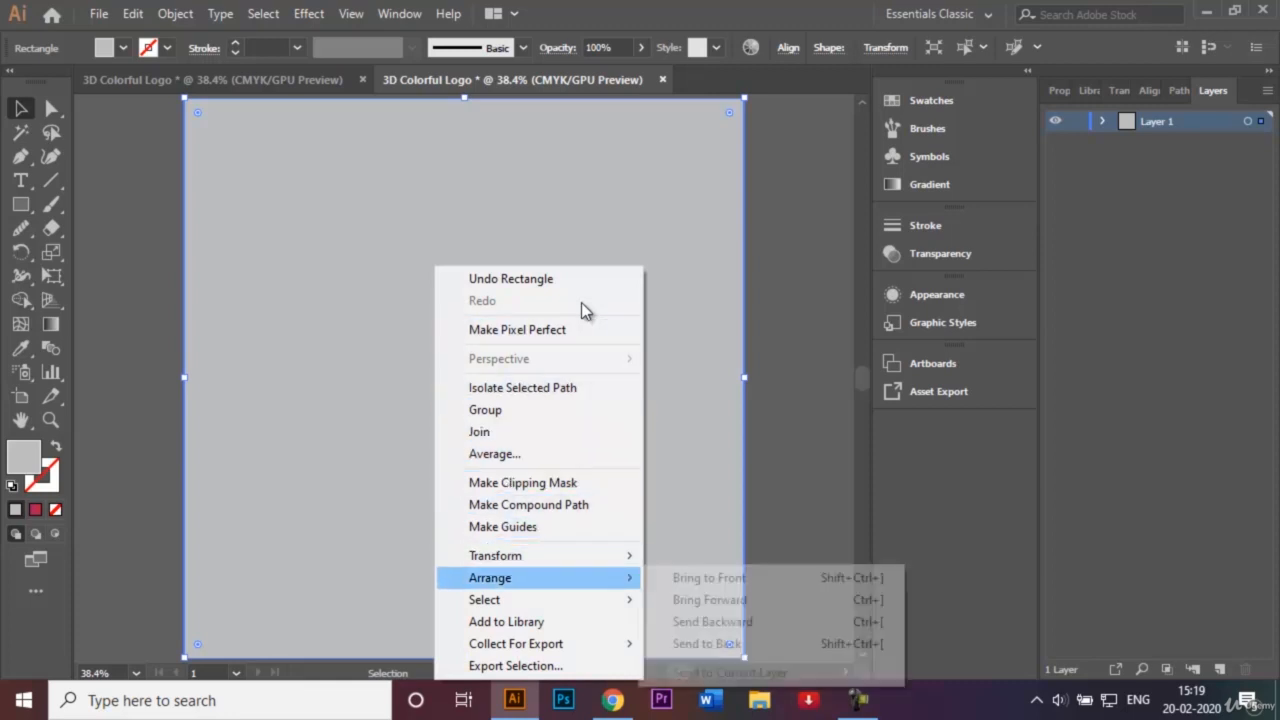
{"action": "key", "text": "Right"}
{"action": "key", "text": "Down"}
{"action": "key", "text": "Down"}
{"action": "key", "text": "Down"}
{"action": "key", "text": "Return"}
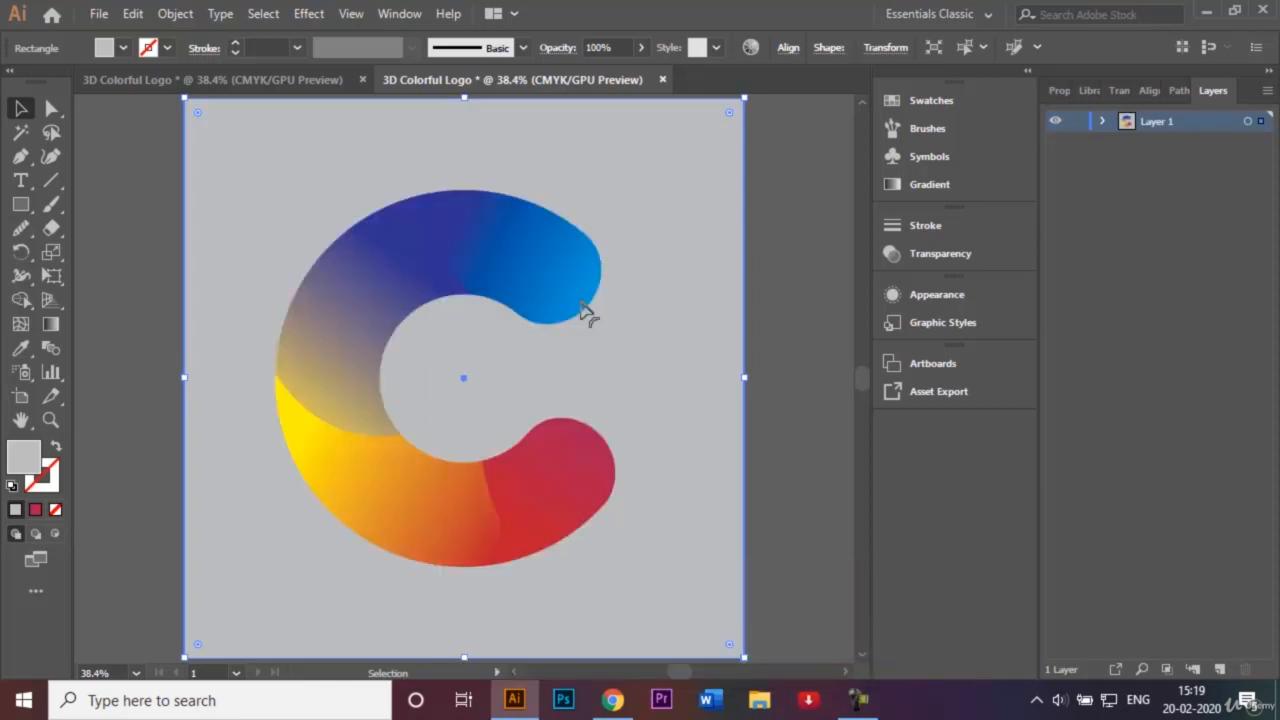
{"action": "right_click", "coordinate": [584, 312]}
{"action": "left_click", "coordinate": [584, 310]}
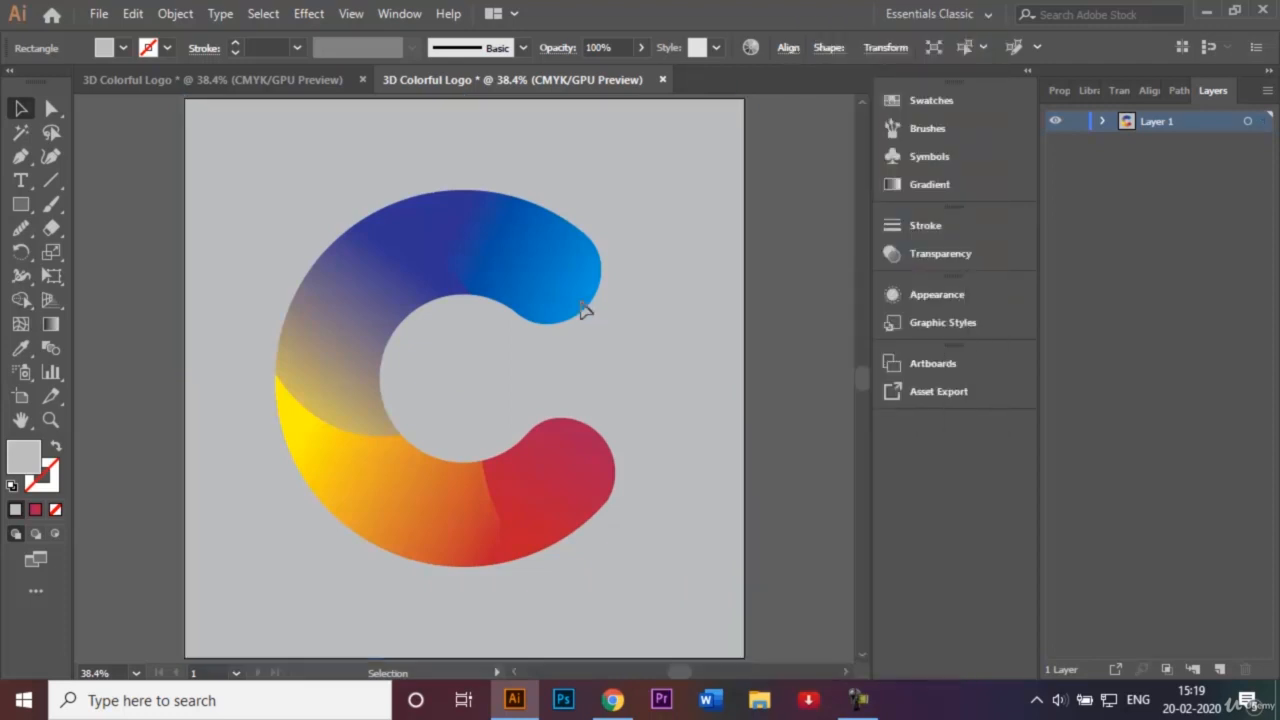
Step: Apply a linear gradient to the background rectangle, with a very light grey starting stop and a medium grey ending stop
{"action": "left_click", "coordinate": [584, 310]}
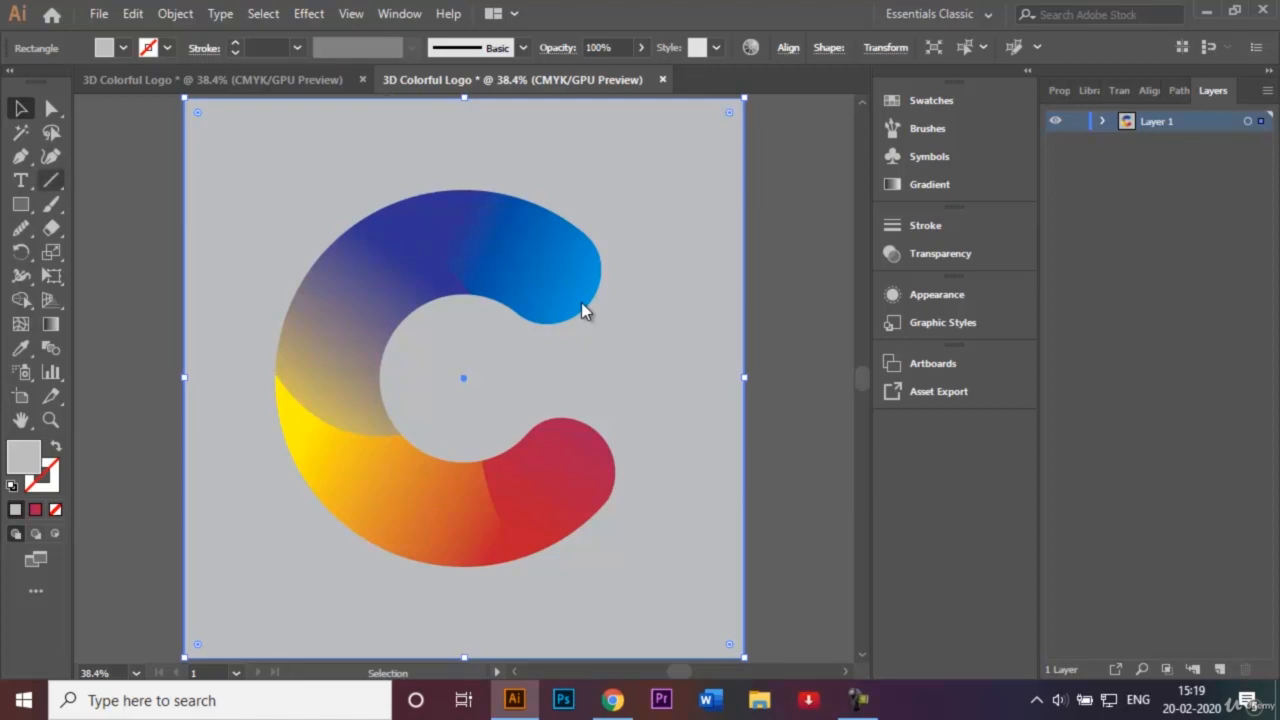
{"action": "key", "text": "g"}
{"action": "key", "text": "ctrl+F9"}
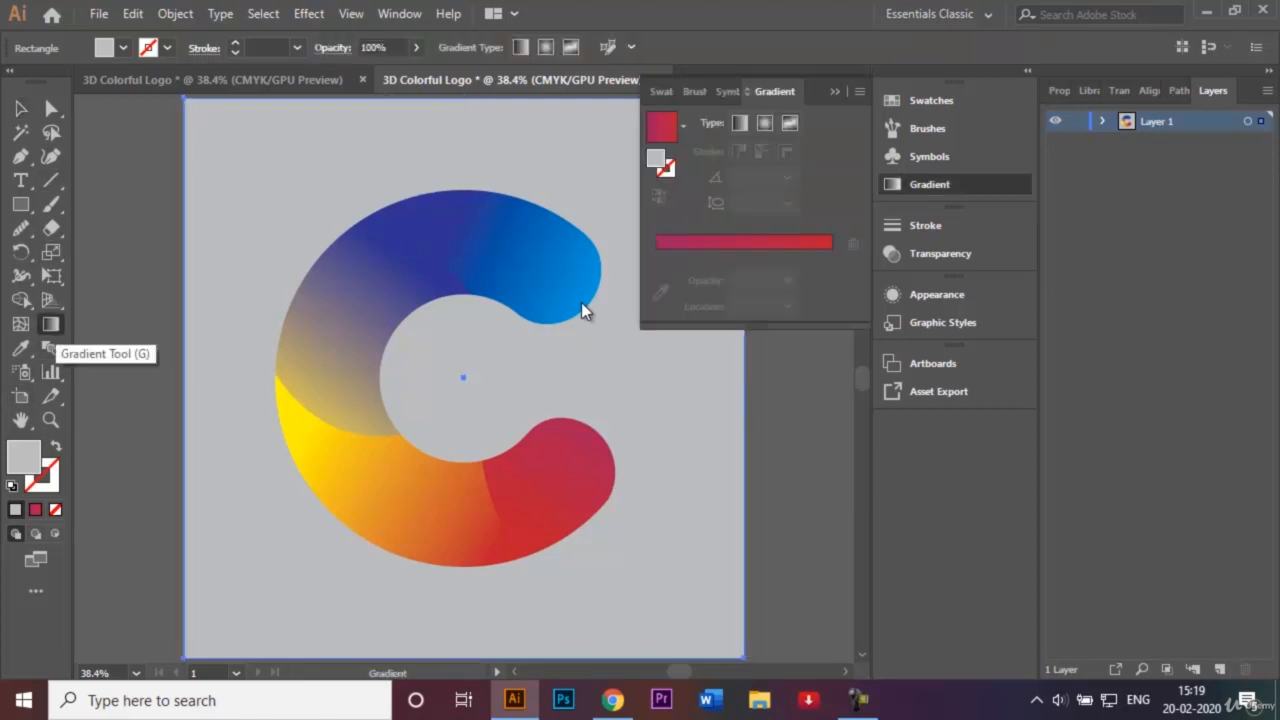
{"action": "left_click", "coordinate": [584, 310]}
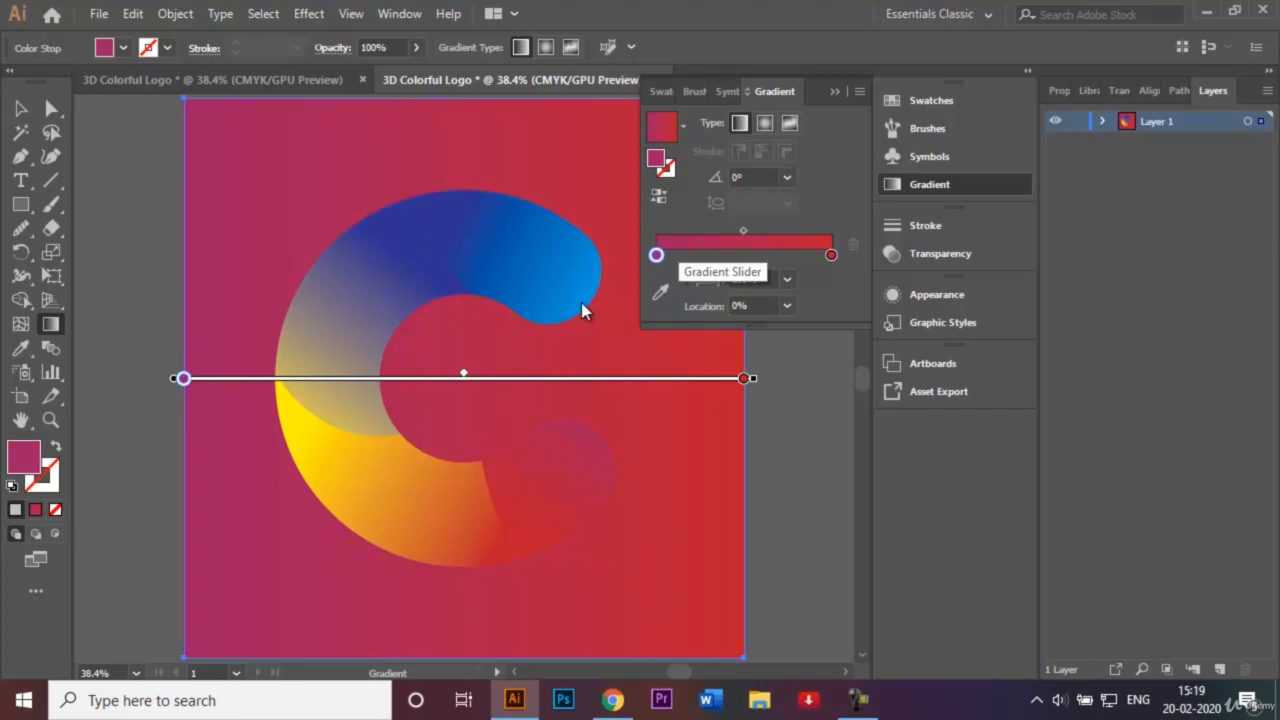
{"action": "double_click", "coordinate": [656, 255]}
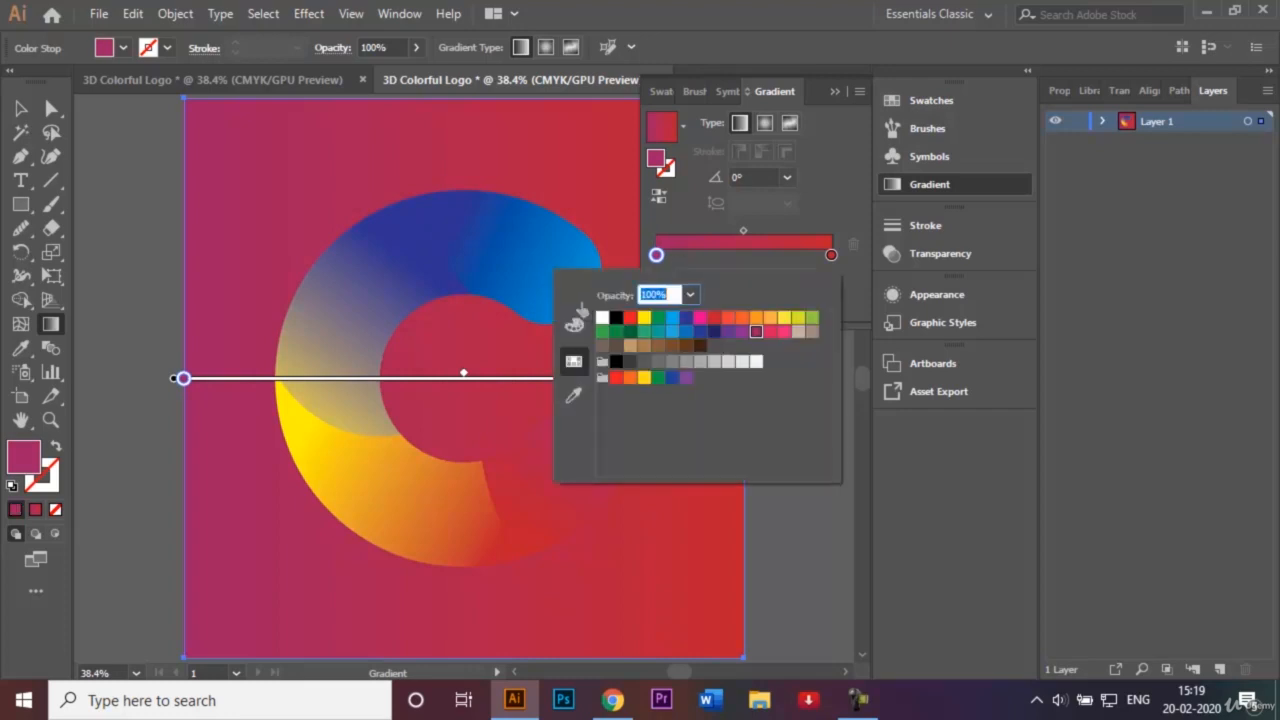
{"action": "left_click", "coordinate": [742, 361]}
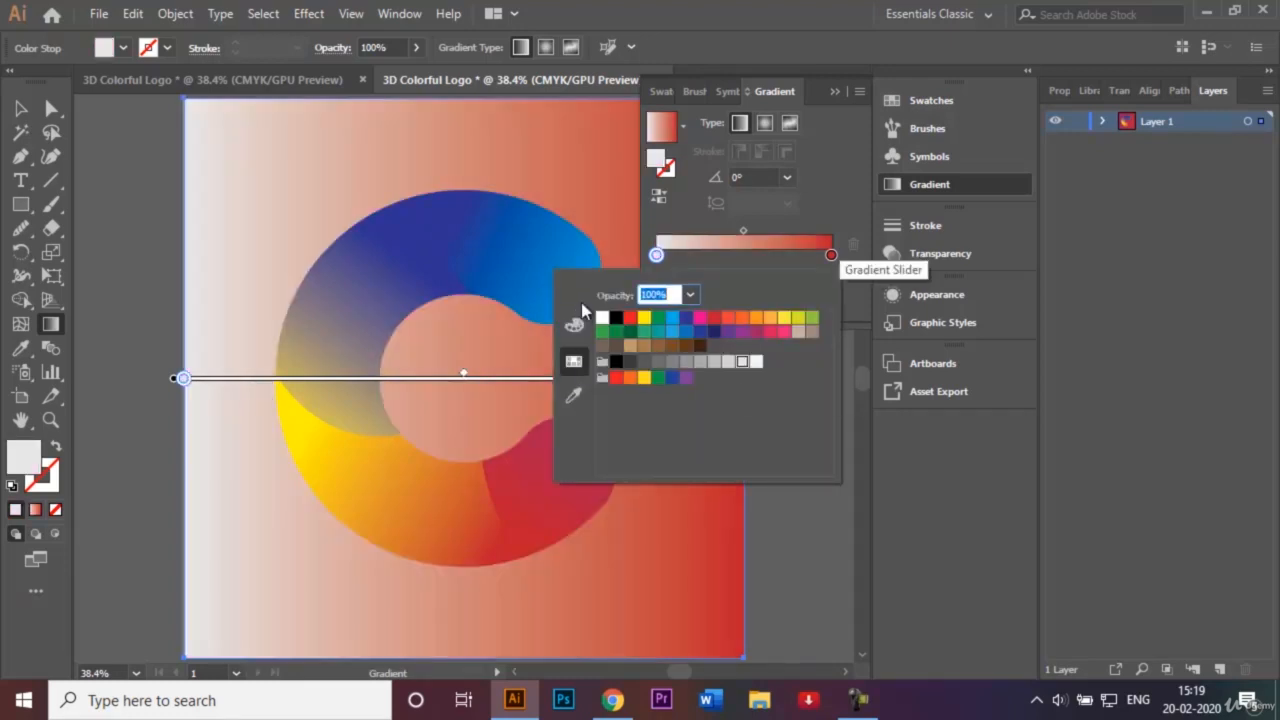
{"action": "double_click", "coordinate": [831, 255]}
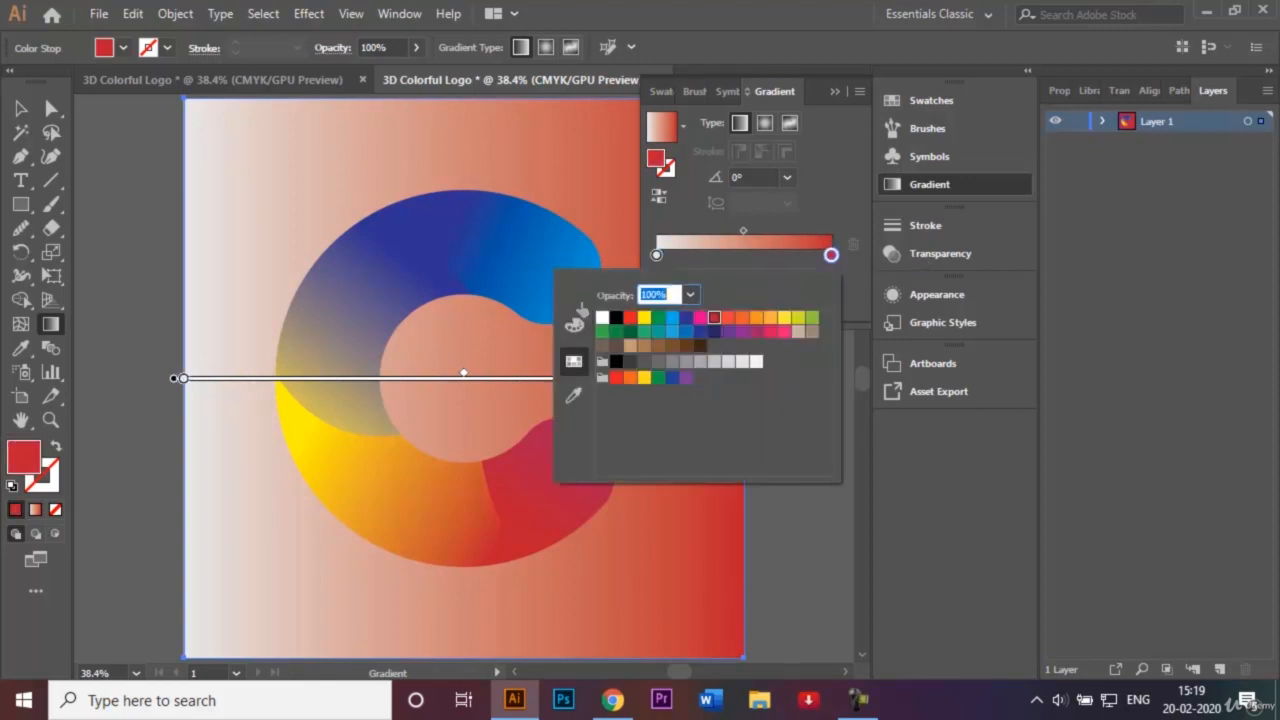
{"action": "left_click", "coordinate": [672, 361]}
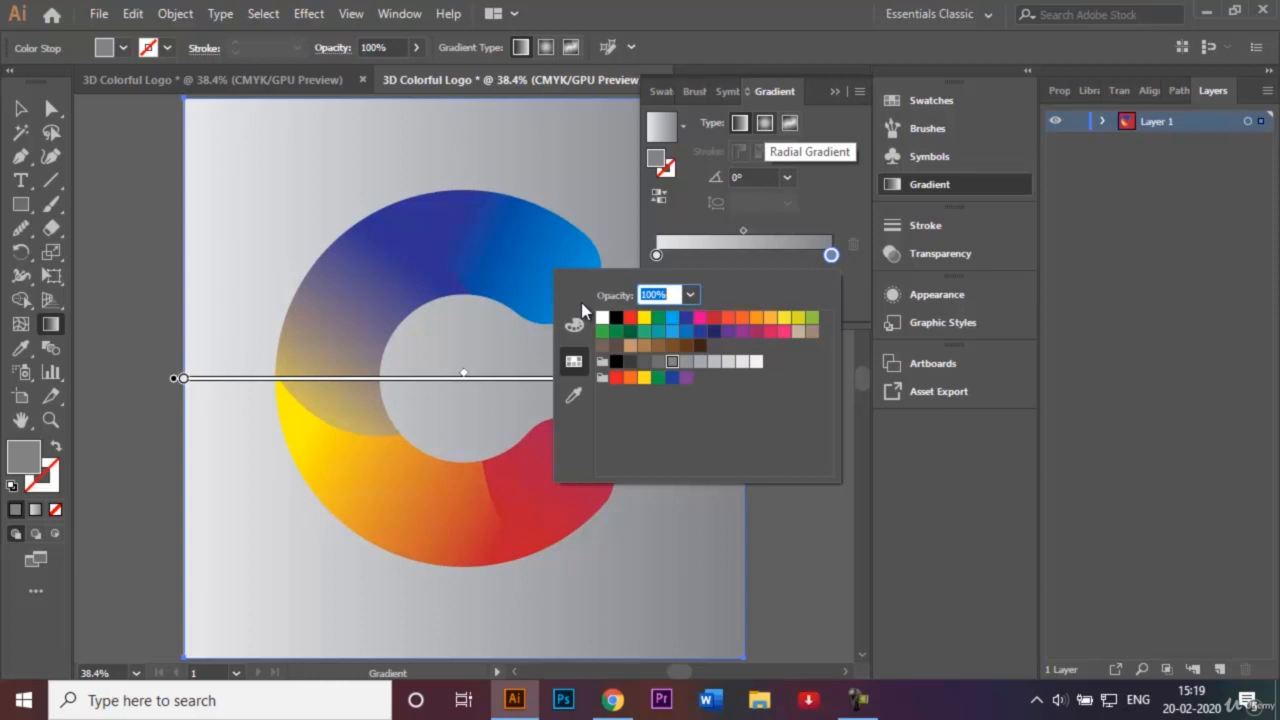
{"action": "key", "text": "Escape"}
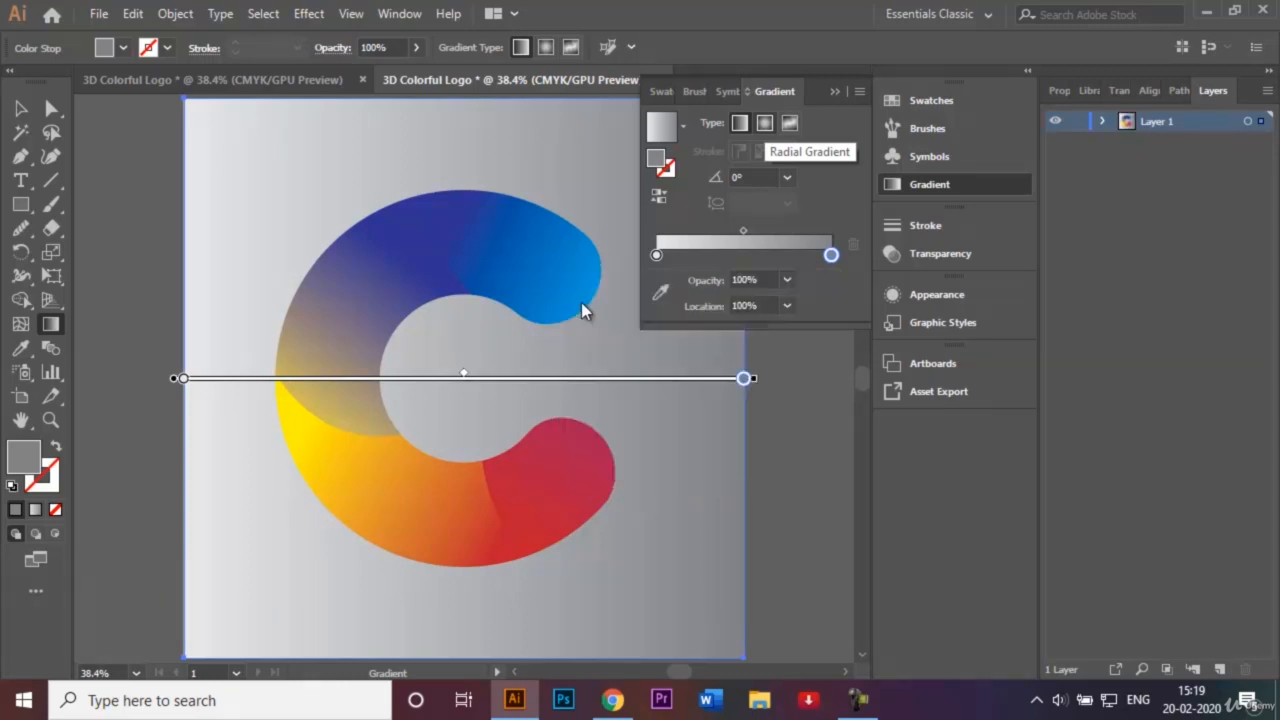
Step: Make the background gradient radial and shift its midpoint outwards so the light centre covers more of the artboard
{"action": "left_click", "coordinate": [765, 123]}
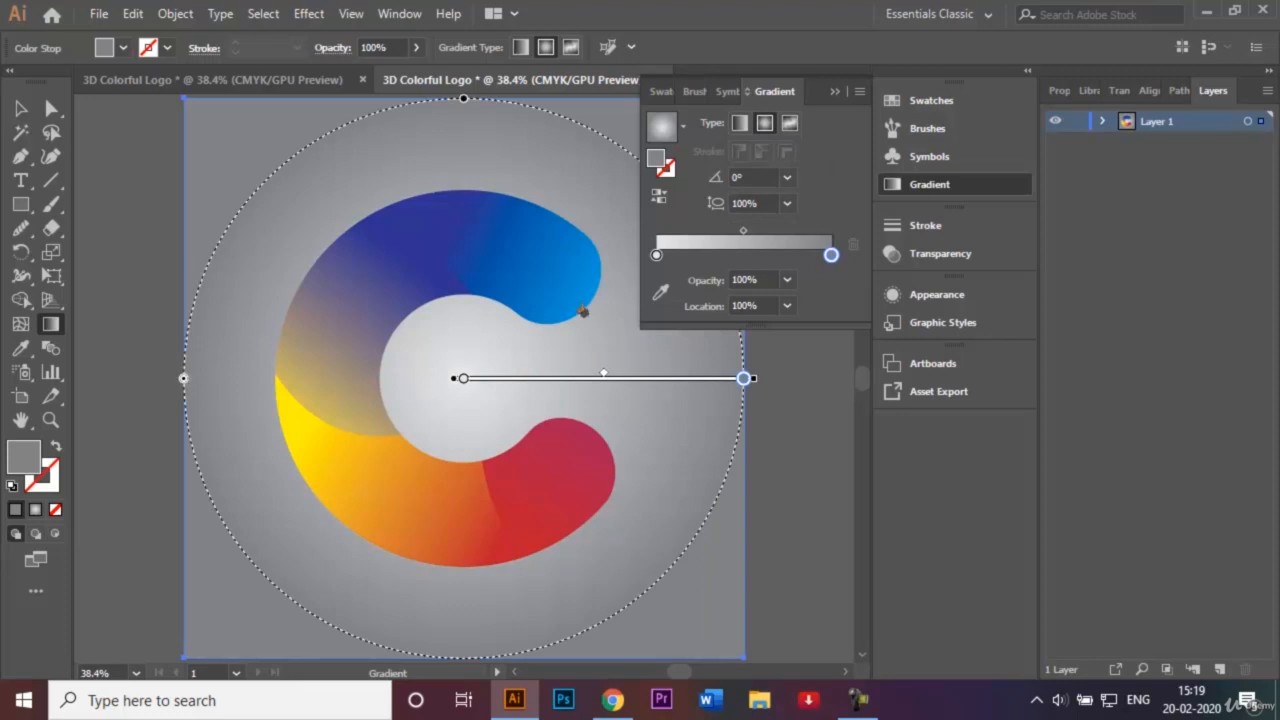
{"action": "left_click_drag", "start_coordinate": [603, 373], "coordinate": [684, 375]}
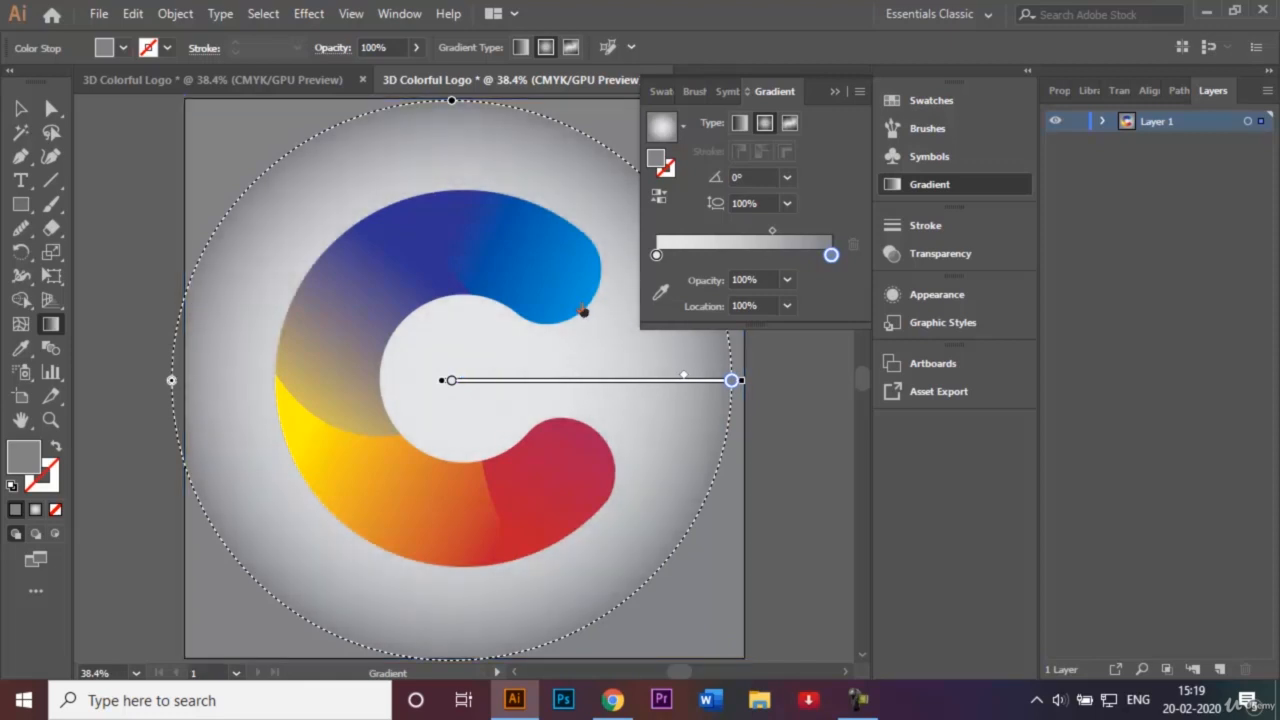
{"action": "left_click", "coordinate": [584, 308]}
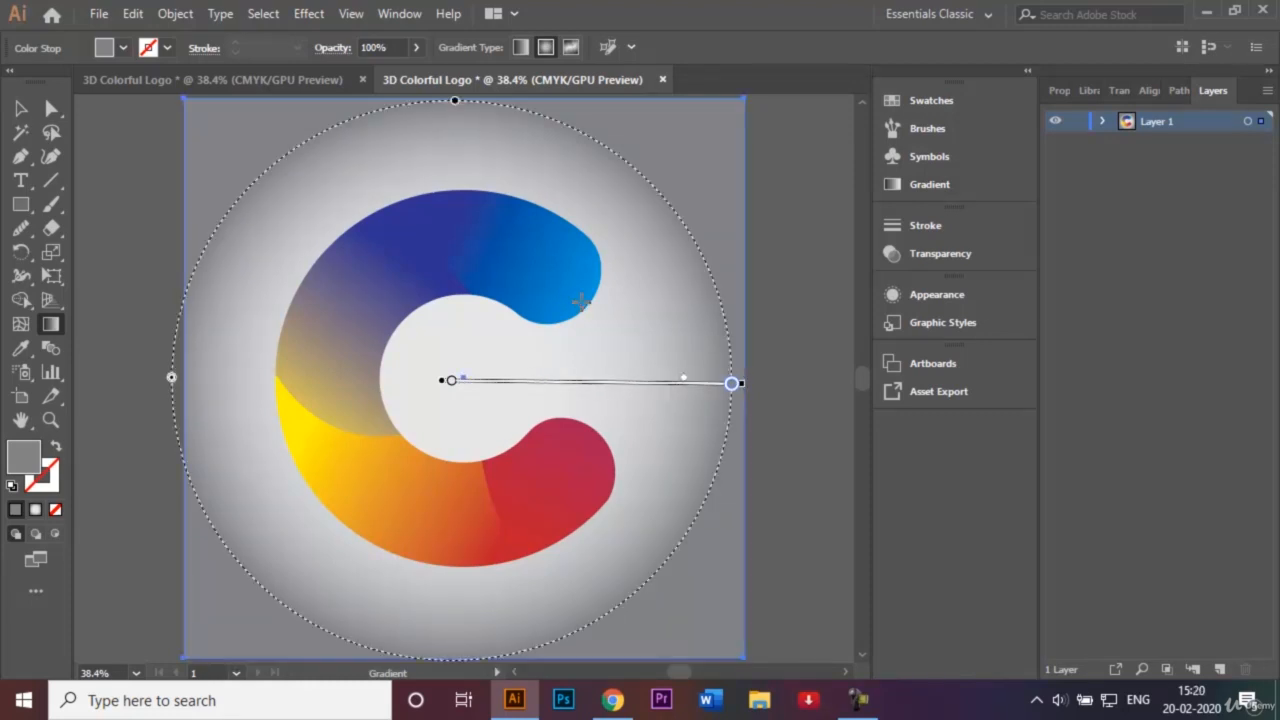
Step: Try to redirect the background's radial gradient from the light stop near the right edge to the grey stop at the left edge
{"action": "mouse_move", "coordinate": [732, 383]}
{"action": "left_mouse_down"}
{"action": "mouse_move", "coordinate": [706, 500]}
{"action": "mouse_move", "coordinate": [577, 126]}
{"action": "mouse_move", "coordinate": [543, 114]}
{"action": "mouse_move", "coordinate": [594, 139]}
{"action": "mouse_move", "coordinate": [723, 314]}
{"action": "mouse_move", "coordinate": [731, 403]}
{"action": "left_mouse_up"}
{"action": "left_click_drag", "start_coordinate": [722, 295], "coordinate": [180, 465]}
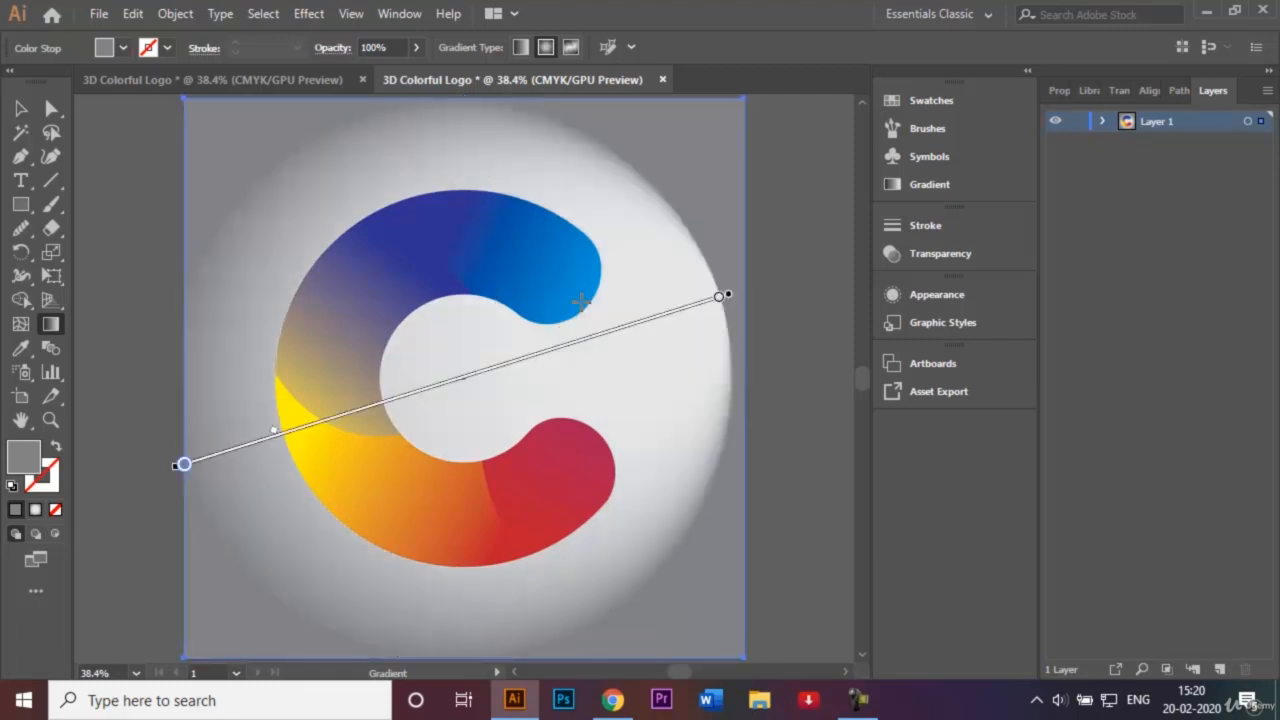
{"action": "key", "text": "ctrl+z"}
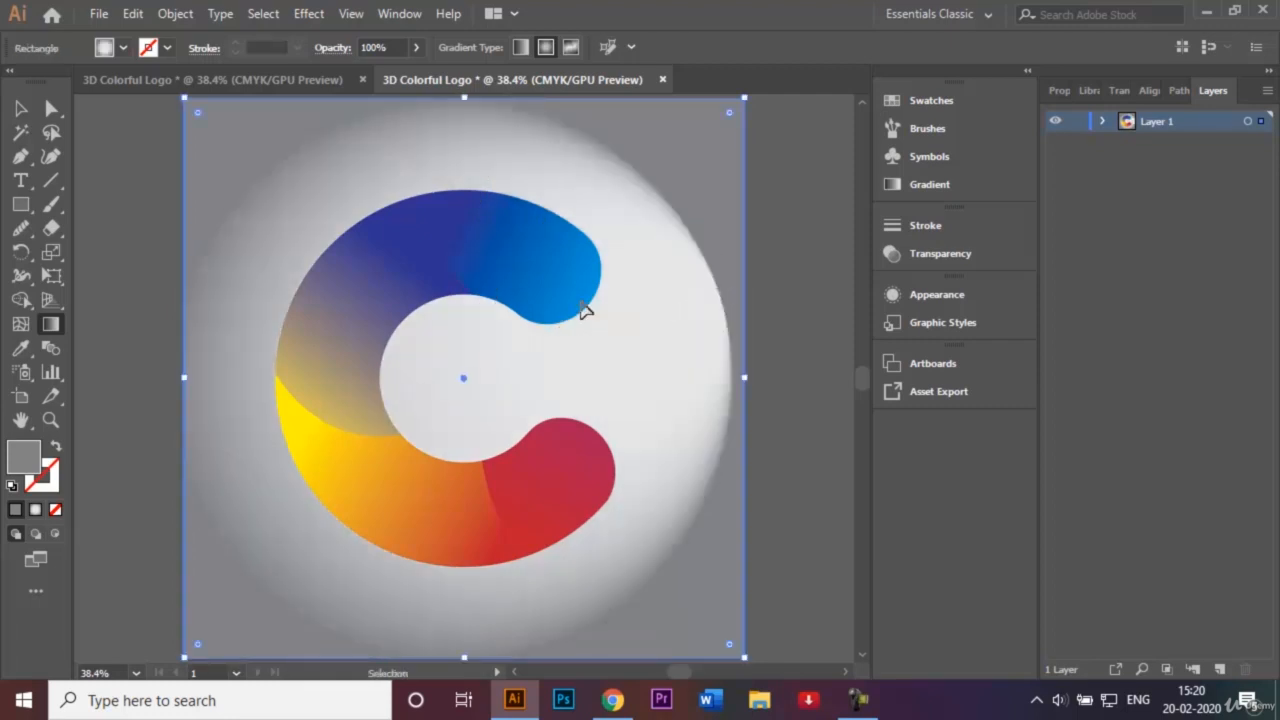
{"action": "key", "text": "ctrl+z"}
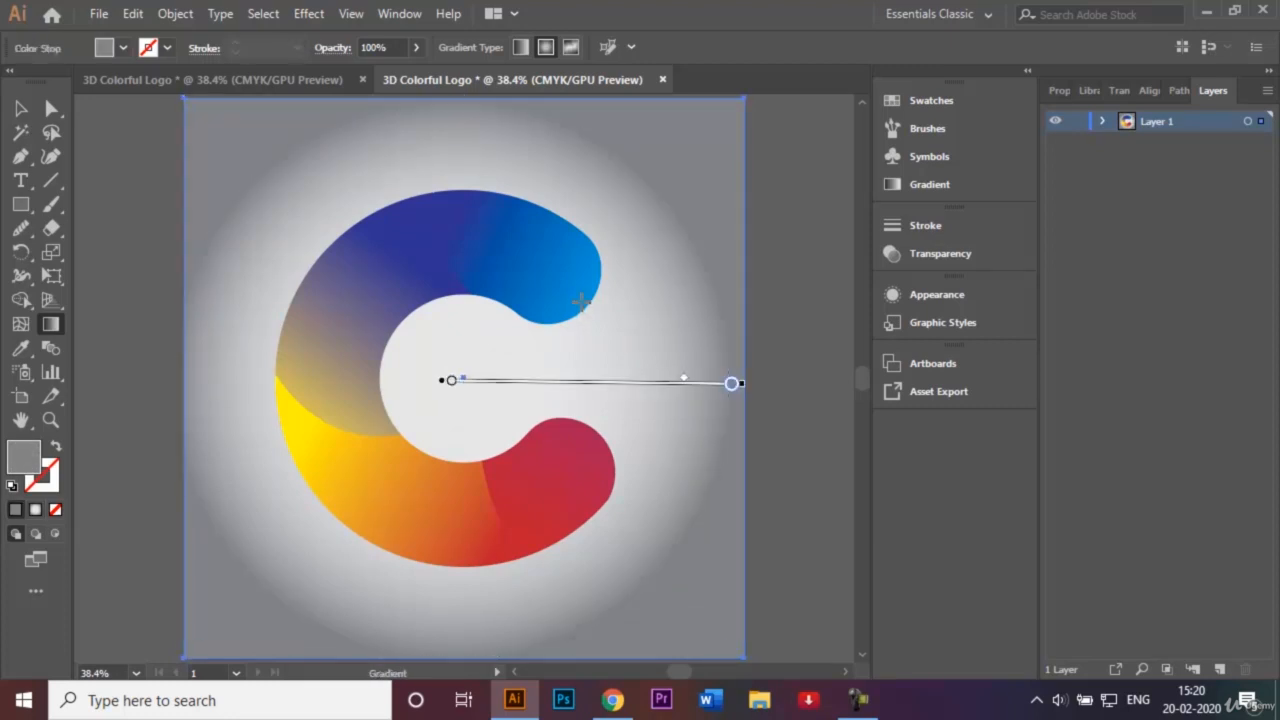
Step: Apply a black Multiply drop shadow to all four C sections with 75% opacity, 7 px X and Y offsets and 5 px blur
{"action": "key", "text": "v"}
{"action": "key", "text": "ctrl+shift+a"}
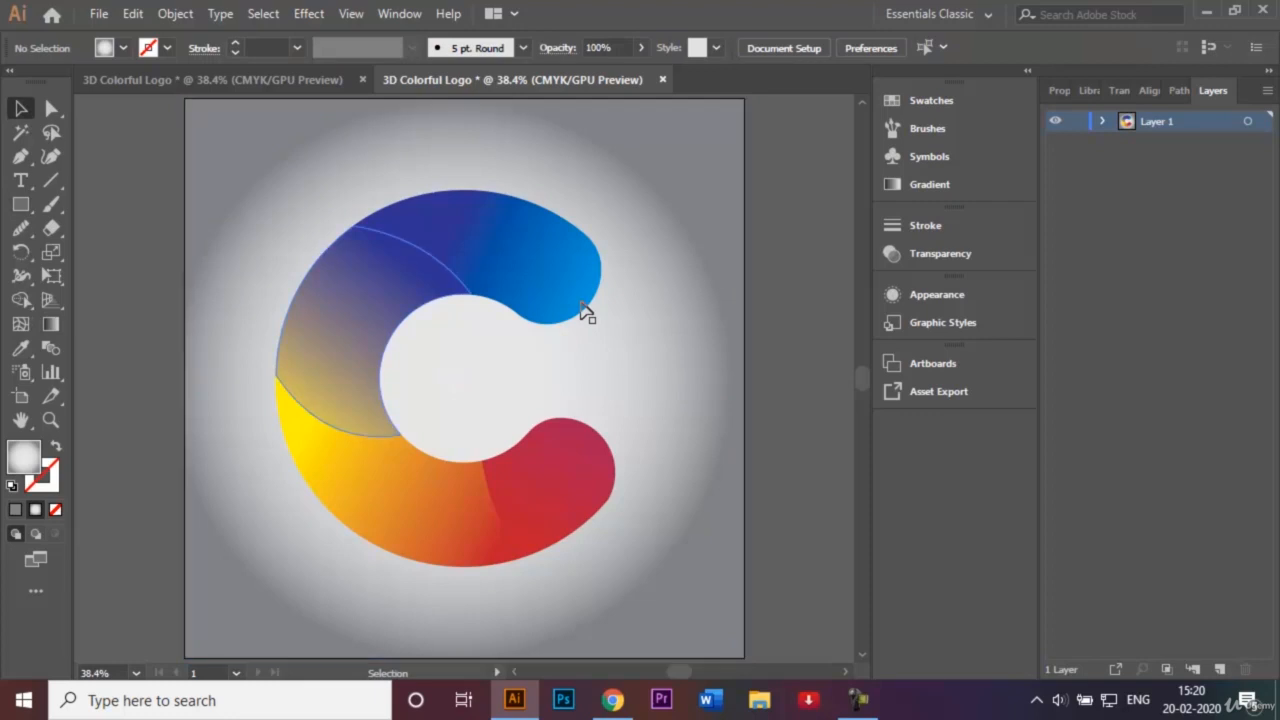
{"action": "left_click", "coordinate": [584, 311]}
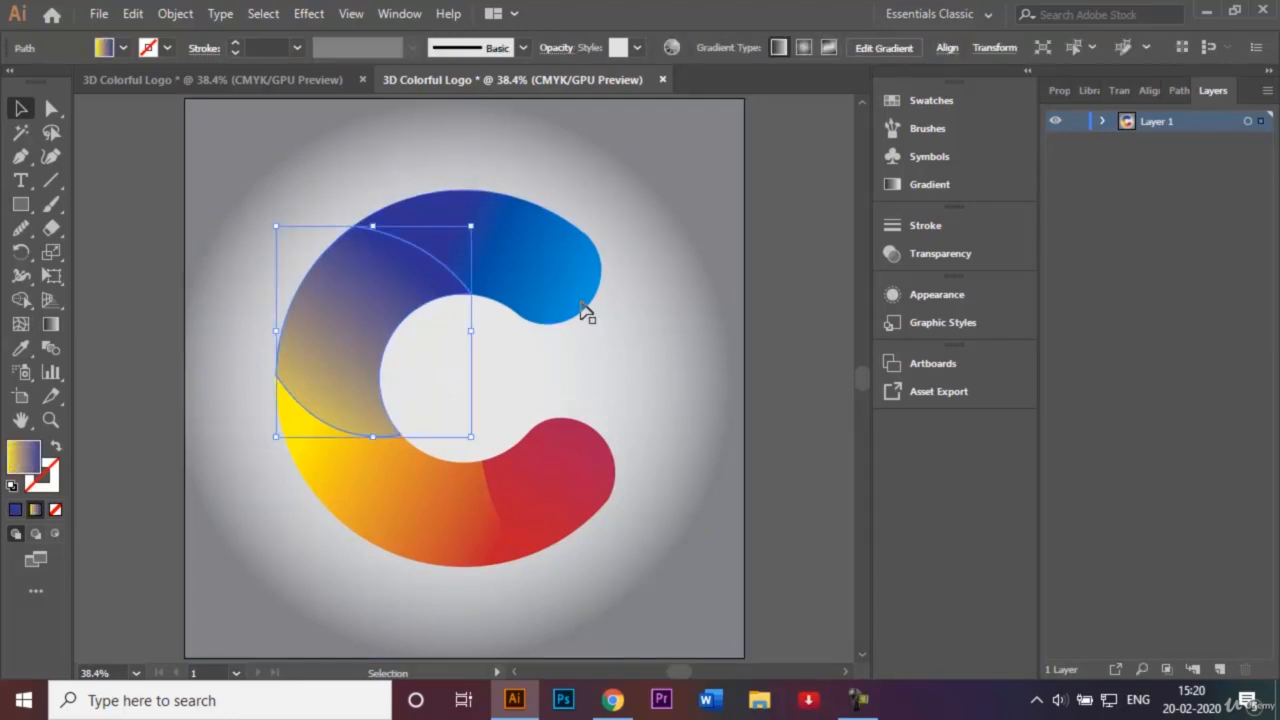
{"action": "left_click", "coordinate": [587, 313], "text": "shift"}
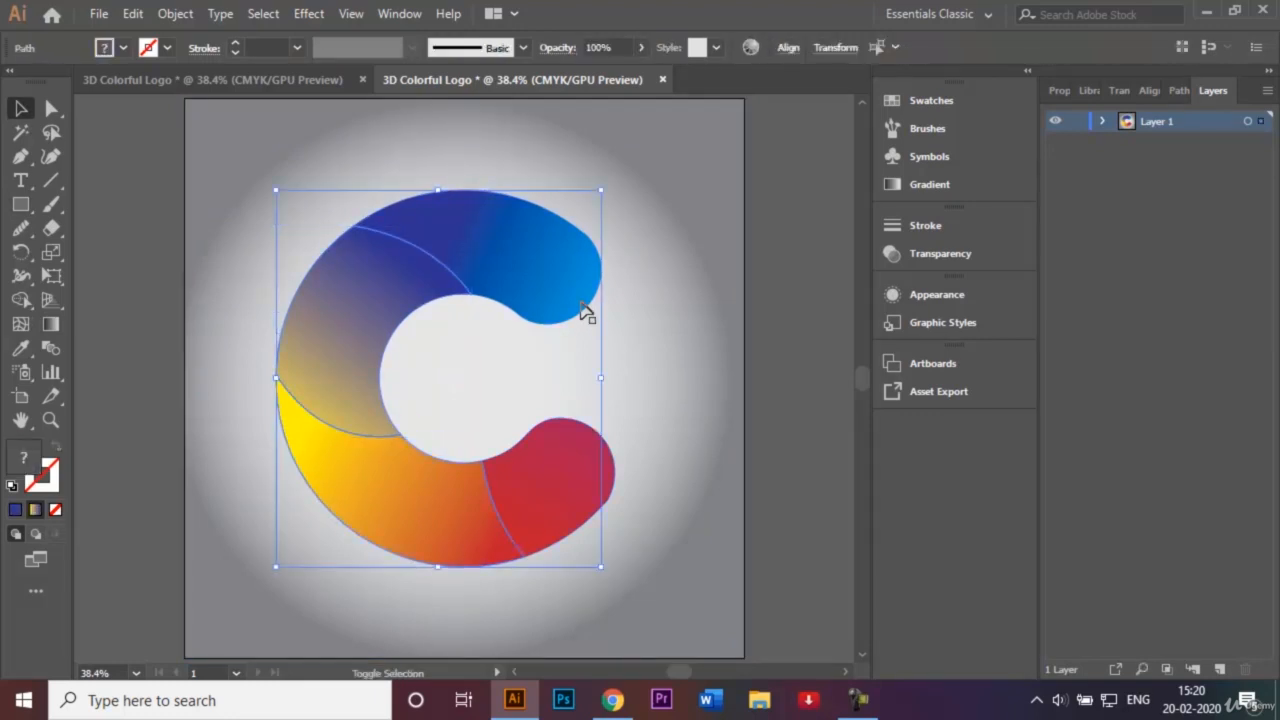
{"action": "left_click", "coordinate": [582, 304], "text": "shift"}
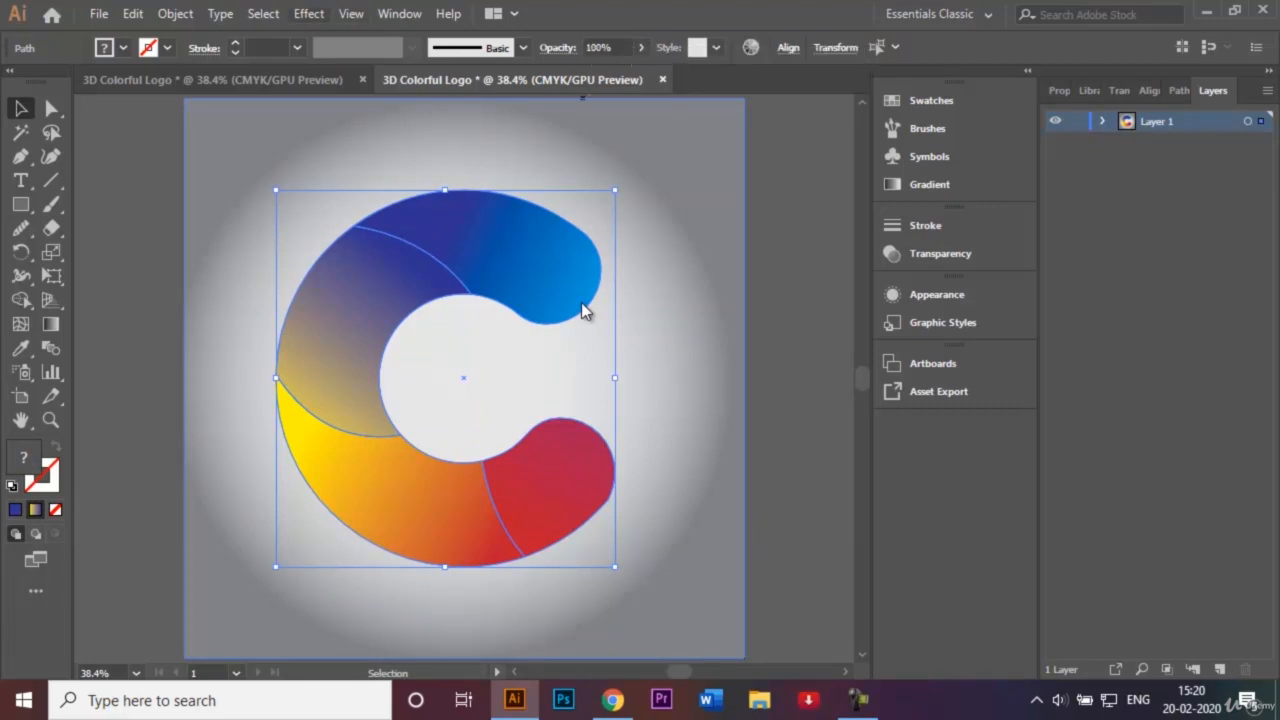
{"action": "key", "text": "alt+c"}
{"action": "key", "text": "Down"}
{"action": "key", "text": "Down"}
{"action": "key", "text": "Down"}
{"action": "key", "text": "Down"}
{"action": "key", "text": "Down"}
{"action": "key", "text": "Down"}
{"action": "key", "text": "Down"}
{"action": "key", "text": "Down"}
{"action": "key", "text": "Down"}
{"action": "key", "text": "Down"}
{"action": "key", "text": "Down"}
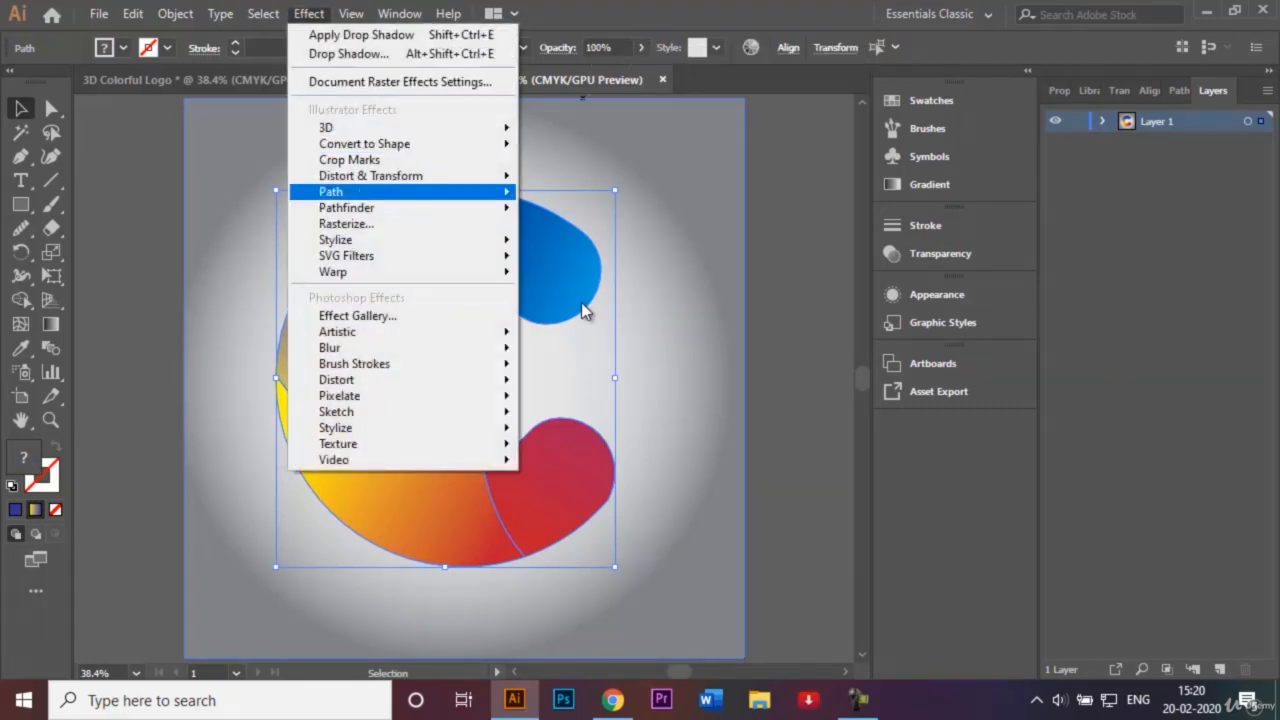
{"action": "key", "text": "Right"}
{"action": "key", "text": "Return"}
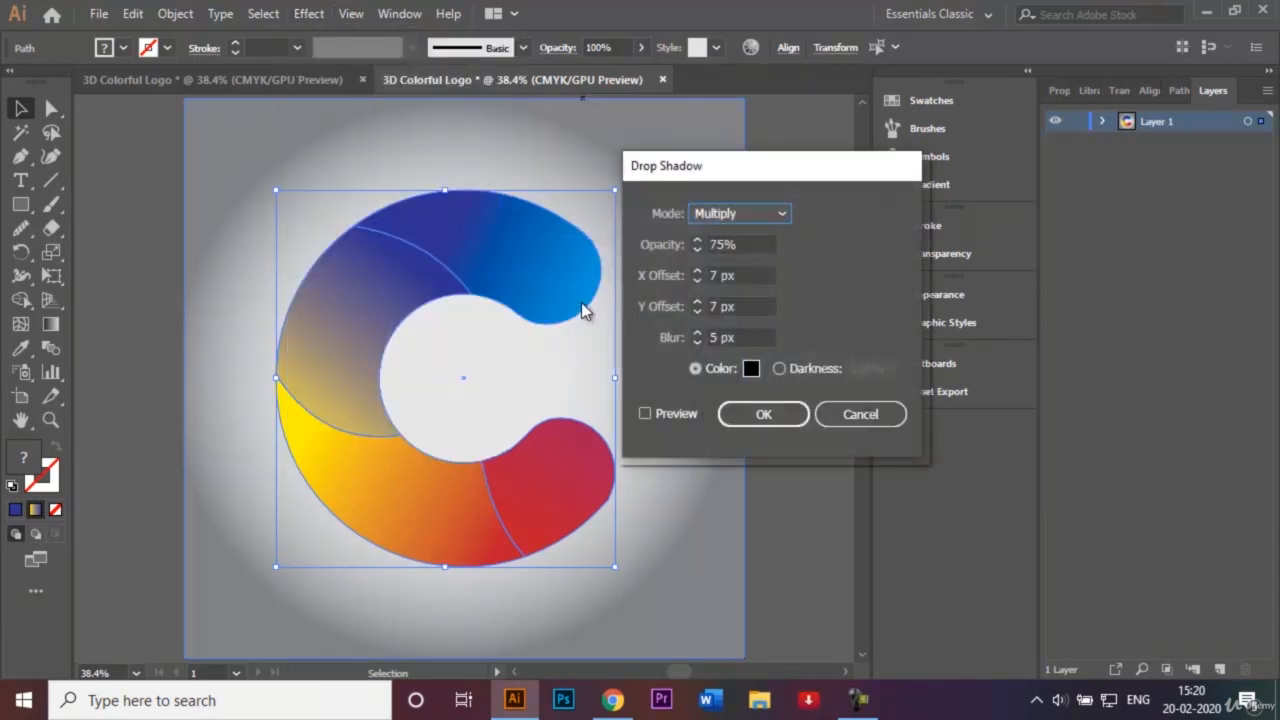
{"action": "key", "text": "shift+Tab"}
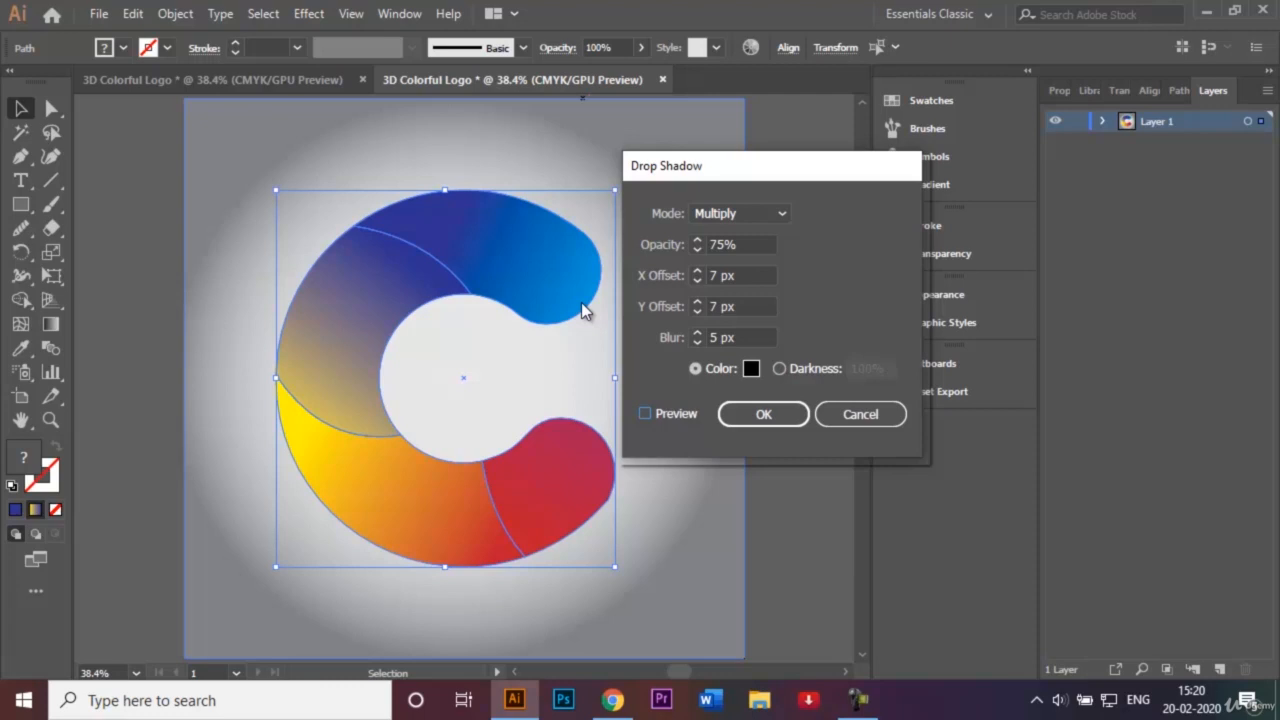
{"action": "key", "text": "space"}
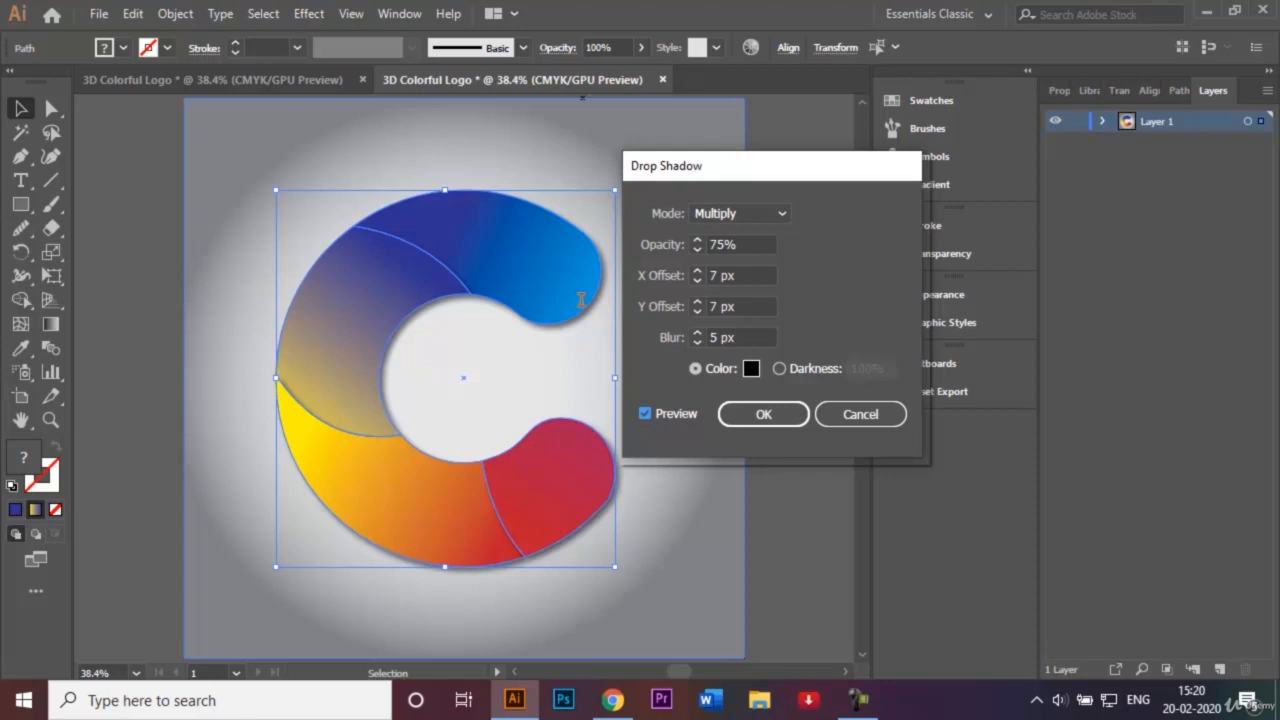
{"action": "key", "text": "Return"}
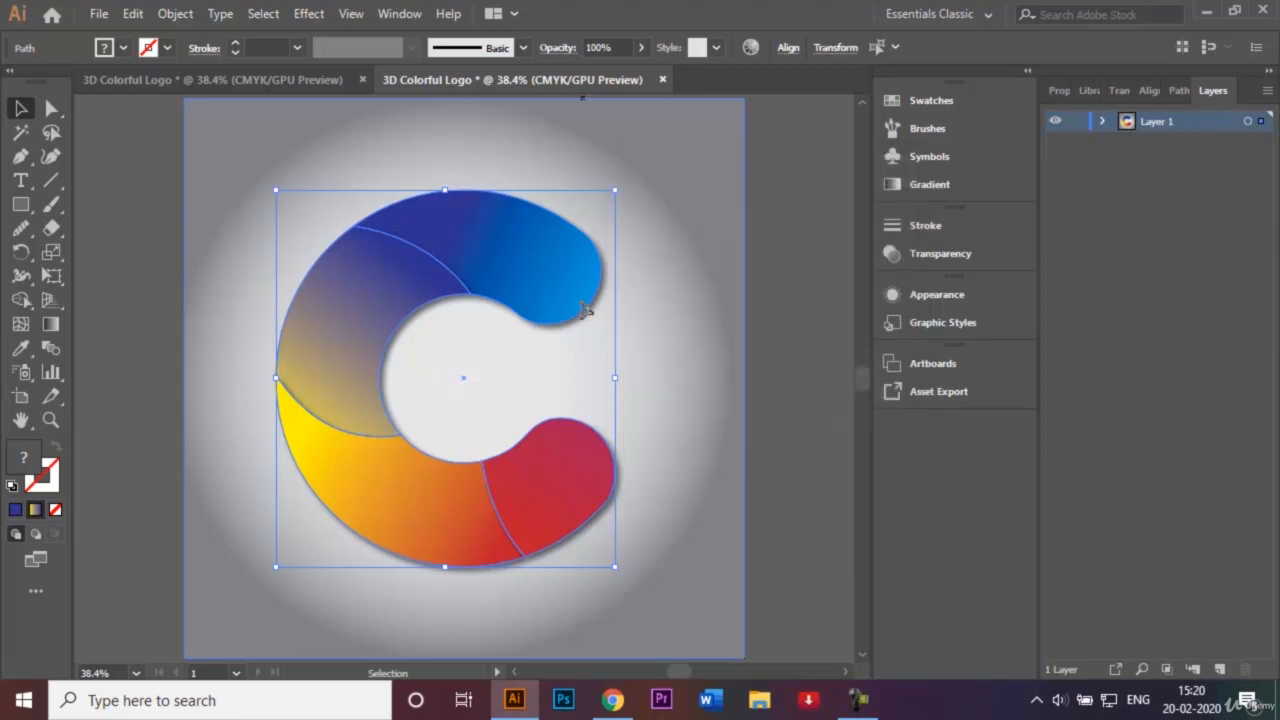
{"action": "key", "text": "ctrl+shift+a"}
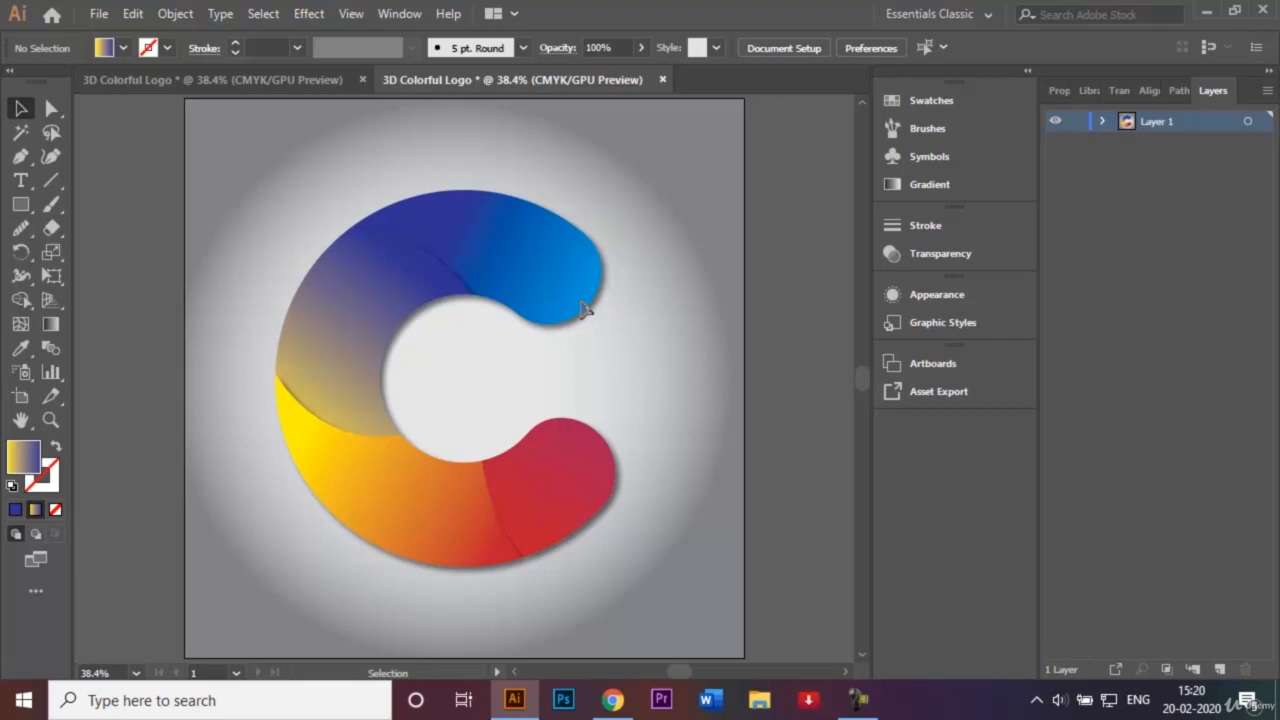
{"action": "left_click", "coordinate": [583, 309]}
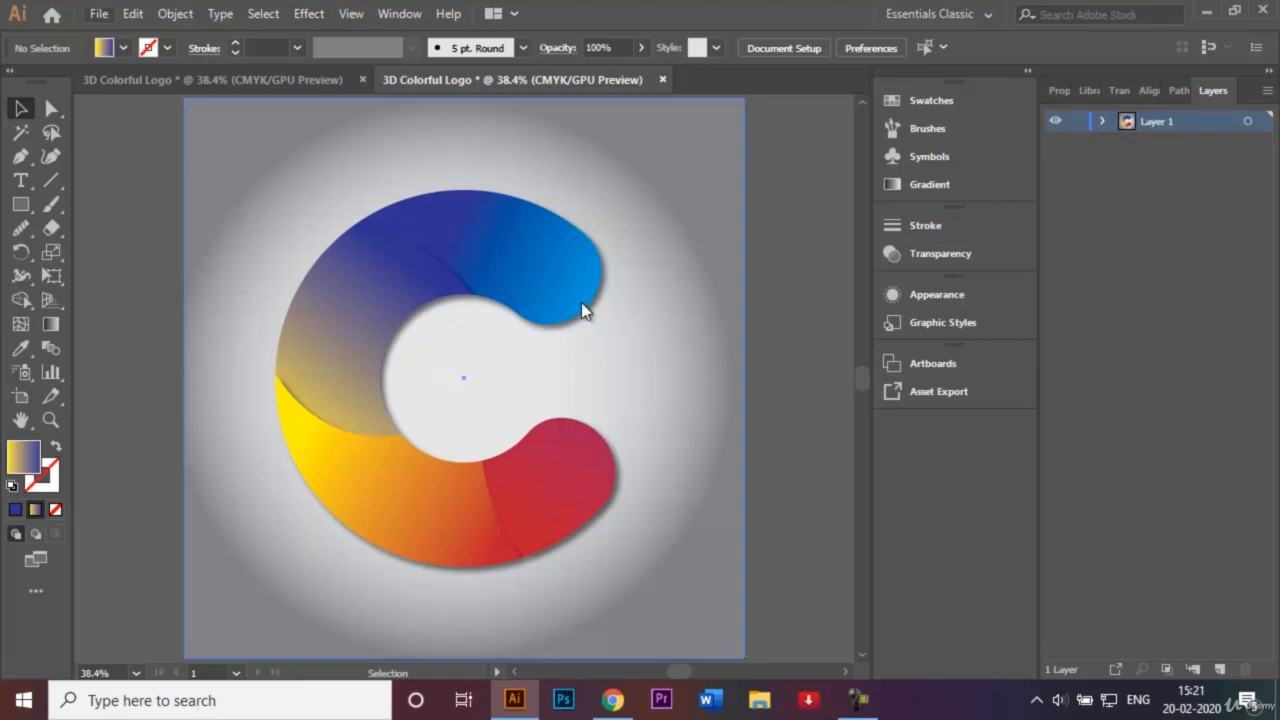
Step: Save the document as the Adobe Illustrator file "3D Colorful Logo .ai" in the Logos folder
{"action": "key", "text": "alt+f"}
{"action": "key", "text": "Down"}
{"action": "key", "text": "Down"}
{"action": "key", "text": "Down"}
{"action": "key", "text": "Down"}
{"action": "key", "text": "Down"}
{"action": "key", "text": "Down"}
{"action": "key", "text": "Down"}
{"action": "key", "text": "Down"}
{"action": "key", "text": "Return"}
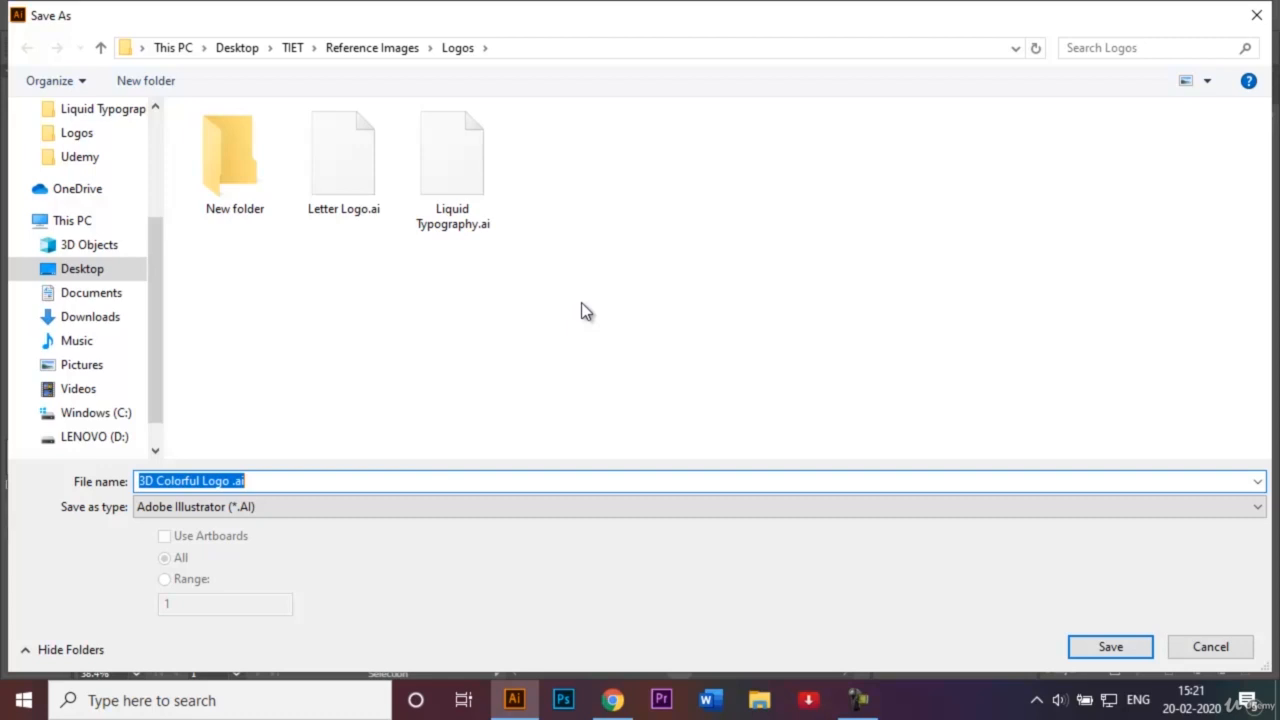
{"action": "key", "text": "Return"}
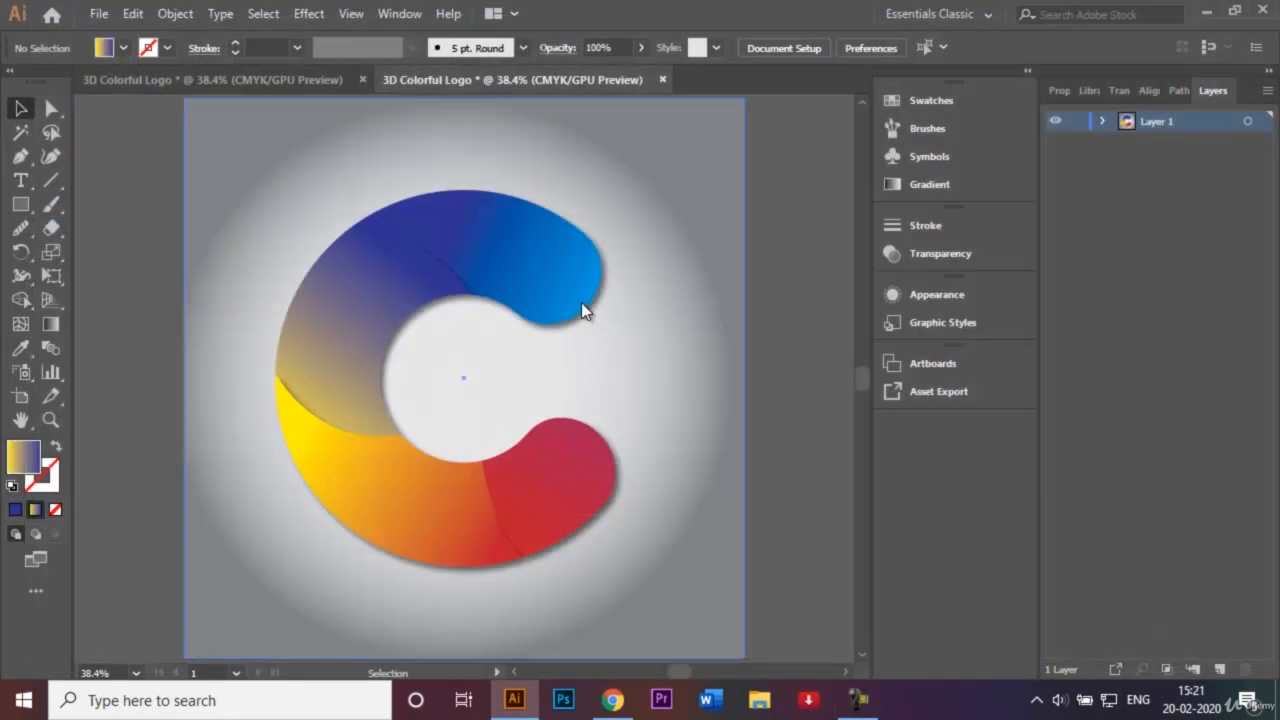
{"action": "key", "text": "Return"}
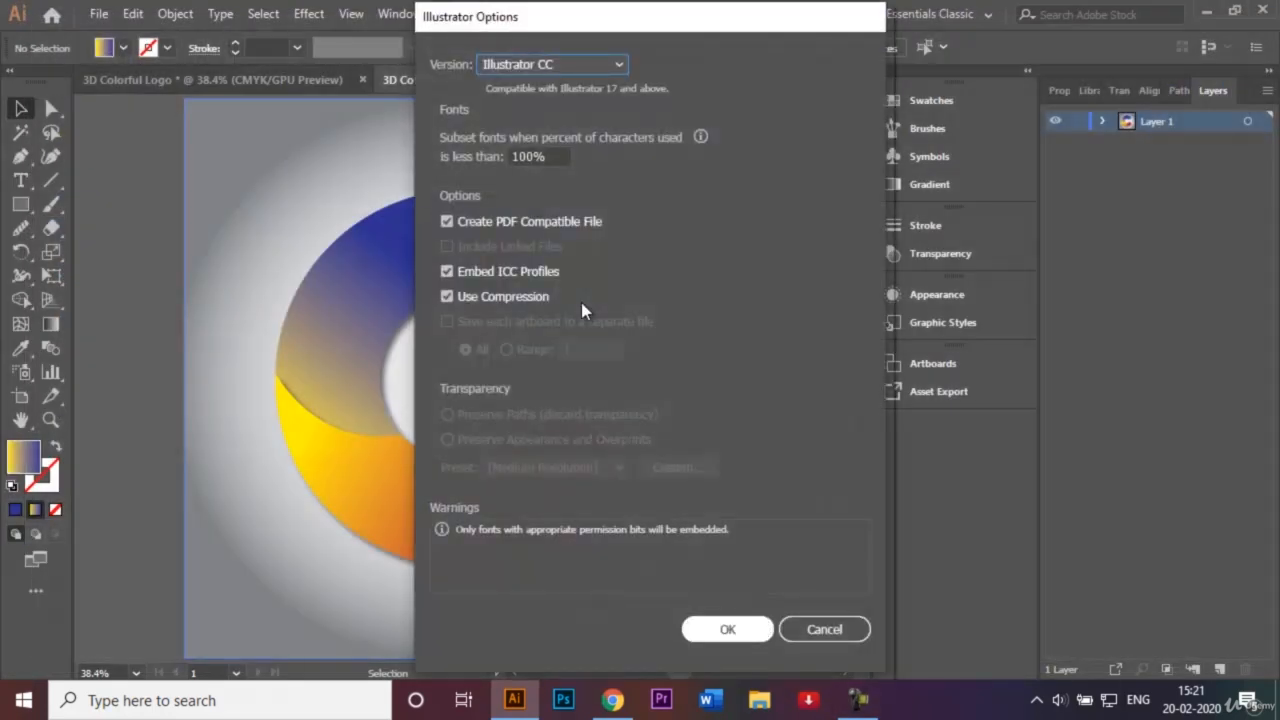